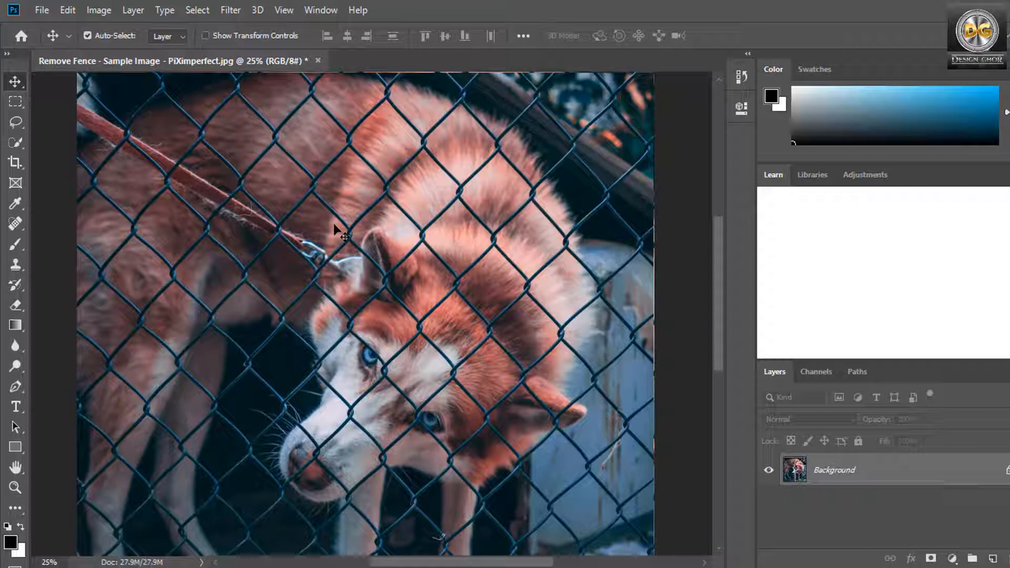
# Step: Choose the Clone Stamp tool and reduce its brush size to 125
pyautogui.press('s')
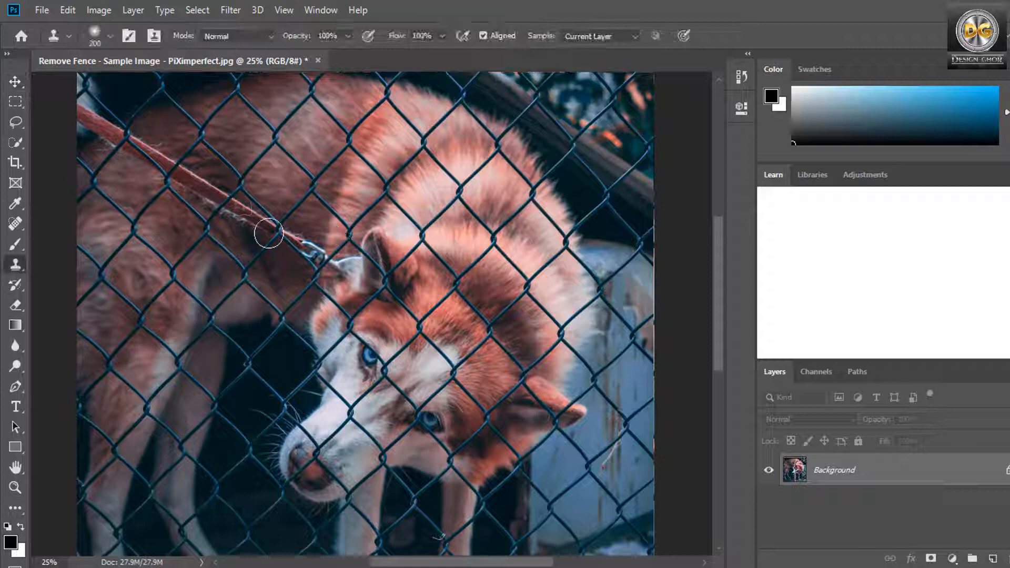
pyautogui.press('[')
pyautogui.press('[')
pyautogui.press('[')
pyautogui.press('[')
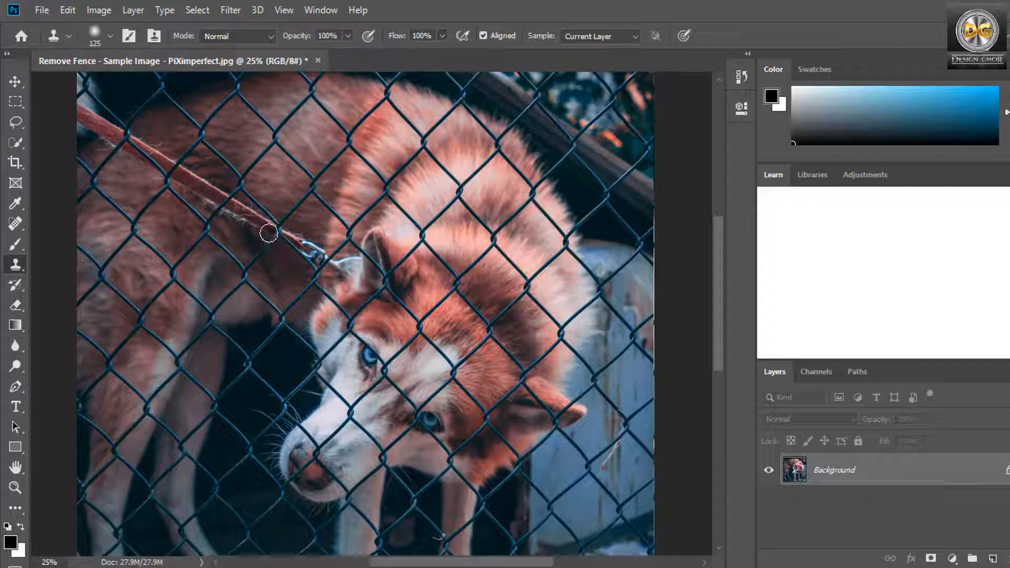
pyautogui.rightClick(14, 268)
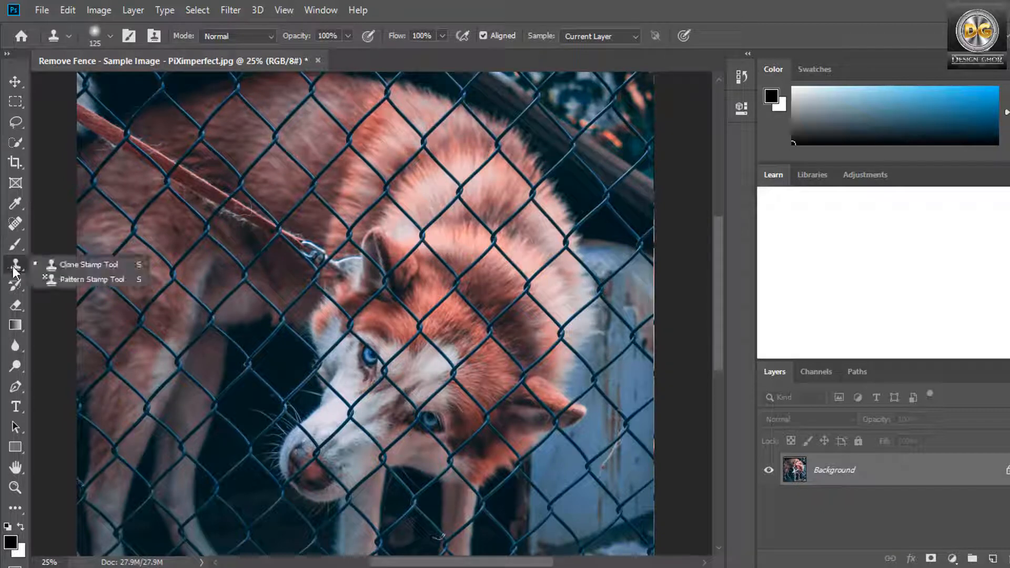
pyautogui.click(63, 265)
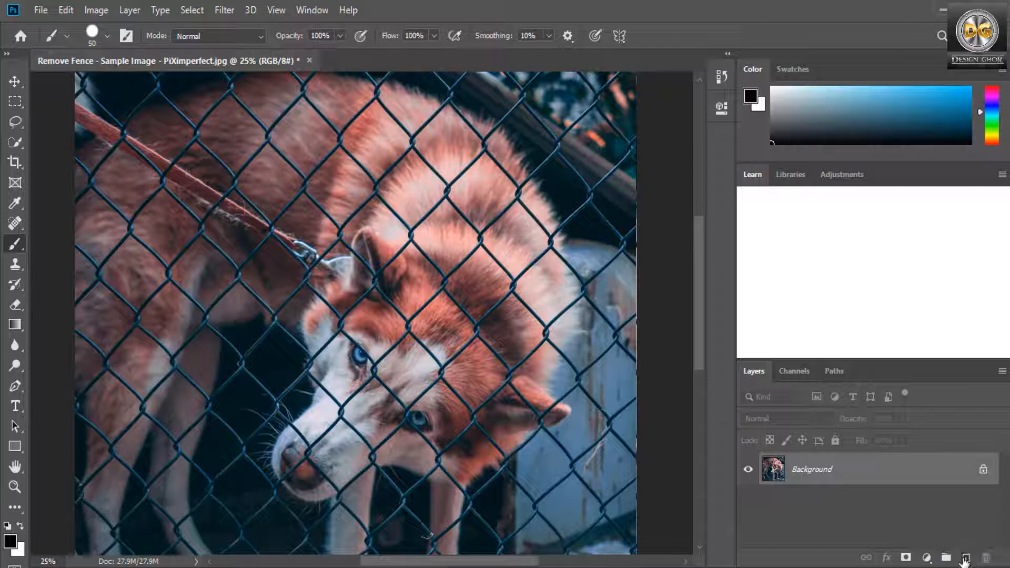
# Step: Add a new blank layer above the Background and choose the Brush tool with the 50 px Hard Round tip at 100% hardness
pyautogui.click(964, 557)
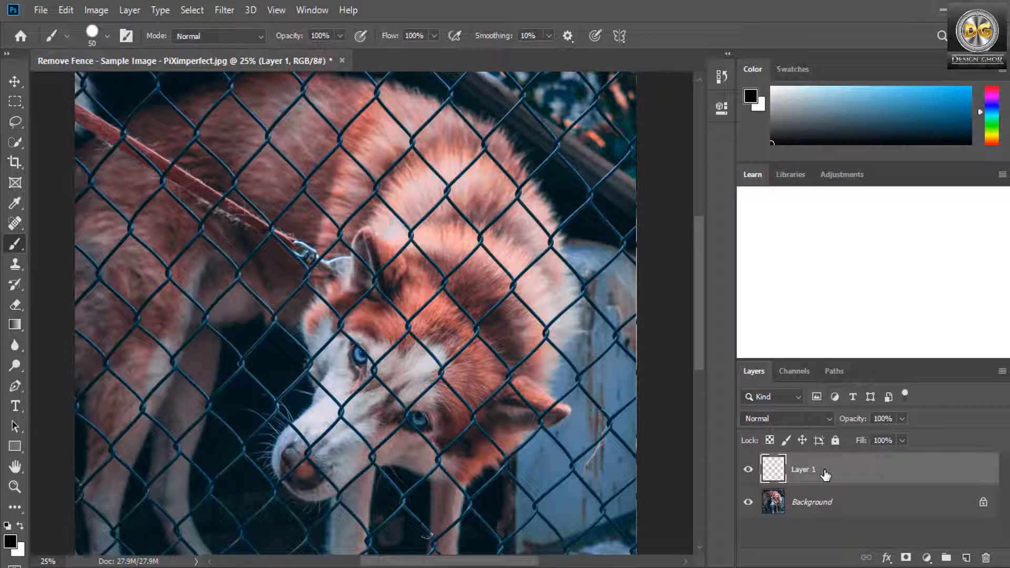
pyautogui.rightClick(16, 250)
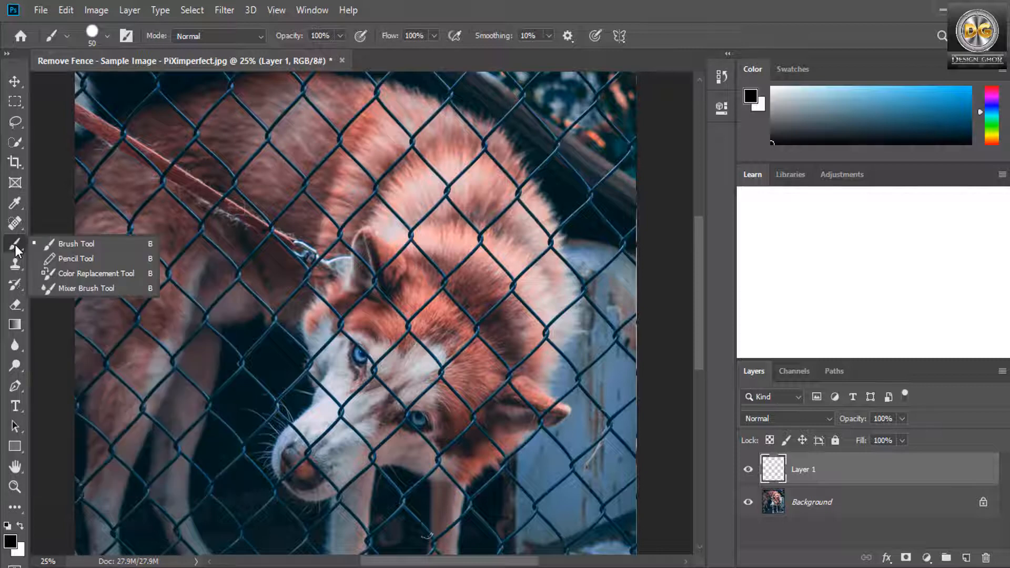
pyautogui.click(62, 251)
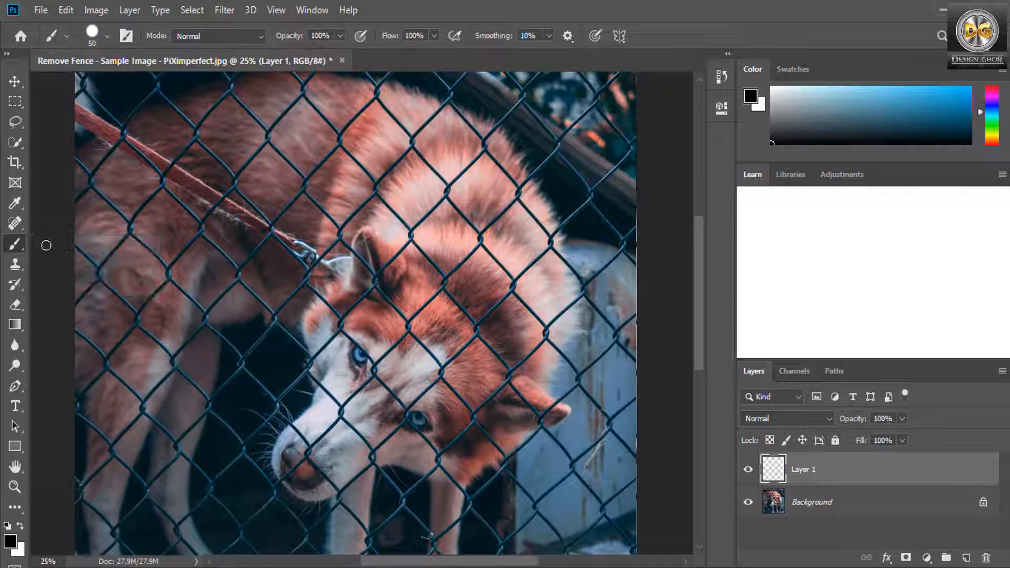
pyautogui.click(107, 38)
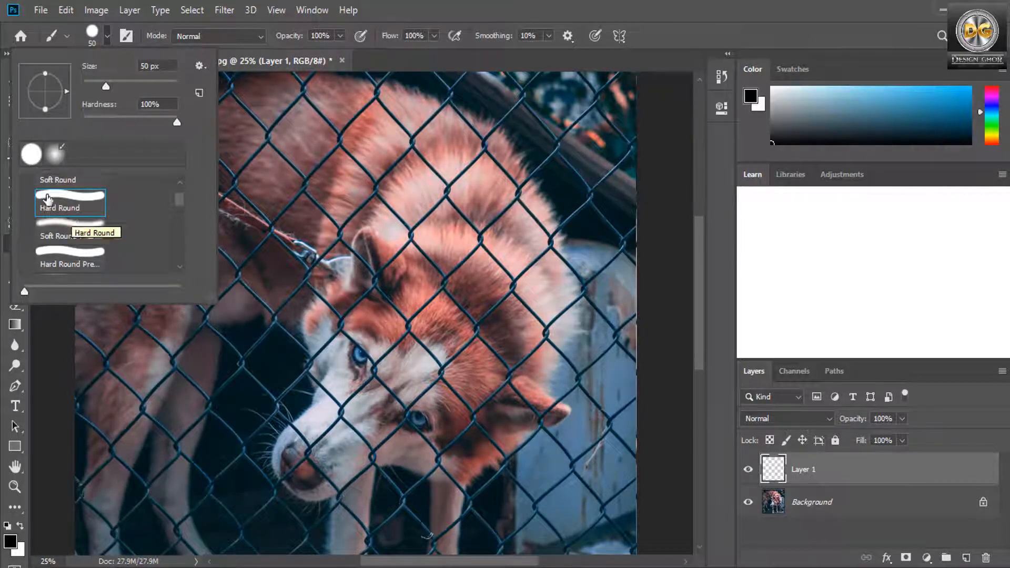
pyautogui.click(33, 157)
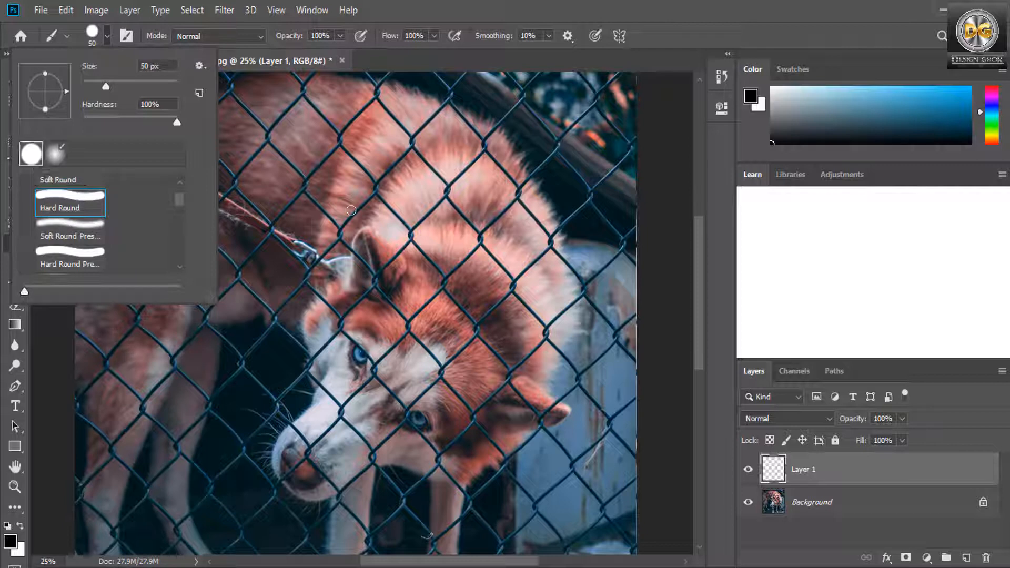
pyautogui.click(401, 67)
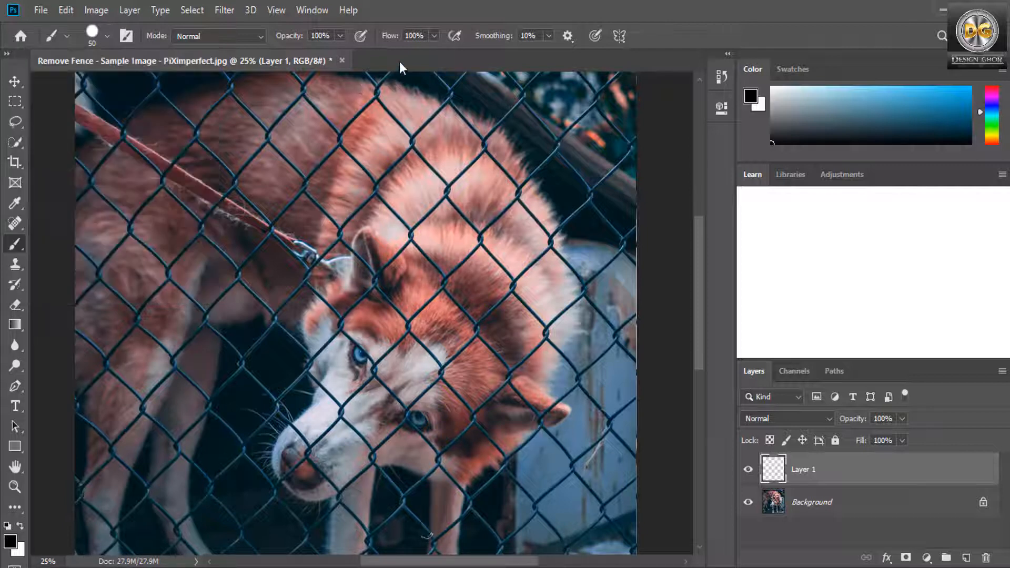
# Step: Set the brush size to 45 and paint a straight black stroke over the wire crossing the leash clip beside the dog's ear
pyautogui.keyDown('ctrl'); pyautogui.click(332, 250); pyautogui.keyUp('ctrl')
pyautogui.keyDown('ctrl'); pyautogui.click(332, 250); pyautogui.keyUp('ctrl')
pyautogui.keyDown('ctrl'); pyautogui.click(332, 251); pyautogui.keyUp('ctrl')
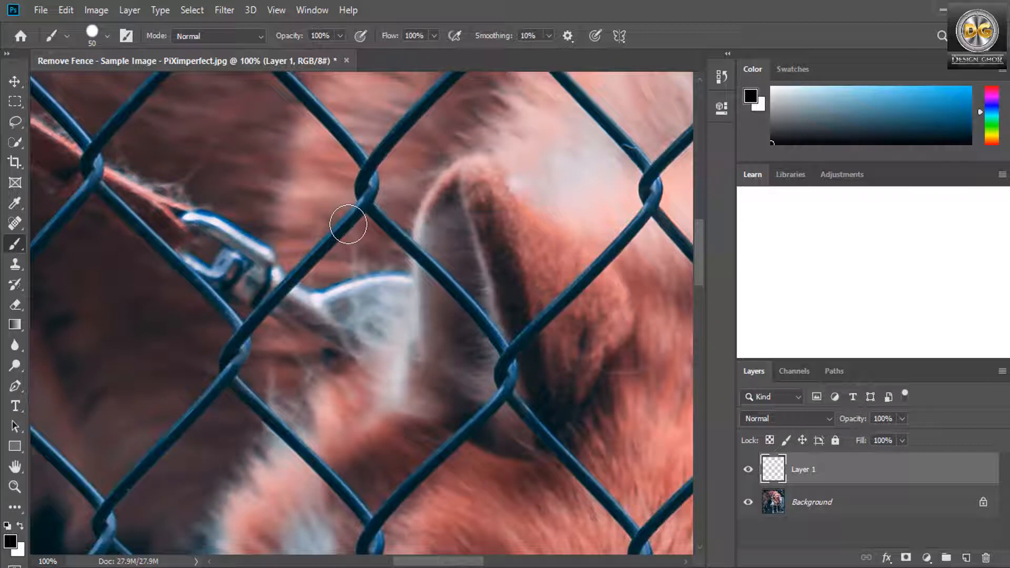
pyautogui.press('[')
pyautogui.click(353, 216)
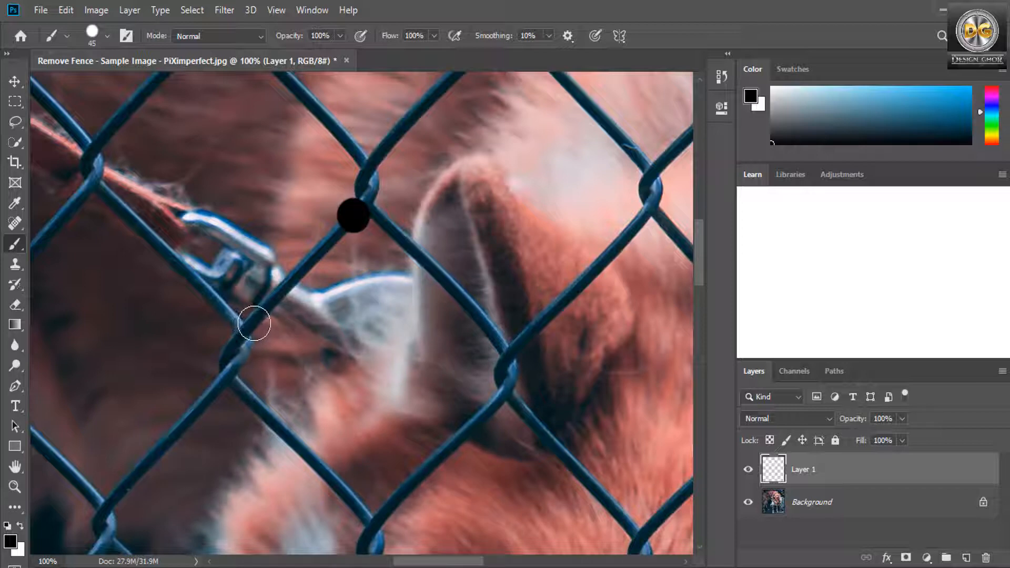
pyautogui.keyDown('shift'); pyautogui.click(254, 322); pyautogui.keyUp('shift')
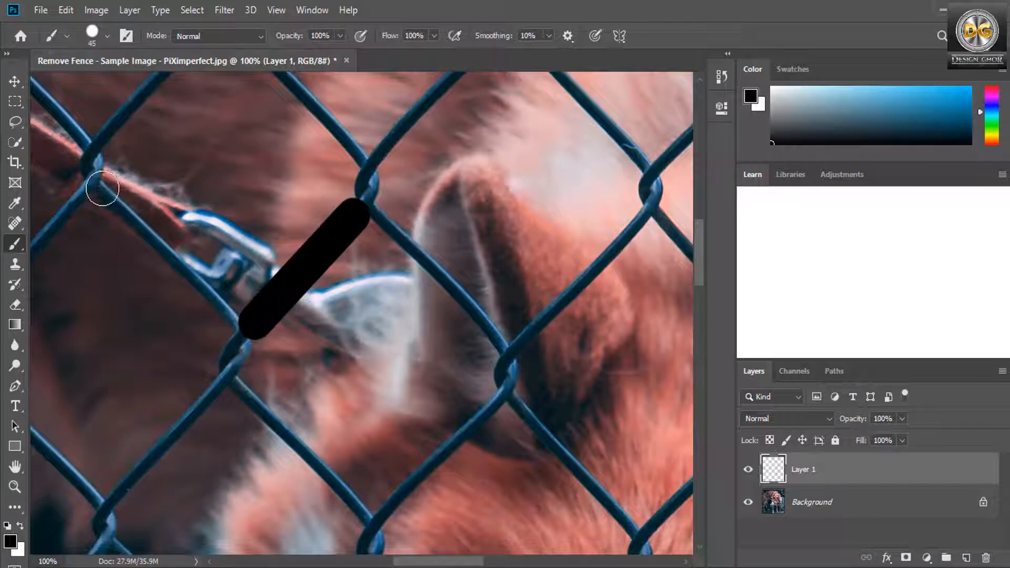
# Step: Paint over the wire running from the leash to the knot below the clip, plus both lower sides of the diamond below the ear
pyautogui.moveTo(103, 186)
pyautogui.mouseDown()
pyautogui.moveTo(235, 325)
pyautogui.moveTo(240, 353)
pyautogui.moveTo(224, 368)
pyautogui.mouseUp()
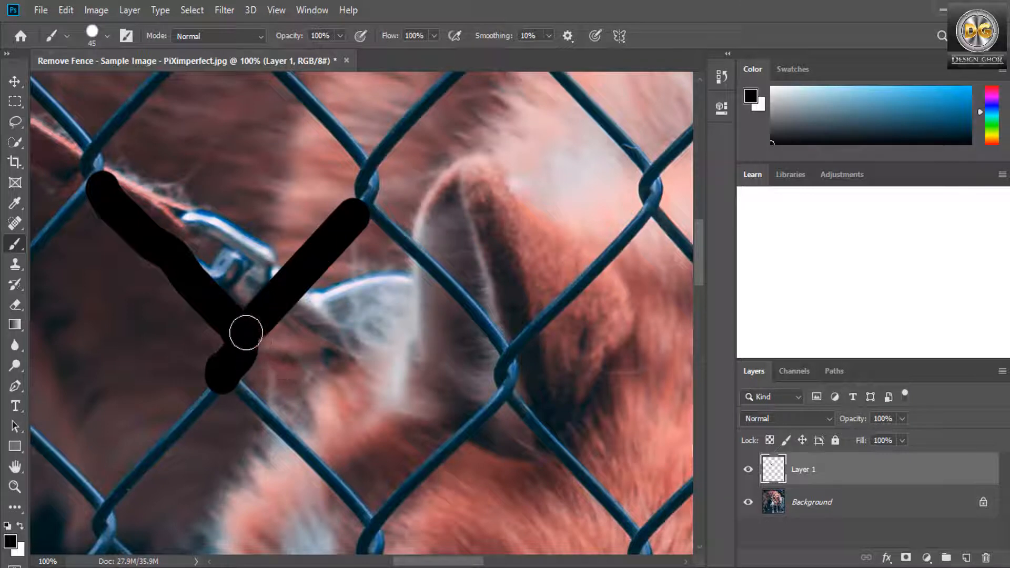
pyautogui.moveTo(247, 334)
pyautogui.mouseDown()
pyautogui.moveTo(258, 305)
pyautogui.moveTo(234, 384)
pyautogui.mouseUp()
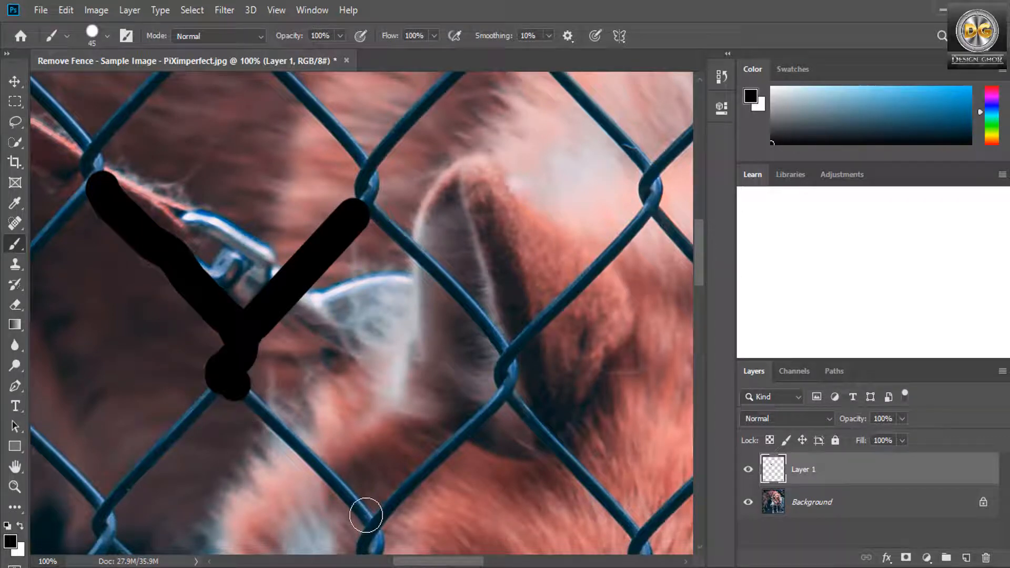
pyautogui.keyDown('shift'); pyautogui.click(366, 515); pyautogui.keyUp('shift')
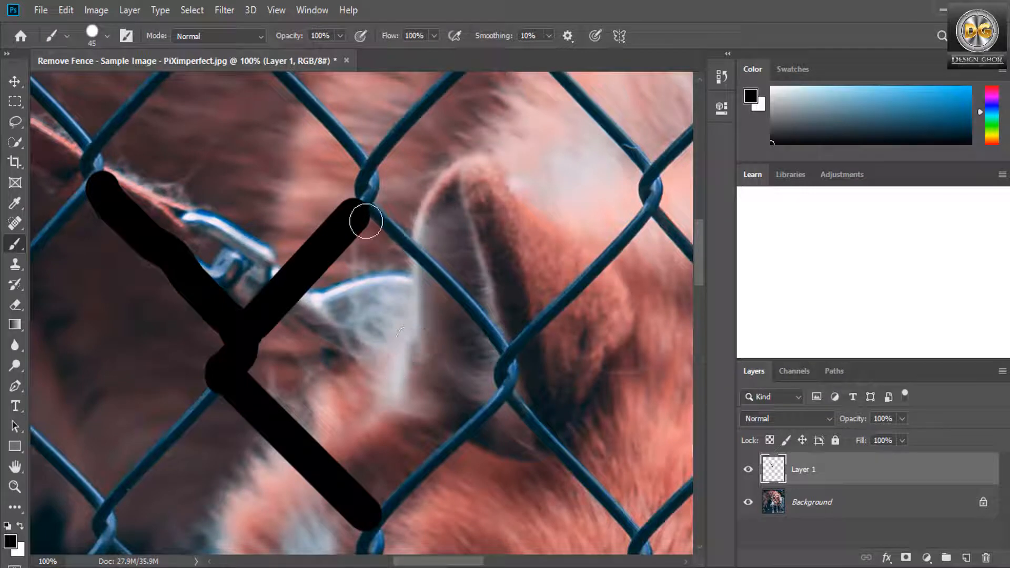
pyautogui.click(220, 386)
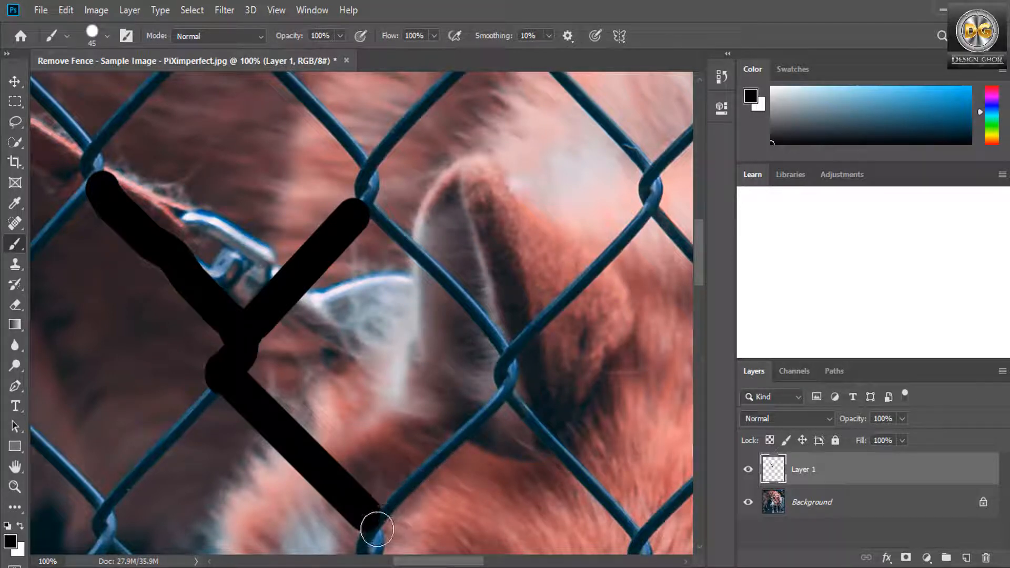
pyautogui.click(375, 529)
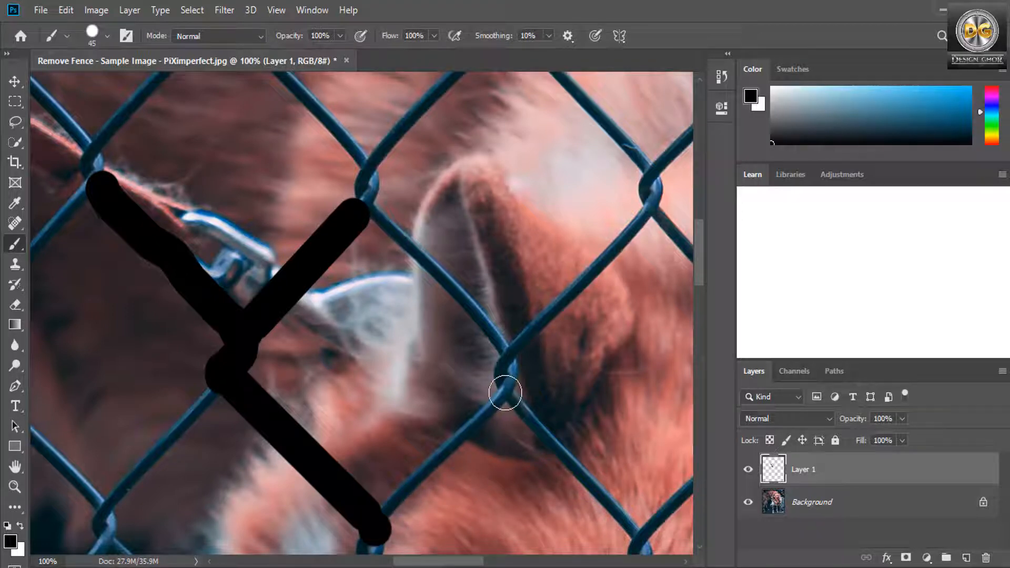
pyautogui.keyDown('shift'); pyautogui.click(505, 393); pyautogui.keyUp('shift')
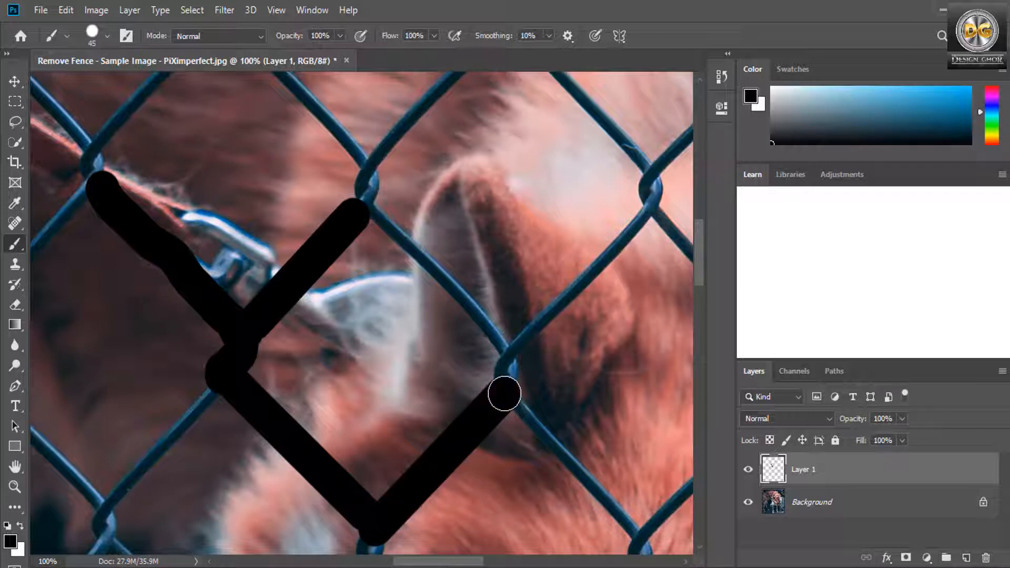
# Step: Close the diamond around the collar by painting its remaining upper side over the ear and the knots at both ends
pyautogui.scroll(-1, 504, 393)
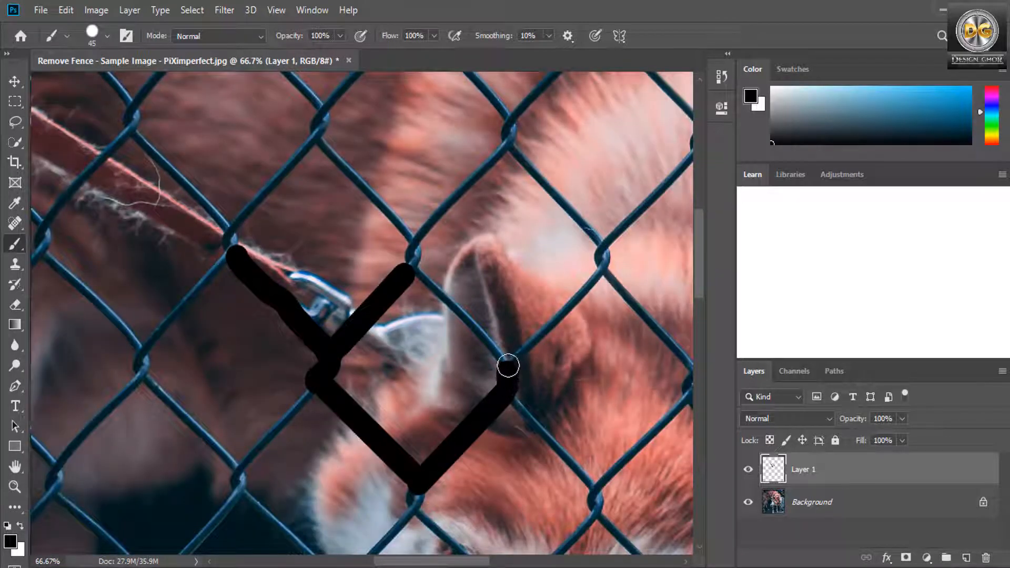
pyautogui.keyDown('shift'); pyautogui.click(411, 263); pyautogui.keyUp('shift')
pyautogui.moveTo(411, 252); pyautogui.dragTo(414, 239)
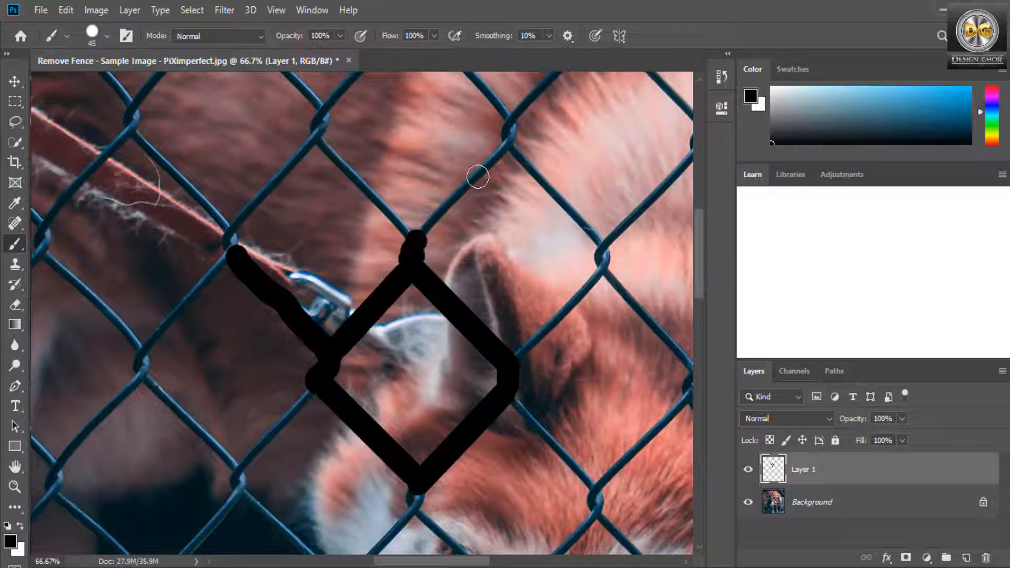
# Step: Paint straight strokes along the wires and knots of the diamond directly above the dog's ear
pyautogui.keyDown('shift'); pyautogui.click(508, 145); pyautogui.keyUp('shift')
pyautogui.keyDown('shift'); pyautogui.click(604, 258); pyautogui.keyUp('shift')
pyautogui.moveTo(604, 258); pyautogui.dragTo(604, 262)
pyautogui.keyDown('shift'); pyautogui.click(513, 358); pyautogui.keyUp('shift')
pyautogui.click(613, 276)
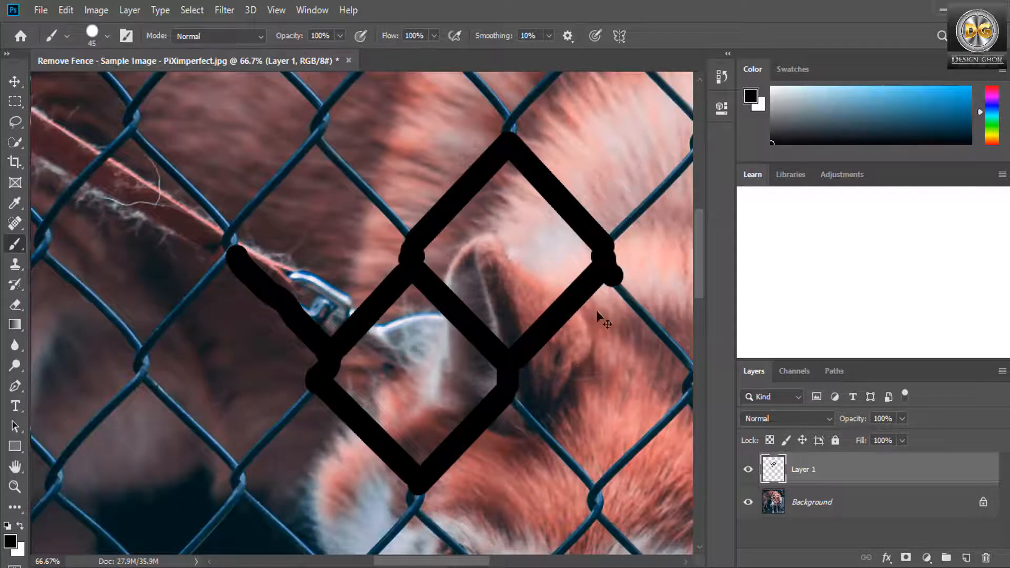
# Step: Cover the wires and knots of the diamond on the head behind the ear with straight brush strokes
pyautogui.scroll(-1, 599, 317)
pyautogui.moveTo(595, 324); pyautogui.dragTo(437, 288)
pyautogui.keyDown('shift'); pyautogui.click(511, 322); pyautogui.keyUp('shift')
pyautogui.moveTo(512, 327); pyautogui.dragTo(507, 339)
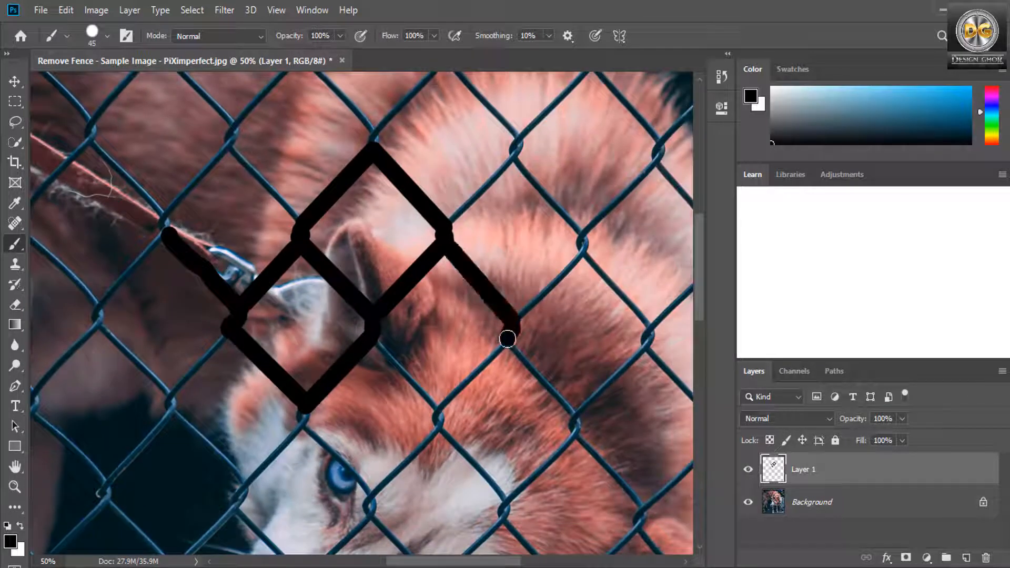
pyautogui.keyDown('shift'); pyautogui.click(438, 419); pyautogui.keyUp('shift')
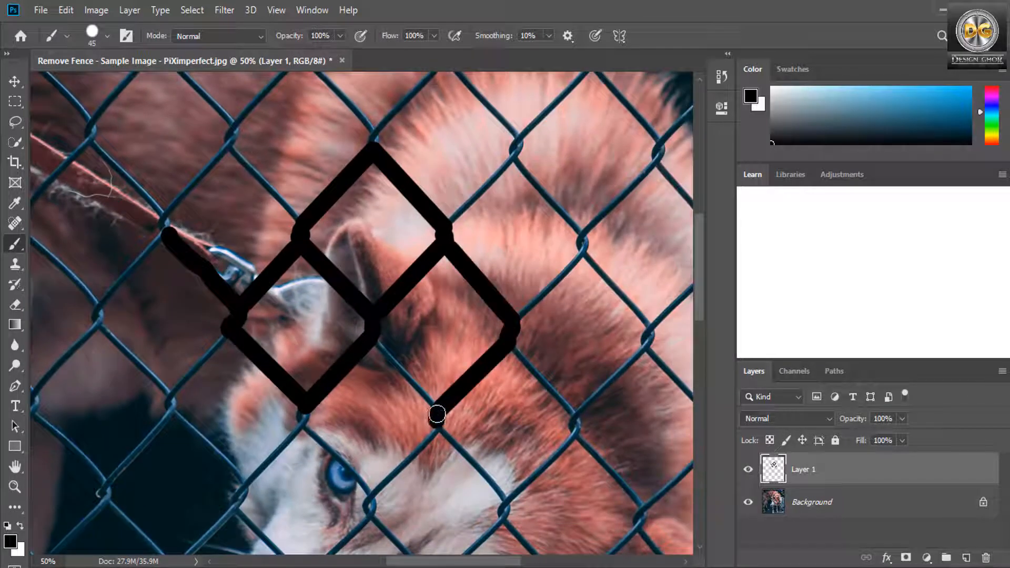
pyautogui.keyDown('shift'); pyautogui.click(375, 344); pyautogui.keyUp('shift')
# Step: Paint over the knot and both lower sides of the diamond above the dog's upper eye
pyautogui.moveTo(300, 413); pyautogui.dragTo(302, 428)
pyautogui.keyDown('shift'); pyautogui.click(370, 497); pyautogui.keyUp('shift')
pyautogui.keyDown('shift'); pyautogui.click(438, 424); pyautogui.keyUp('shift')
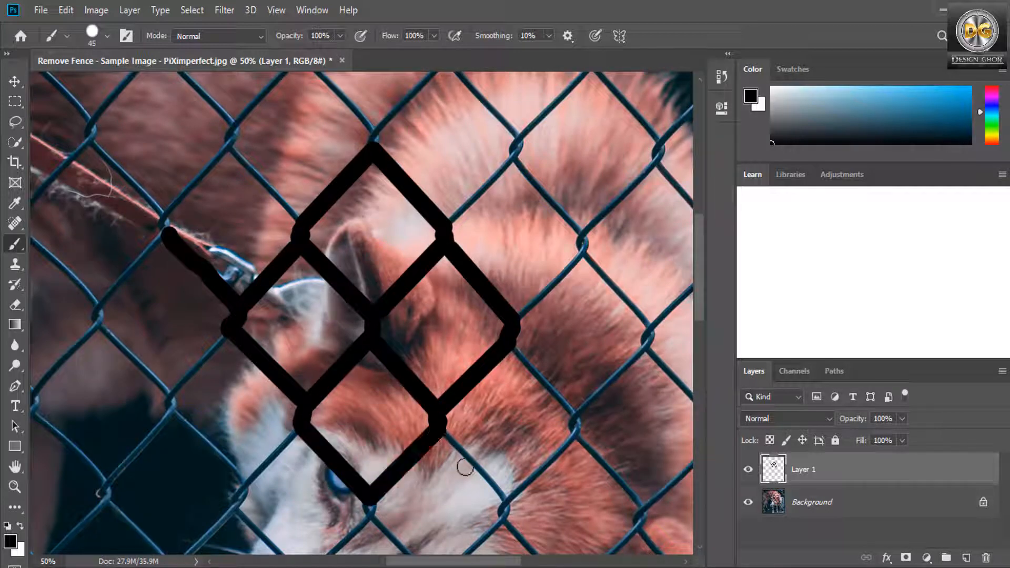
# Step: Paint over the three uncovered wire sides of the diamond on the dog's forehead
pyautogui.keyDown('shift'); pyautogui.click(505, 503); pyautogui.keyUp('shift')
pyautogui.keyDown('shift'); pyautogui.click(576, 422); pyautogui.keyUp('shift')
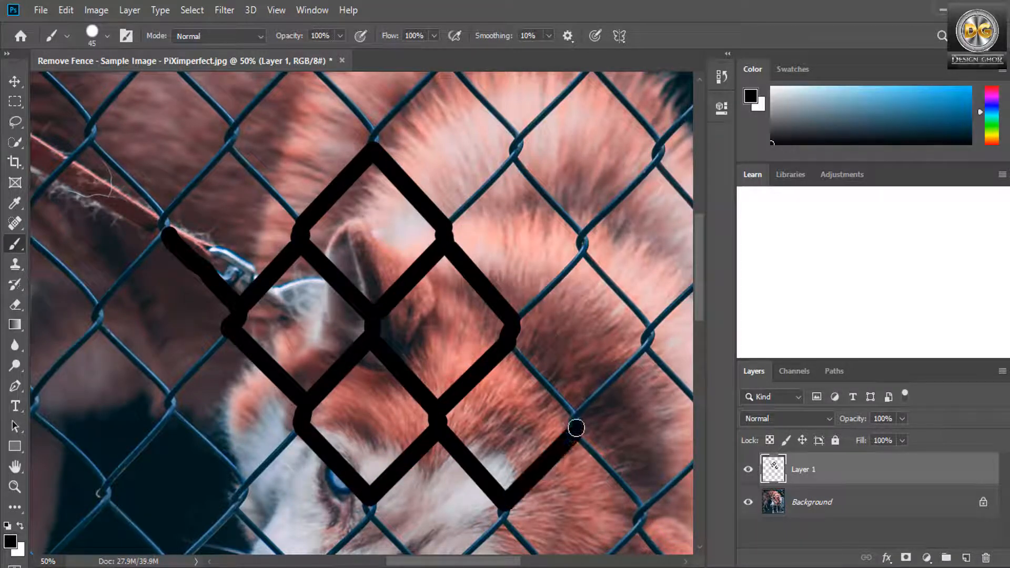
pyautogui.keyDown('shift'); pyautogui.click(513, 342); pyautogui.keyUp('shift')
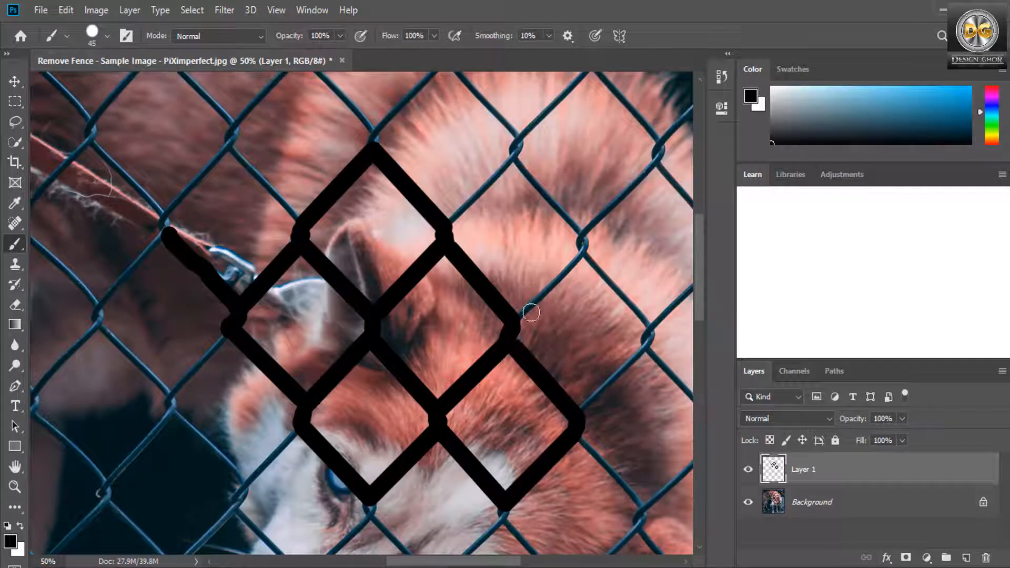
# Step: Paint over the three uncovered wire sides and the outer knot of the diamond on the back of the dog's head
pyautogui.keyDown('shift'); pyautogui.click(581, 253); pyautogui.keyUp('shift')
pyautogui.keyDown('shift'); pyautogui.click(651, 330); pyautogui.keyUp('shift')
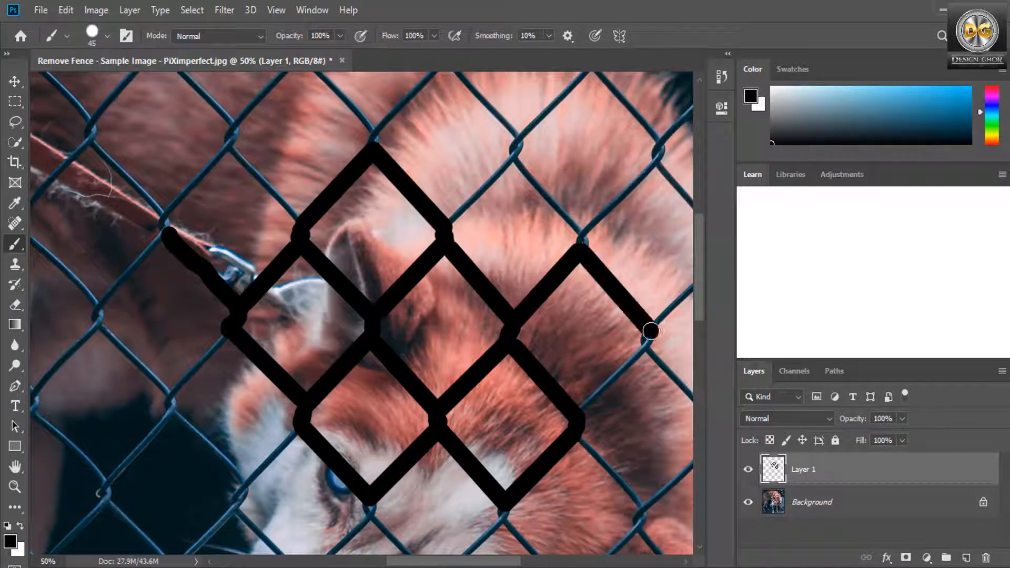
pyautogui.moveTo(649, 336); pyautogui.dragTo(647, 342)
pyautogui.keyDown('shift'); pyautogui.click(581, 409); pyautogui.keyUp('shift')
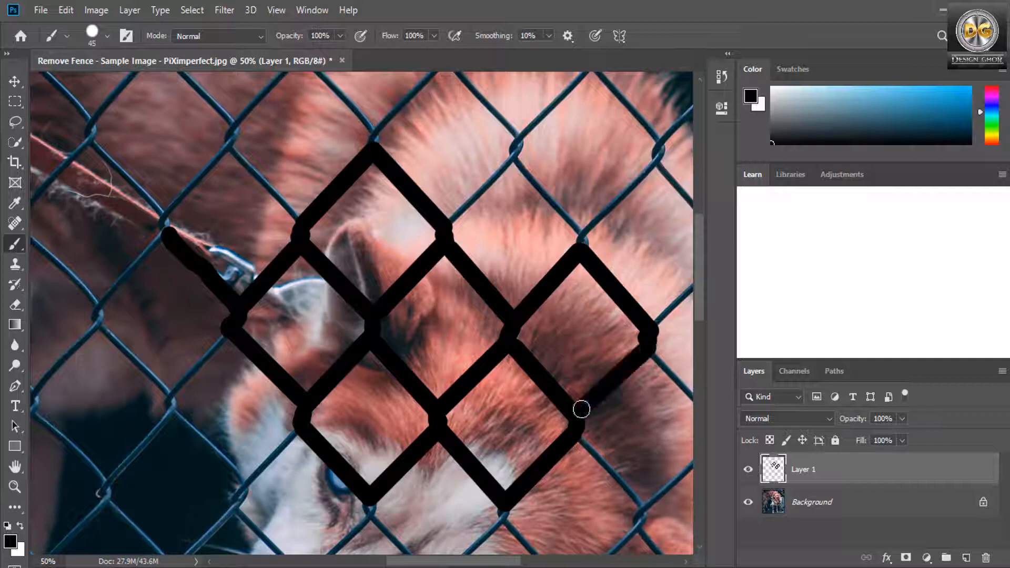
# Step: Cover all four wire sides and the connecting knots of the diamond on the dog's upper back with straight strokes
pyautogui.click(580, 239)
pyautogui.keyDown('shift'); pyautogui.click(653, 162); pyautogui.keyUp('shift')
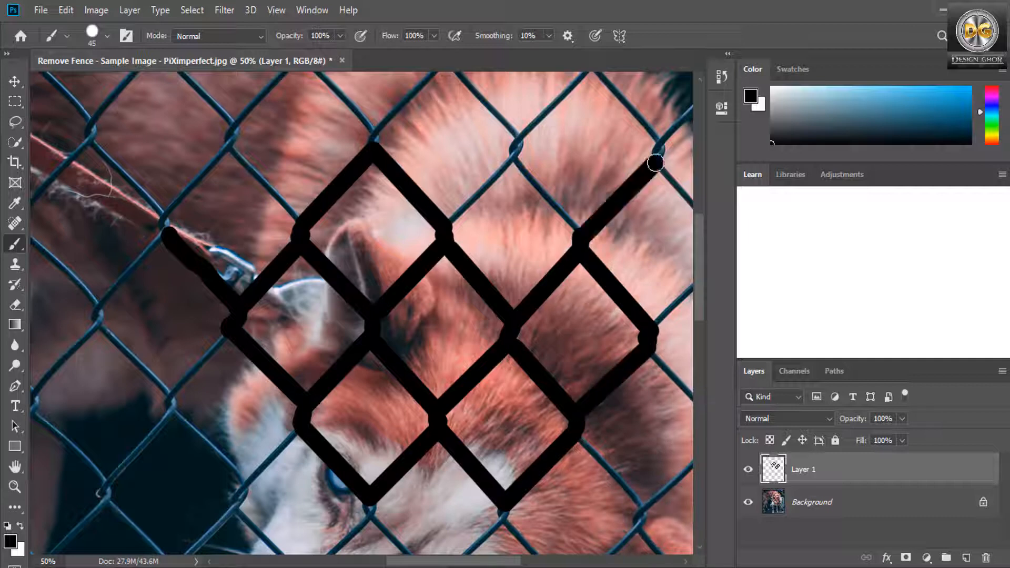
pyautogui.moveTo(653, 163); pyautogui.dragTo(662, 144)
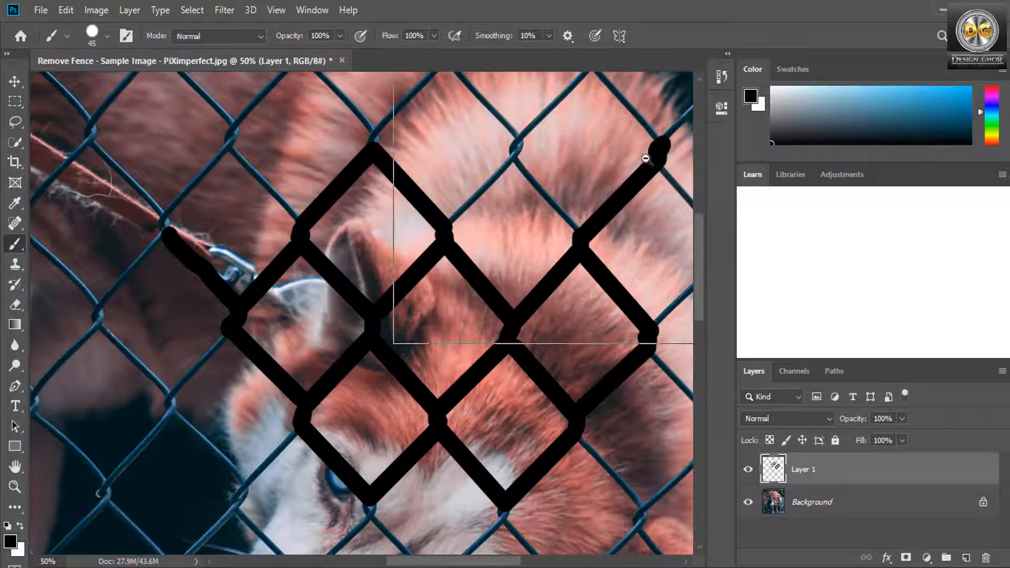
pyautogui.scroll(-1, 654, 143)
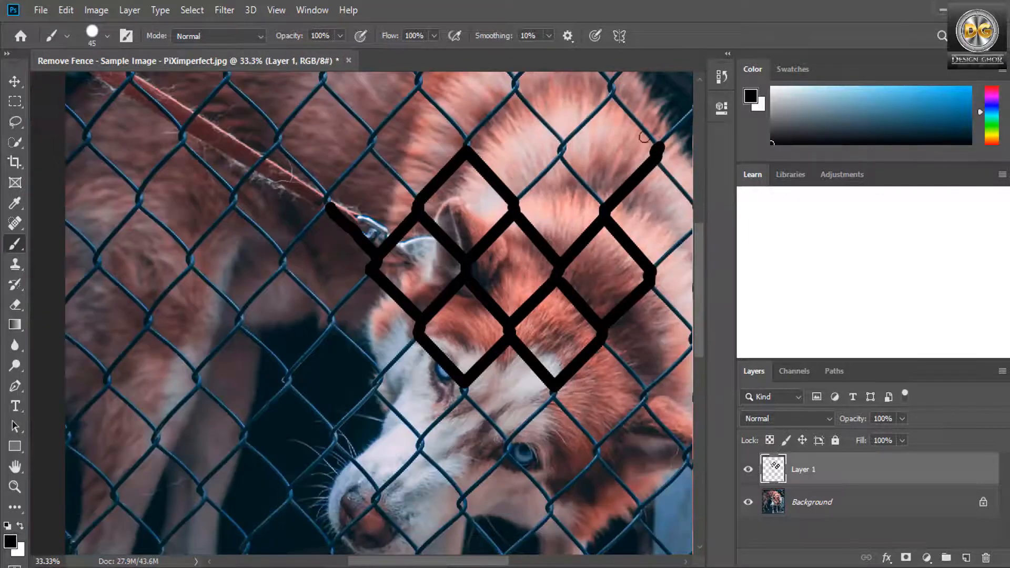
pyautogui.keyDown('shift'); pyautogui.click(612, 95); pyautogui.keyUp('shift')
pyautogui.keyDown('shift'); pyautogui.click(561, 148); pyautogui.keyUp('shift')
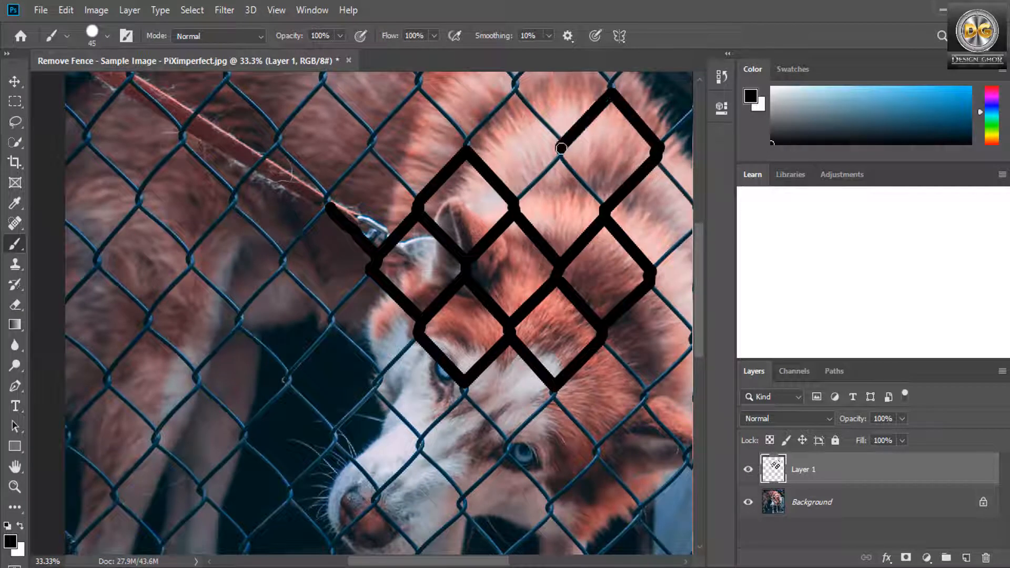
pyautogui.keyDown('shift'); pyautogui.click(602, 205); pyautogui.keyUp('shift')
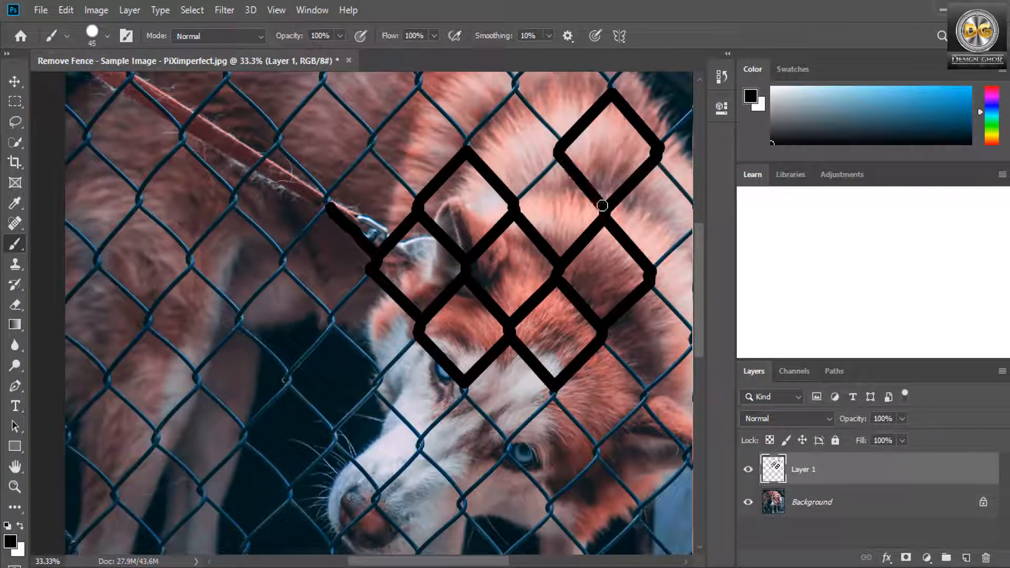
# Step: Paint over the three remaining wire sides between the dog's ear and the finished upper-back diamond, closing both light-fur diamonds
pyautogui.keyDown('shift'); pyautogui.click(516, 200); pyautogui.keyUp('shift')
pyautogui.keyDown('shift'); pyautogui.click(513, 93); pyautogui.keyUp('shift')
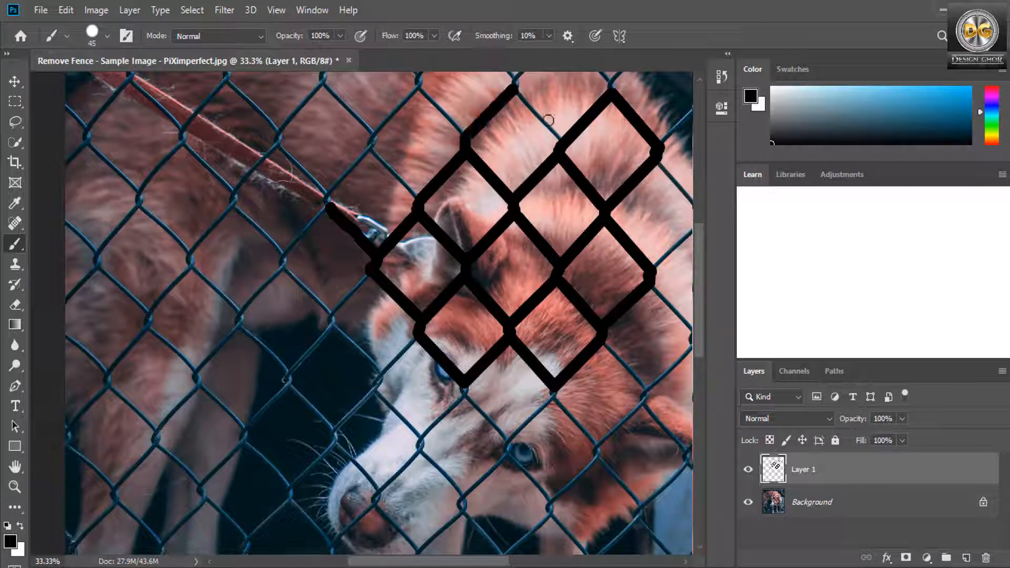
pyautogui.keyDown('shift'); pyautogui.click(561, 141); pyautogui.keyUp('shift')
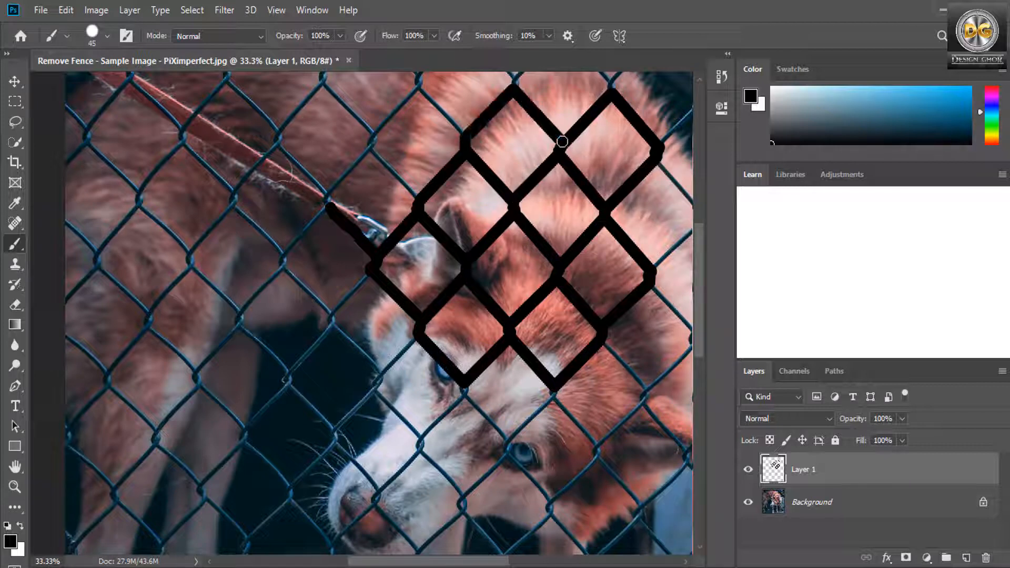
# Step: Cover the remaining sides of the diamond behind the dog's ear and the wire running down to the leash
pyautogui.keyDown('shift'); pyautogui.click(419, 85); pyautogui.keyUp('shift')
pyautogui.keyDown('shift'); pyautogui.click(371, 138); pyautogui.keyUp('shift')
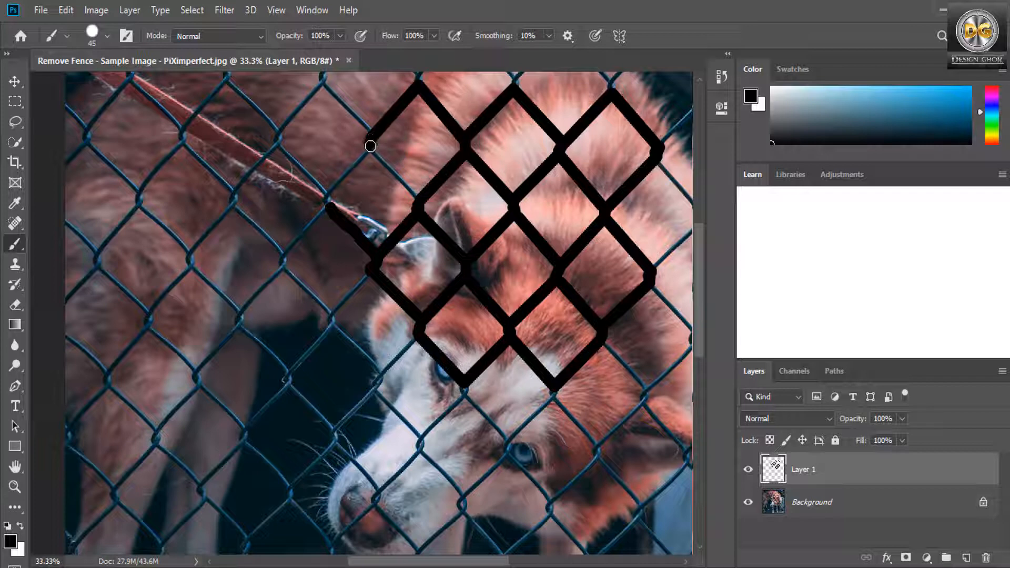
pyautogui.keyDown('shift'); pyautogui.click(420, 199); pyautogui.keyUp('shift')
pyautogui.keyDown('shift'); pyautogui.click(326, 196); pyautogui.keyUp('shift')
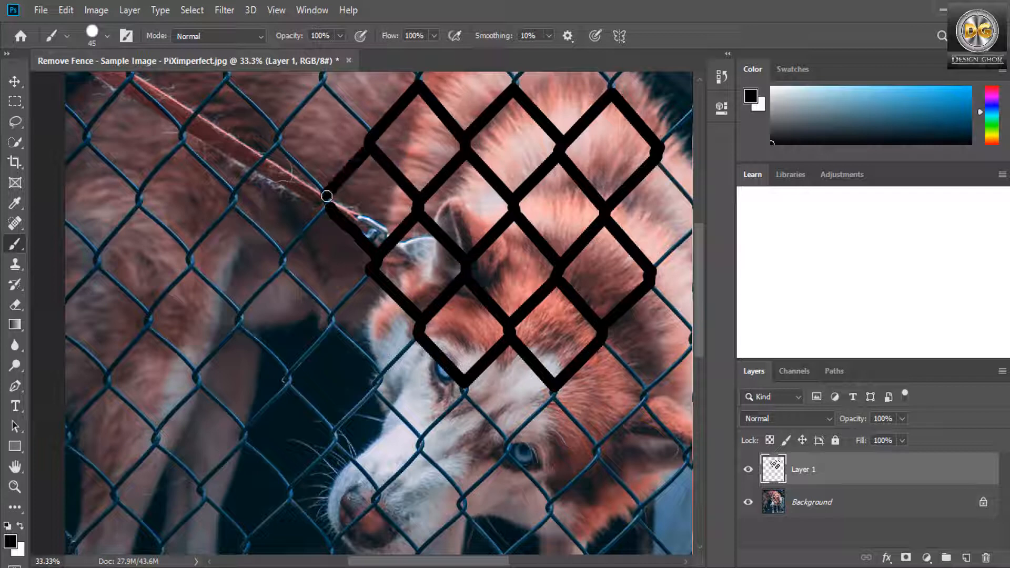
# Step: Paint over the outer wires of the diamond beneath the leash clip and the one beside the dog's cheek
pyautogui.keyDown('shift'); pyautogui.click(282, 260); pyautogui.keyUp('shift')
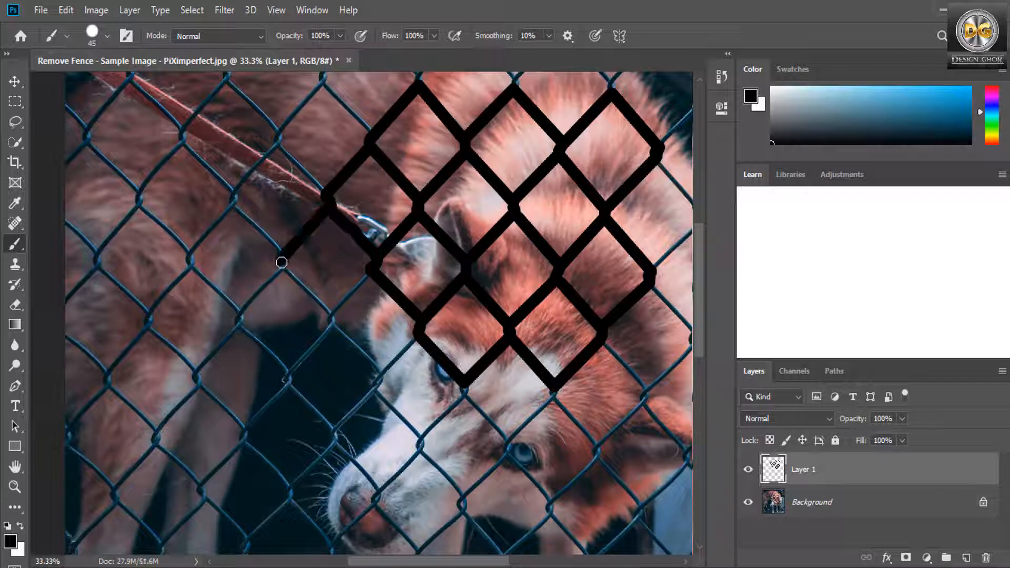
pyautogui.keyDown('shift'); pyautogui.click(330, 317); pyautogui.keyUp('shift')
pyautogui.keyDown('shift'); pyautogui.click(372, 272); pyautogui.keyUp('shift')
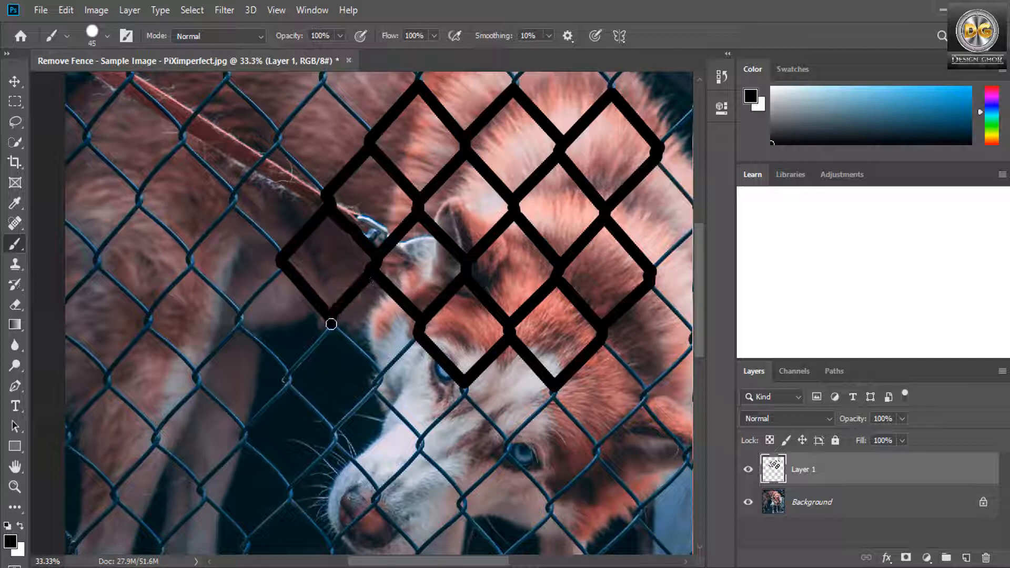
pyautogui.keyDown('shift'); pyautogui.click(380, 372); pyautogui.keyUp('shift')
pyautogui.keyDown('shift'); pyautogui.click(419, 338); pyautogui.keyUp('shift')
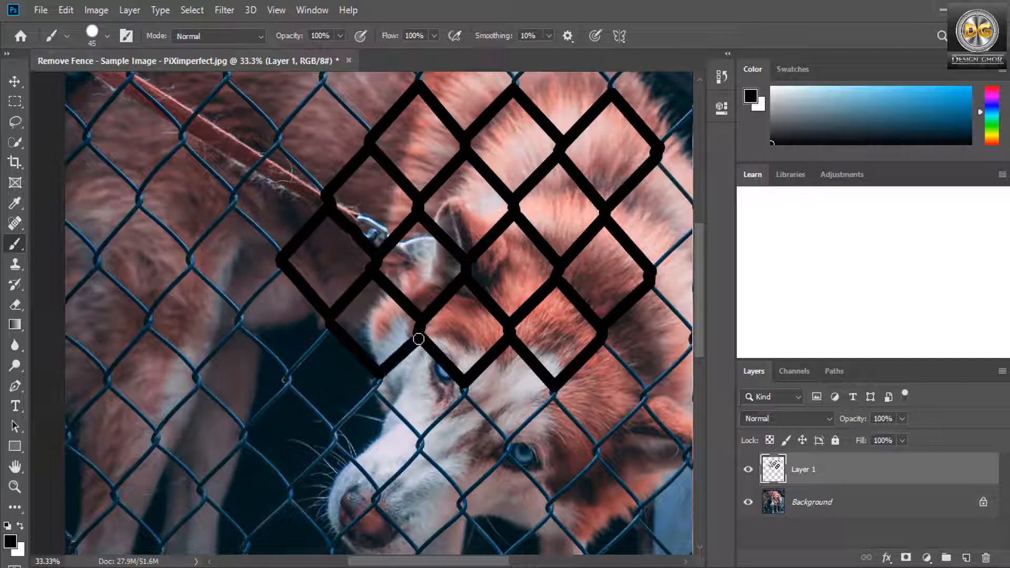
# Step: Cover the lower sides, knots and remaining upper side of the diamond over the dark gap beside the dog's muzzle
pyautogui.moveTo(374, 392); pyautogui.dragTo(334, 430)
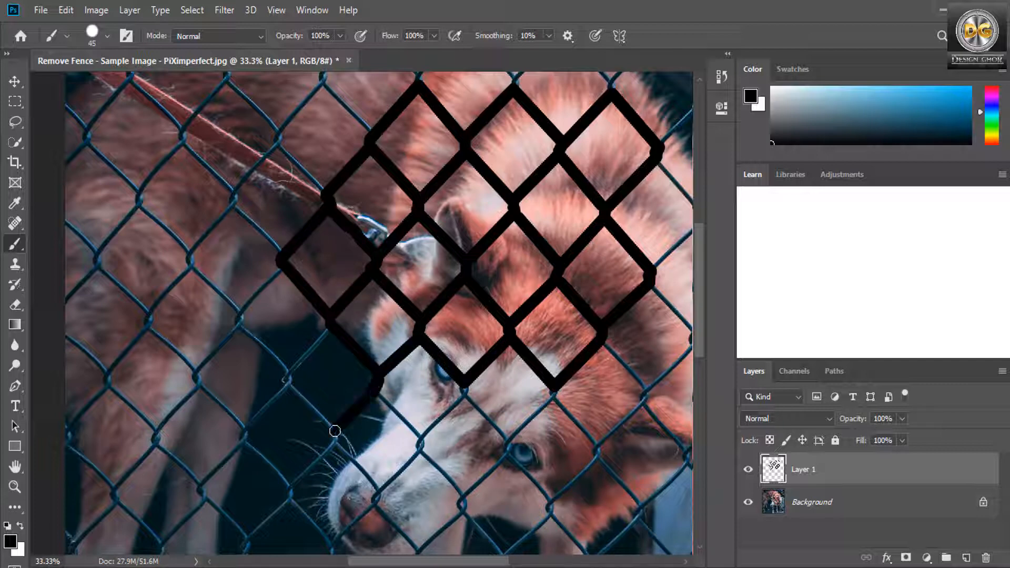
pyautogui.keyDown('shift'); pyautogui.click(288, 381); pyautogui.keyUp('shift')
pyautogui.hotkey('ctrl', 'z')
pyautogui.click(331, 430)
pyautogui.keyDown('shift'); pyautogui.click(286, 381); pyautogui.keyUp('shift')
pyautogui.keyDown('shift'); pyautogui.click(329, 328); pyautogui.keyUp('shift')
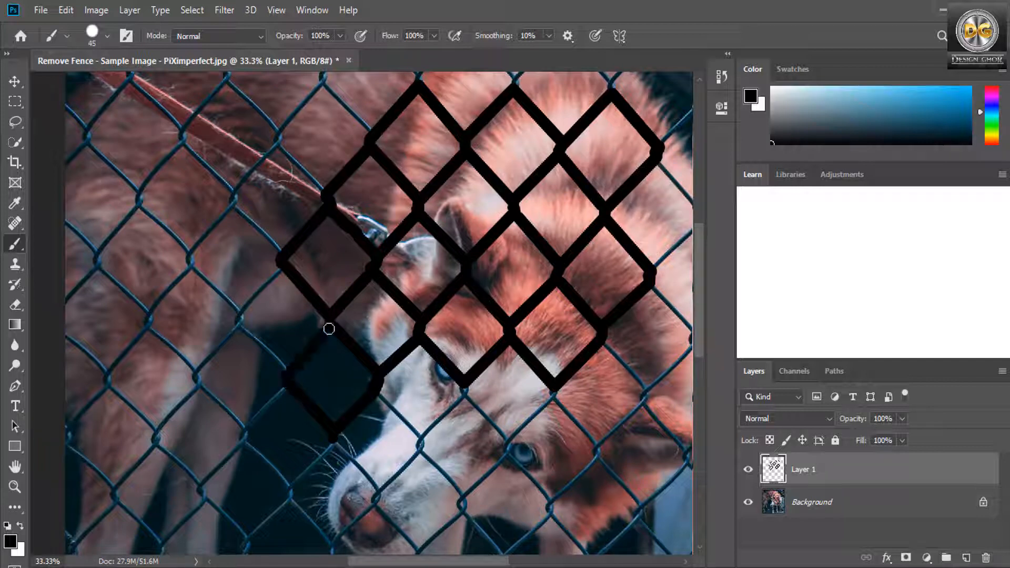
# Step: Paint over the uncovered wires of the two adjoining diamonds between the dark gap and the dog's leg
pyautogui.keyDown('shift'); pyautogui.click(238, 321); pyautogui.keyUp('shift')
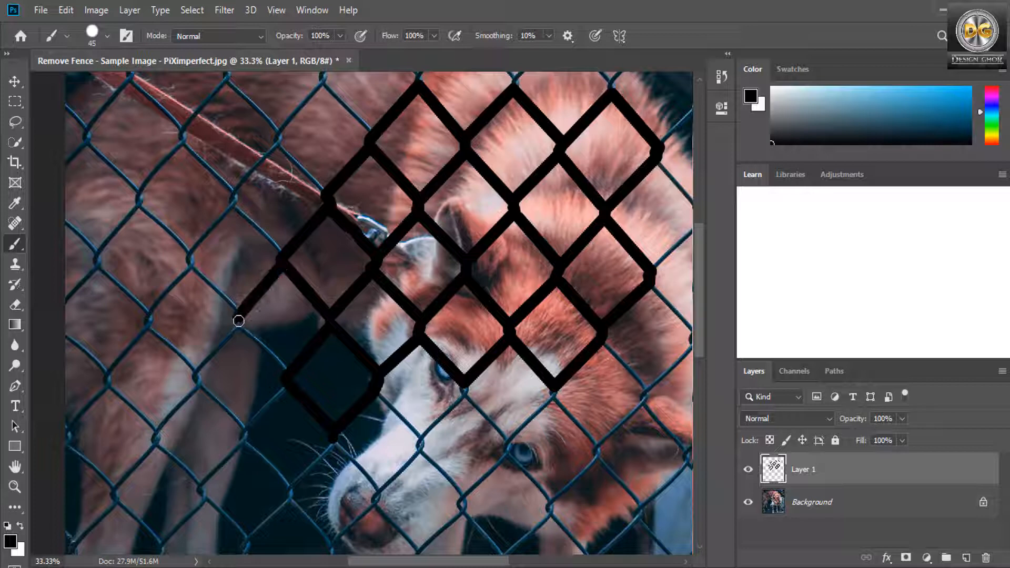
pyautogui.keyDown('shift'); pyautogui.click(284, 377); pyautogui.keyUp('shift')
pyautogui.keyDown('shift'); pyautogui.click(243, 428); pyautogui.keyUp('shift')
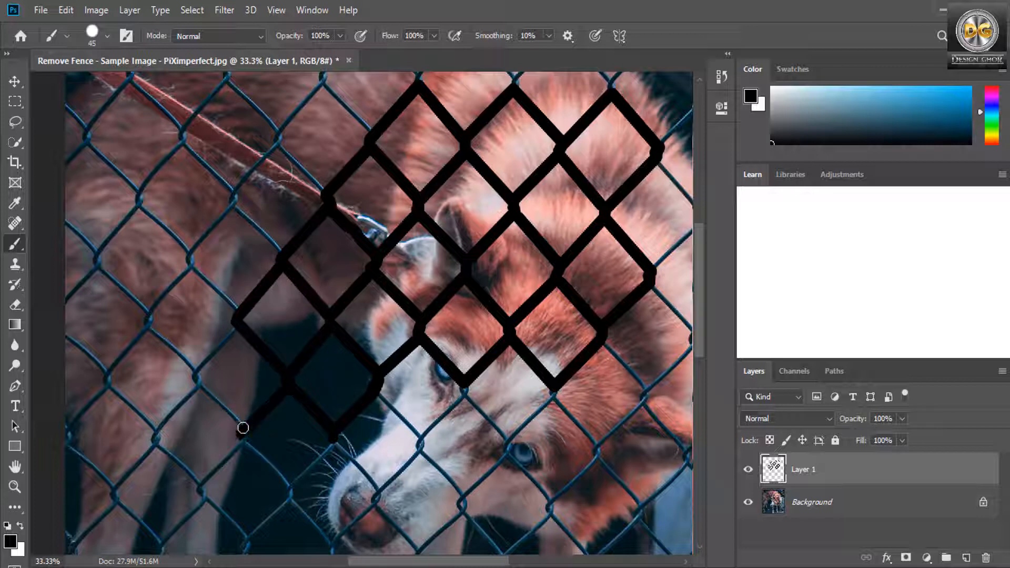
pyautogui.keyDown('shift'); pyautogui.click(193, 377); pyautogui.keyUp('shift')
pyautogui.keyDown('shift'); pyautogui.click(238, 326); pyautogui.keyUp('shift')
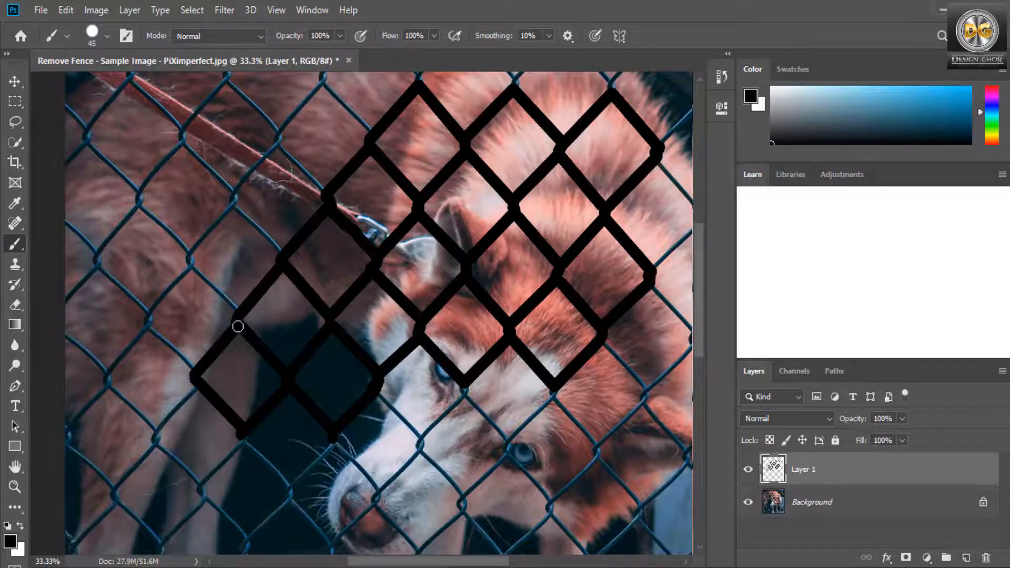
# Step: Cover the wires and knots from the photo's upper edge down to the finished diamonds on the light fur of the dog's back
pyautogui.hotkey('ctrl', '+')
pyautogui.scroll(5, 300, 354)
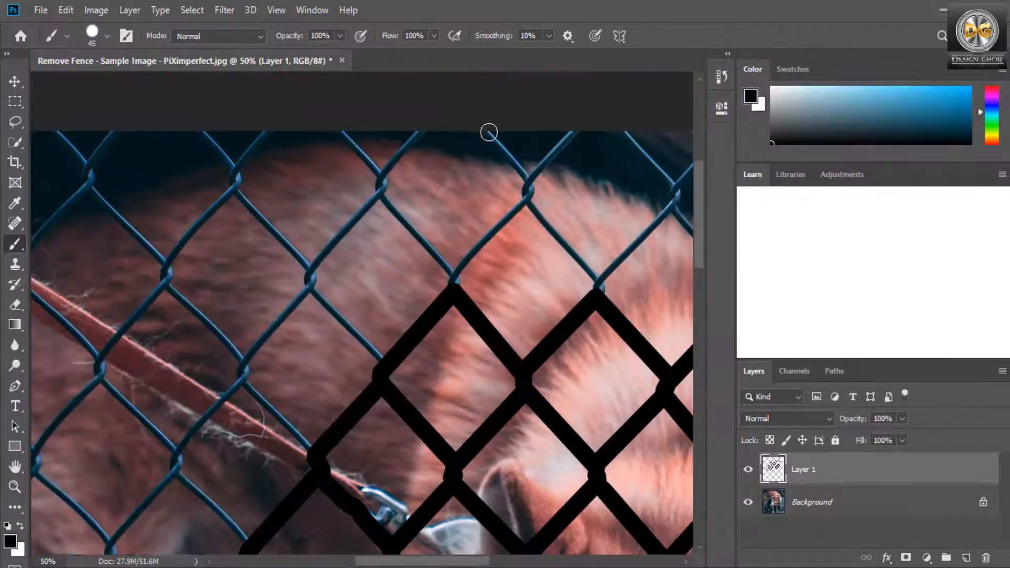
pyautogui.keyDown('shift'); pyautogui.click(529, 195); pyautogui.keyUp('shift')
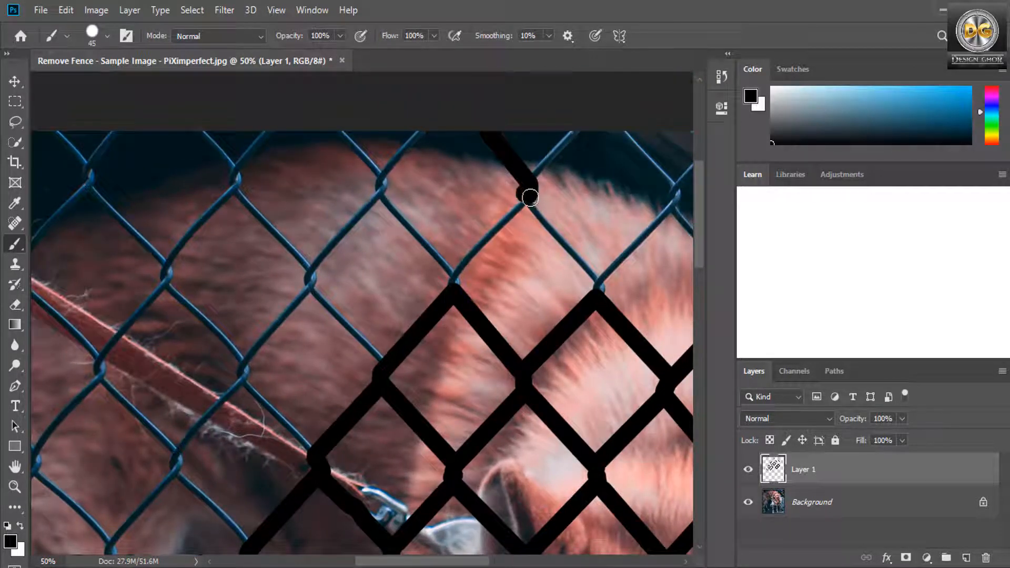
pyautogui.keyDown('shift'); pyautogui.click(528, 205); pyautogui.keyUp('shift')
pyautogui.keyDown('shift'); pyautogui.click(601, 285); pyautogui.keyUp('shift')
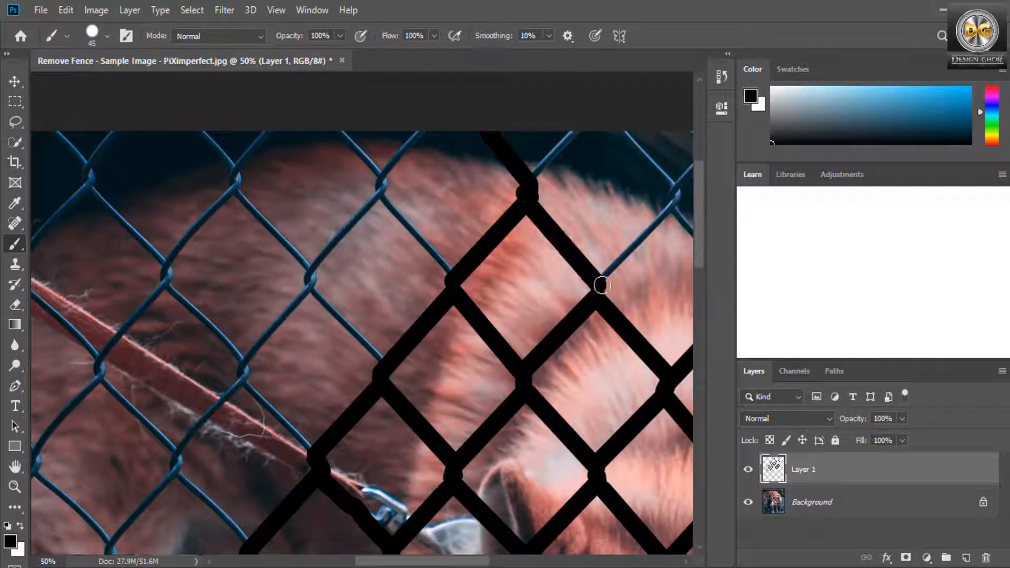
pyautogui.keyDown('shift'); pyautogui.click(677, 198); pyautogui.keyUp('shift')
pyautogui.keyDown('shift'); pyautogui.click(624, 135); pyautogui.keyUp('shift')
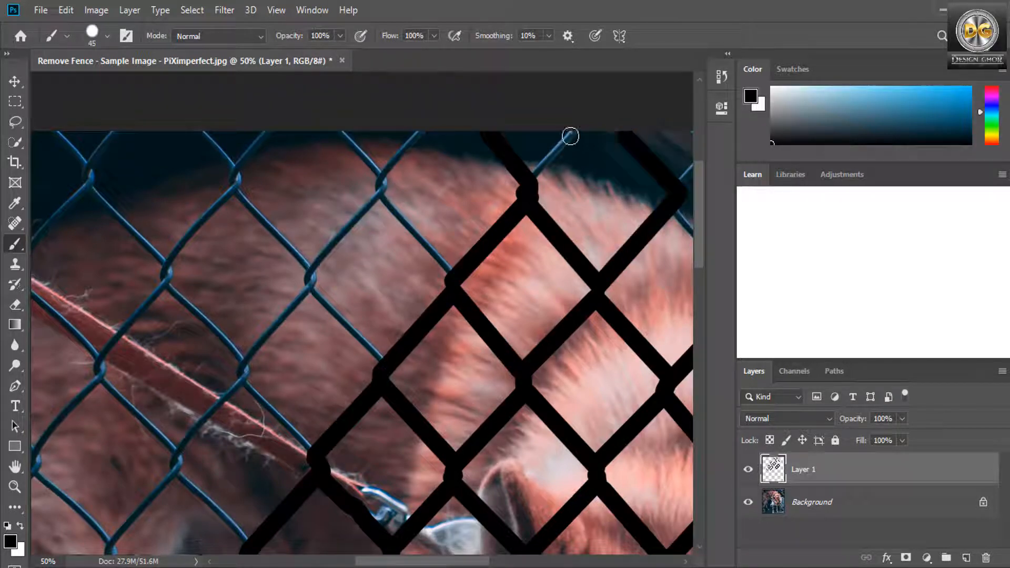
pyautogui.click(570, 135)
pyautogui.keyDown('shift'); pyautogui.click(536, 173); pyautogui.keyUp('shift')
# Step: Paint over the next wire from the photo's upper edge and the uncovered sides of the two mid-back diamonds below it
pyautogui.click(421, 135)
pyautogui.keyDown('shift'); pyautogui.click(378, 184); pyautogui.keyUp('shift')
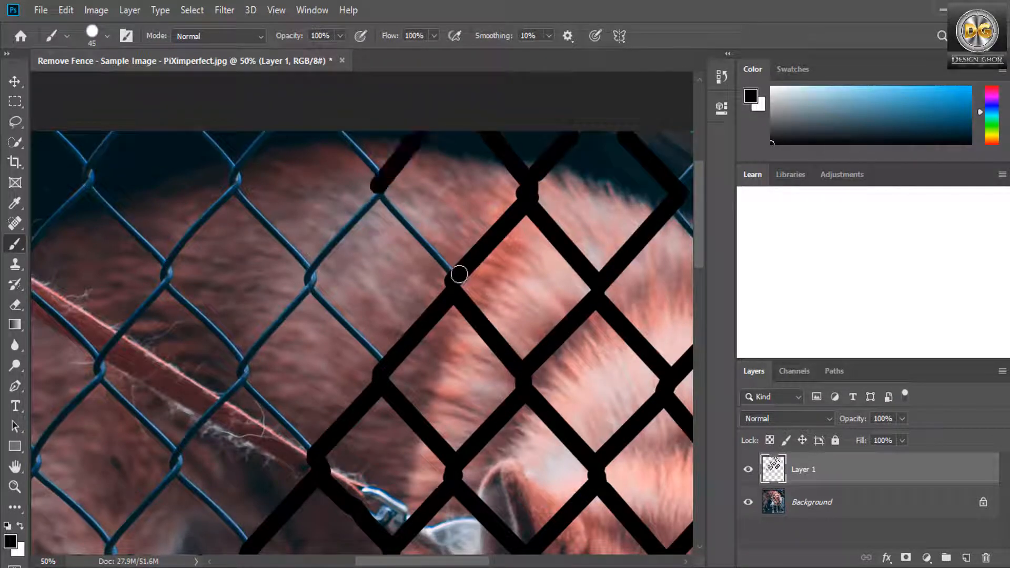
pyautogui.keyDown('shift'); pyautogui.click(453, 279); pyautogui.keyUp('shift')
pyautogui.keyDown('shift'); pyautogui.click(309, 279); pyautogui.keyUp('shift')
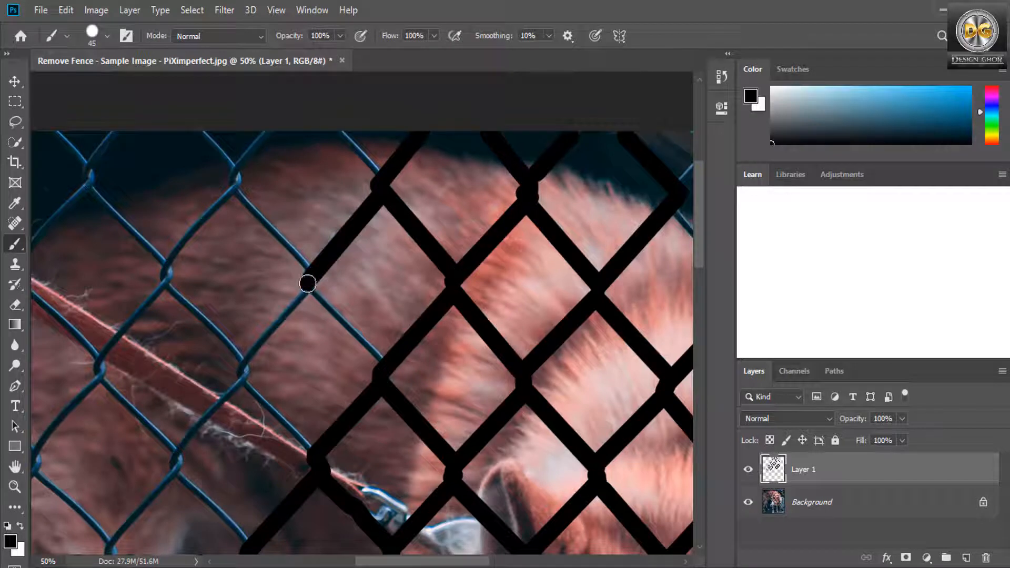
pyautogui.keyDown('shift'); pyautogui.click(383, 377); pyautogui.keyUp('shift')
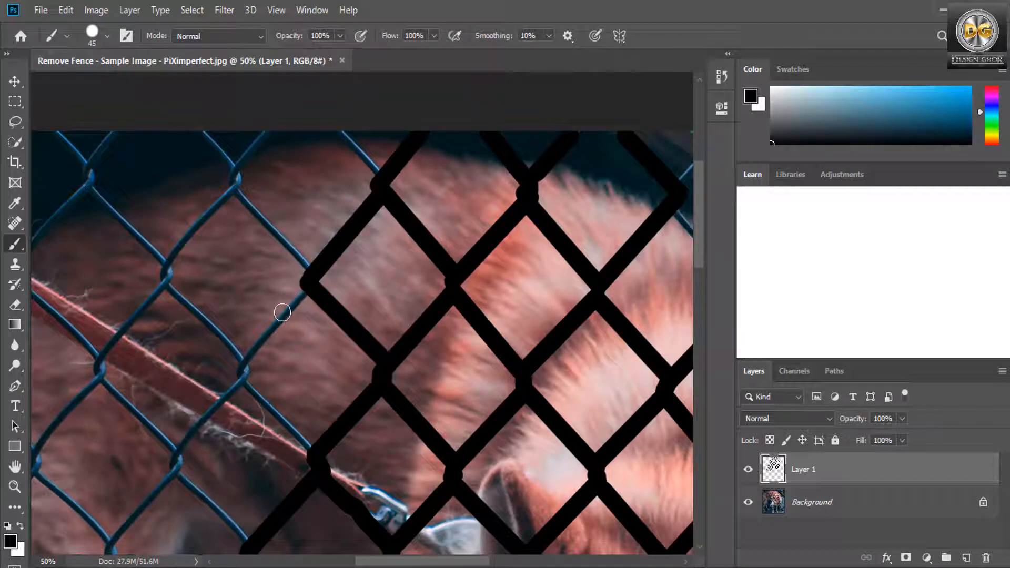
# Step: Cover the outer wire sides of the diamond just above the leash and of the adjoining diamond just below it
pyautogui.keyDown('shift'); pyautogui.click(242, 370); pyautogui.keyUp('shift')
pyautogui.keyDown('shift'); pyautogui.click(313, 448); pyautogui.keyUp('shift')
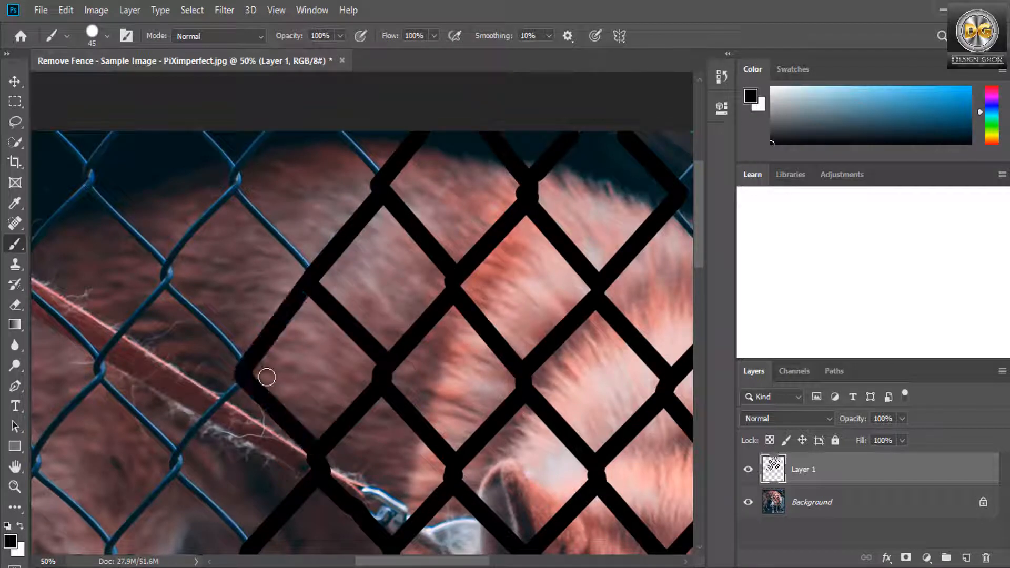
pyautogui.click(234, 393)
pyautogui.keyDown('shift'); pyautogui.click(172, 463); pyautogui.keyUp('shift')
pyautogui.scroll(-1, 209, 445)
pyautogui.moveTo(269, 375); pyautogui.dragTo(295, 282)
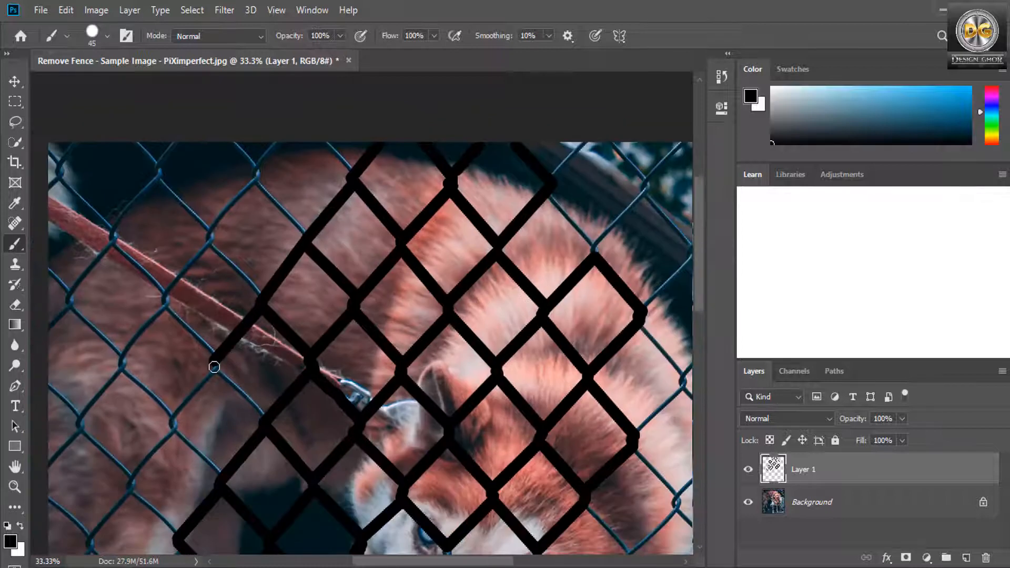
pyautogui.keyDown('shift'); pyautogui.click(266, 417); pyautogui.keyUp('shift')
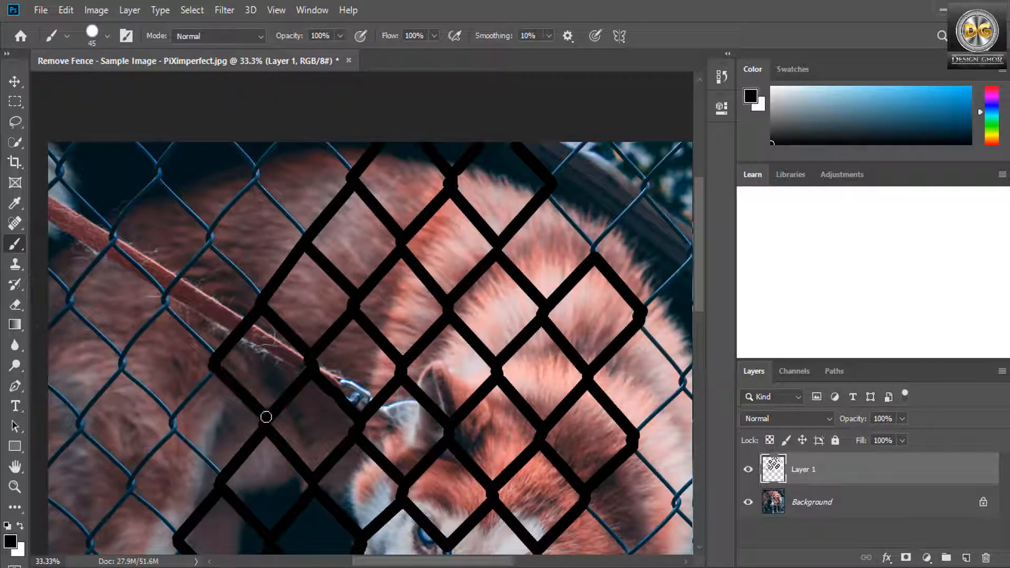
# Step: Paint over the two outer sides and the knot of the diamond on the dark fur two rows below the leash
pyautogui.keyDown('shift'); pyautogui.click(172, 419); pyautogui.keyUp('shift')
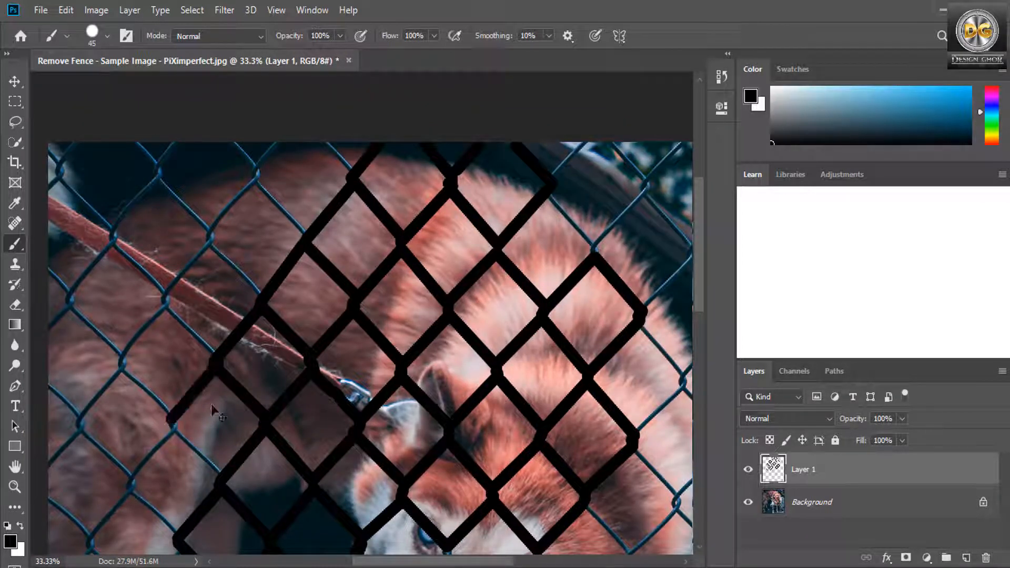
pyautogui.keyDown('ctrl'); pyautogui.click(213, 406); pyautogui.keyUp('ctrl')
pyautogui.keyDown('ctrl'); pyautogui.click(212, 406); pyautogui.keyUp('ctrl')
pyautogui.moveTo(225, 394); pyautogui.dragTo(316, 289)
pyautogui.click(234, 340)
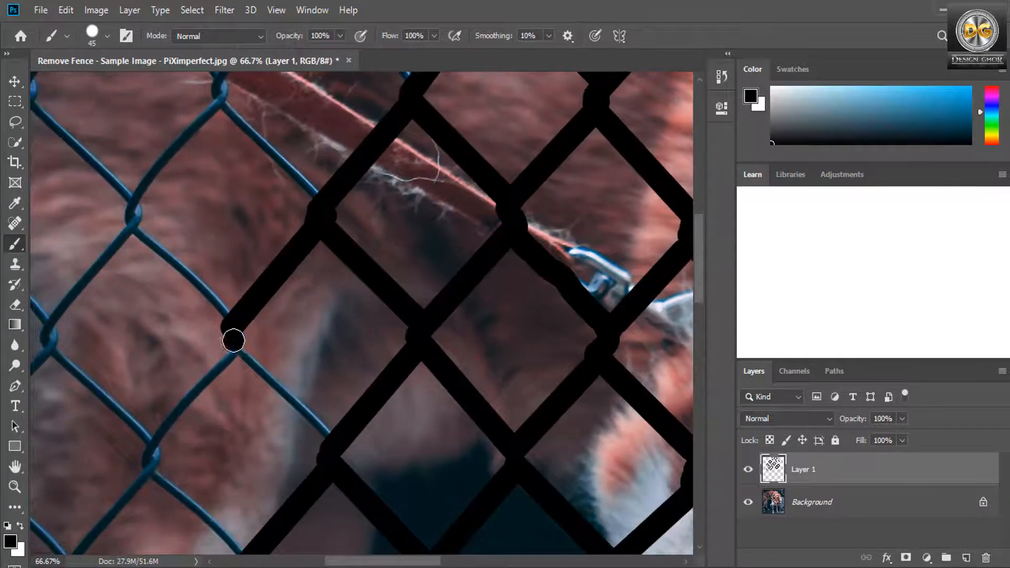
pyautogui.moveTo(229, 336); pyautogui.dragTo(234, 345)
pyautogui.keyDown('shift'); pyautogui.click(336, 444); pyautogui.keyUp('shift')
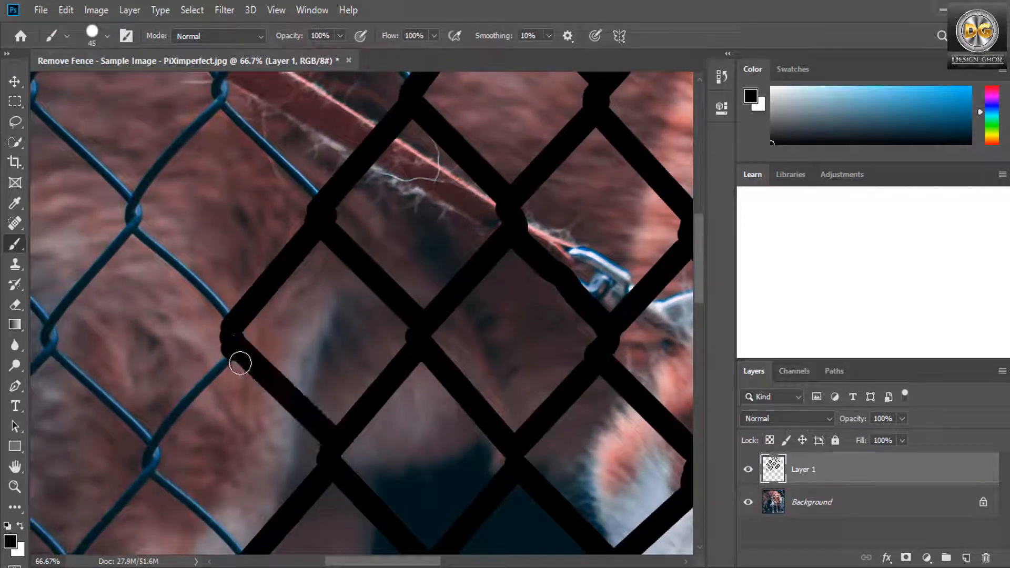
# Step: Cover both outer sides and the knots of the next diamond down, over the dog's leg, filling thin spots in the stroke
pyautogui.click(231, 354)
pyautogui.keyDown('shift'); pyautogui.click(151, 450); pyautogui.keyUp('shift')
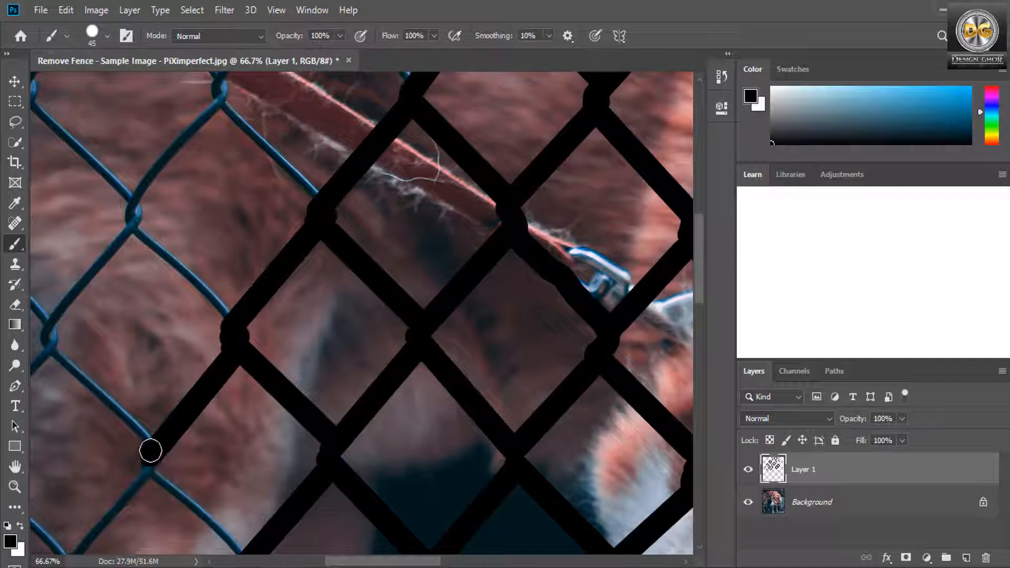
pyautogui.keyDown('shift'); pyautogui.click(230, 351); pyautogui.keyUp('shift')
pyautogui.click(147, 463)
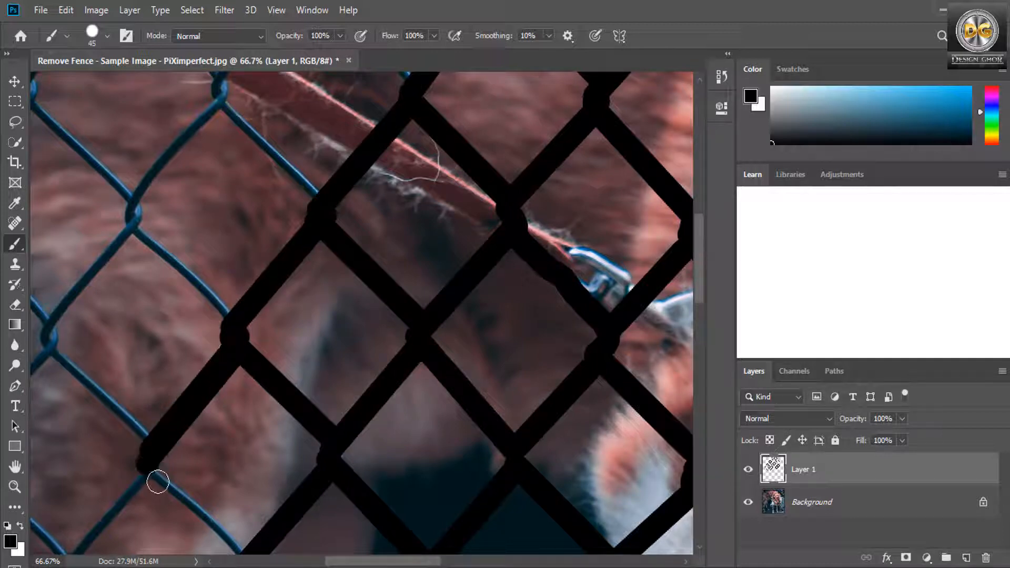
pyautogui.scroll(-1, 189, 460)
pyautogui.keyDown('shift'); pyautogui.click(227, 535); pyautogui.keyUp('shift')
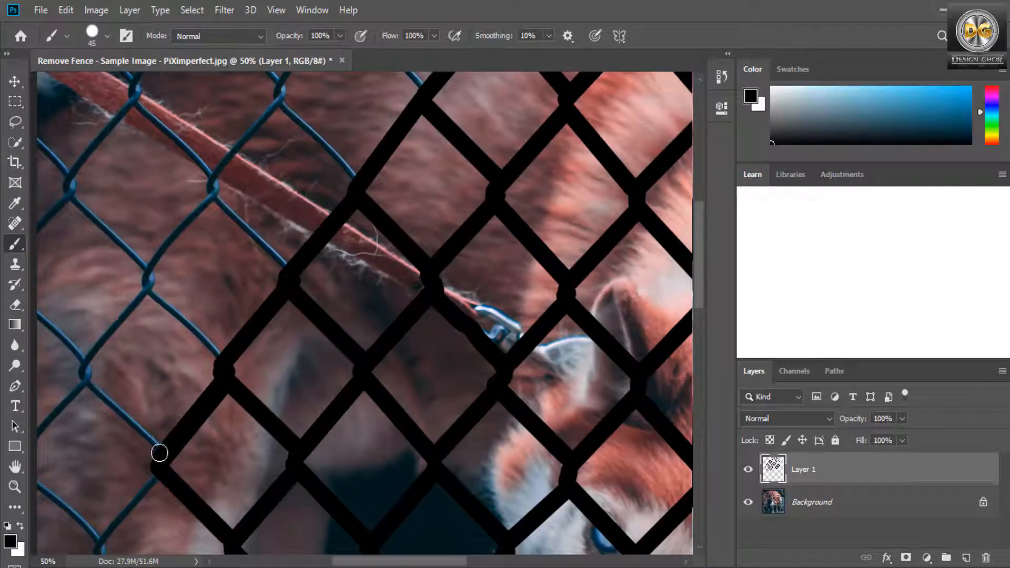
# Step: Paint over the outer sides of the two neighbouring diamonds on the dog's hindquarters, working up to the leash
pyautogui.keyDown('shift'); pyautogui.click(82, 372); pyautogui.keyUp('shift')
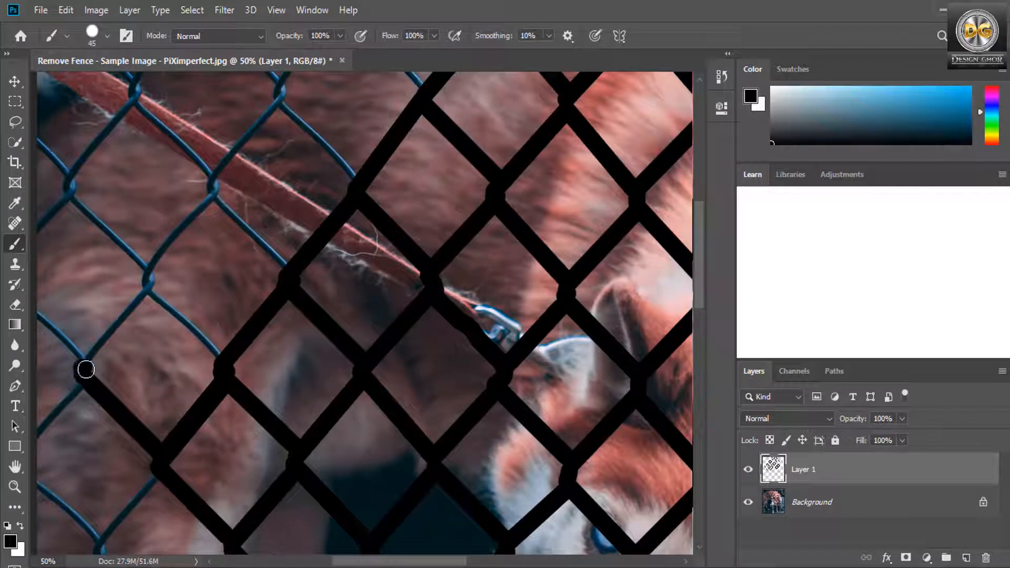
pyautogui.keyDown('shift'); pyautogui.click(146, 284); pyautogui.keyUp('shift')
pyautogui.keyDown('shift'); pyautogui.click(223, 358); pyautogui.keyUp('shift')
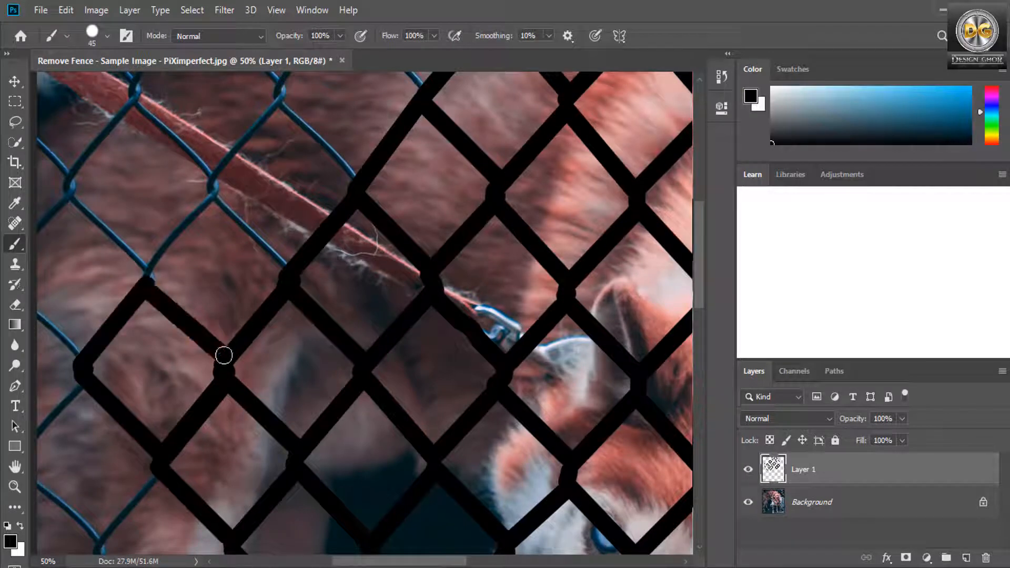
pyautogui.click(288, 268)
pyautogui.keyDown('shift'); pyautogui.click(209, 189); pyautogui.keyUp('shift')
pyautogui.keyDown('shift'); pyautogui.click(149, 275); pyautogui.keyUp('shift')
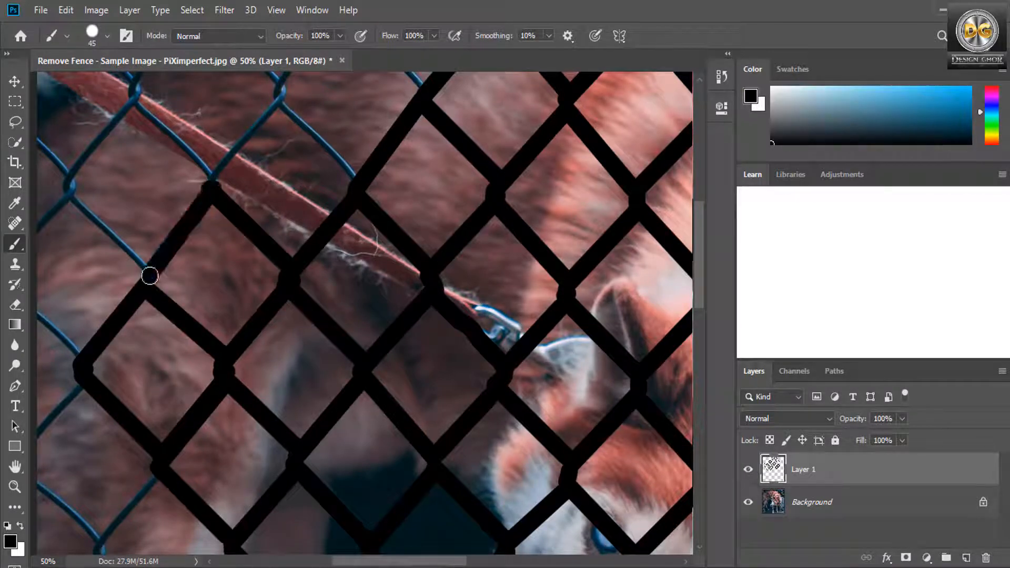
# Step: Cover the uncovered wires of the diamond over the hindquarters crossing the leash and the adjoining diamond above the leash
pyautogui.keyDown('shift'); pyautogui.click(67, 191); pyautogui.keyUp('shift')
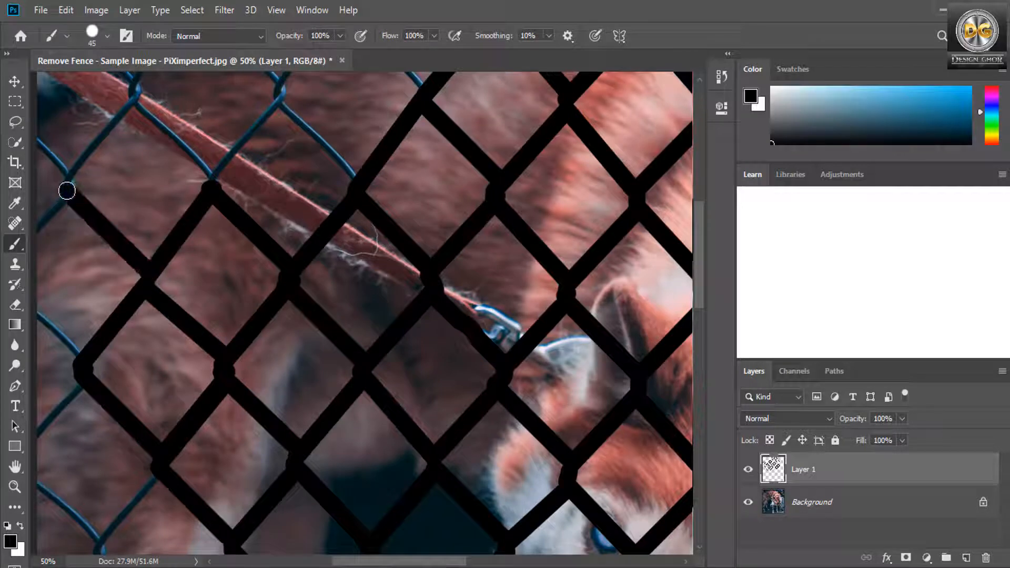
pyautogui.keyDown('shift'); pyautogui.click(133, 96); pyautogui.keyUp('shift')
pyautogui.keyDown('shift'); pyautogui.click(213, 177); pyautogui.keyUp('shift')
pyautogui.keyDown('shift'); pyautogui.click(278, 94); pyautogui.keyUp('shift')
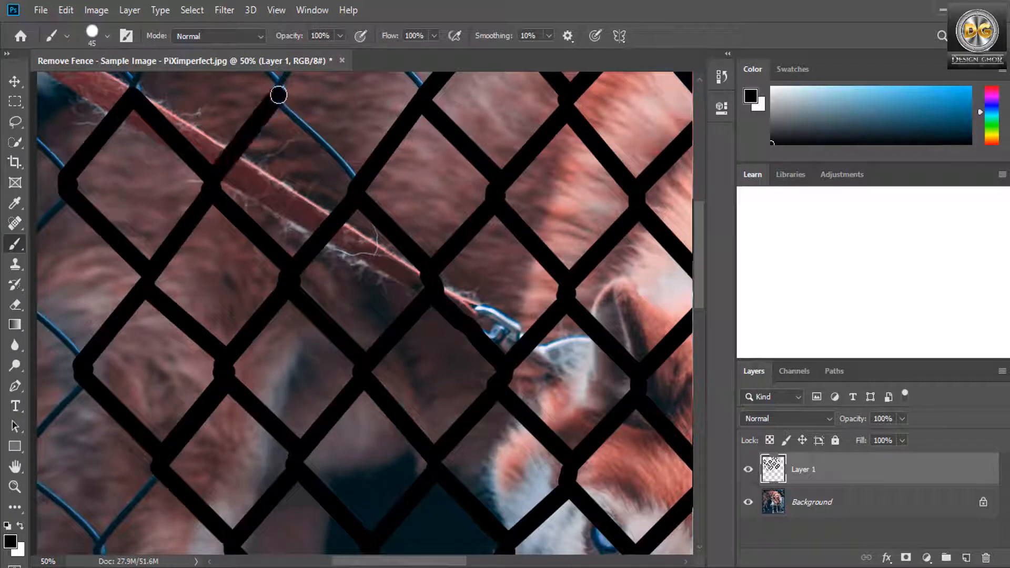
pyautogui.keyDown('shift'); pyautogui.click(358, 179); pyautogui.keyUp('shift')
# Step: Paint over the short wire from the photo's upper edge to the mid-back knot and both upper sides of the neighbouring back diamond
pyautogui.moveTo(264, 127)
pyautogui.mouseDown()
pyautogui.moveTo(284, 273)
pyautogui.moveTo(232, 370)
pyautogui.mouseUp()
pyautogui.click(426, 199)
pyautogui.keyDown('shift'); pyautogui.click(459, 238); pyautogui.keyUp('shift')
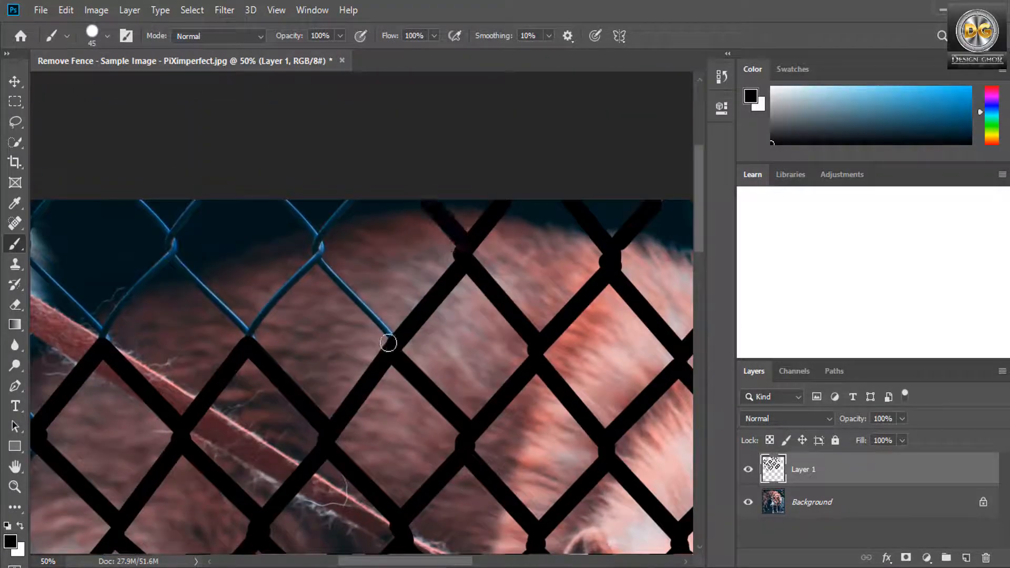
pyautogui.keyDown('shift'); pyautogui.click(322, 259); pyautogui.keyUp('shift')
pyautogui.keyDown('shift'); pyautogui.click(247, 340); pyautogui.keyUp('shift')
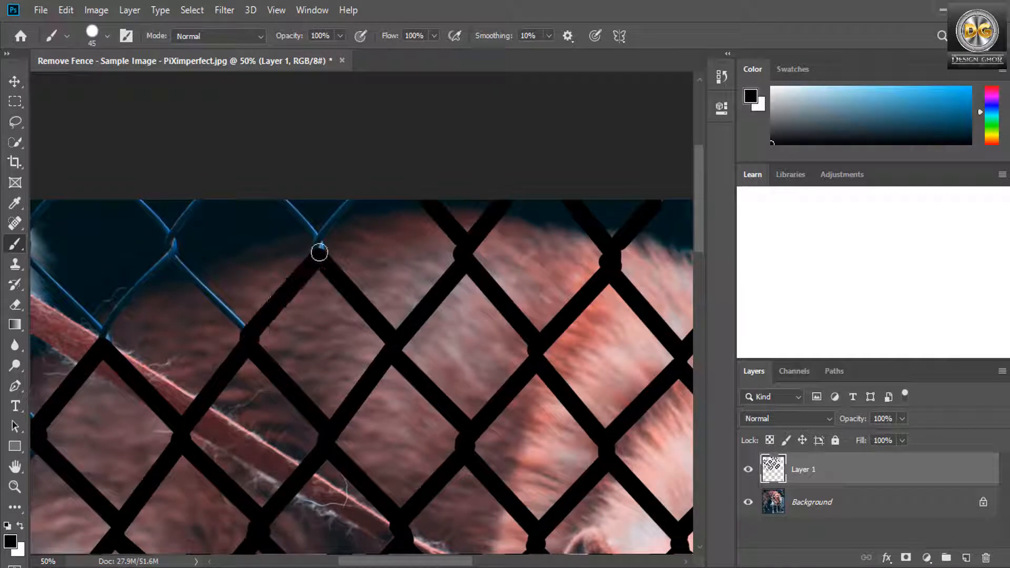
# Step: Paint over both short wires from the photo's upper edge to the next back knot, plus the neighbouring knot and its wires toward the back
pyautogui.click(318, 247)
pyautogui.keyDown('shift'); pyautogui.click(350, 201); pyautogui.keyUp('shift')
pyautogui.click(316, 238)
pyautogui.keyDown('shift'); pyautogui.click(282, 201); pyautogui.keyUp('shift')
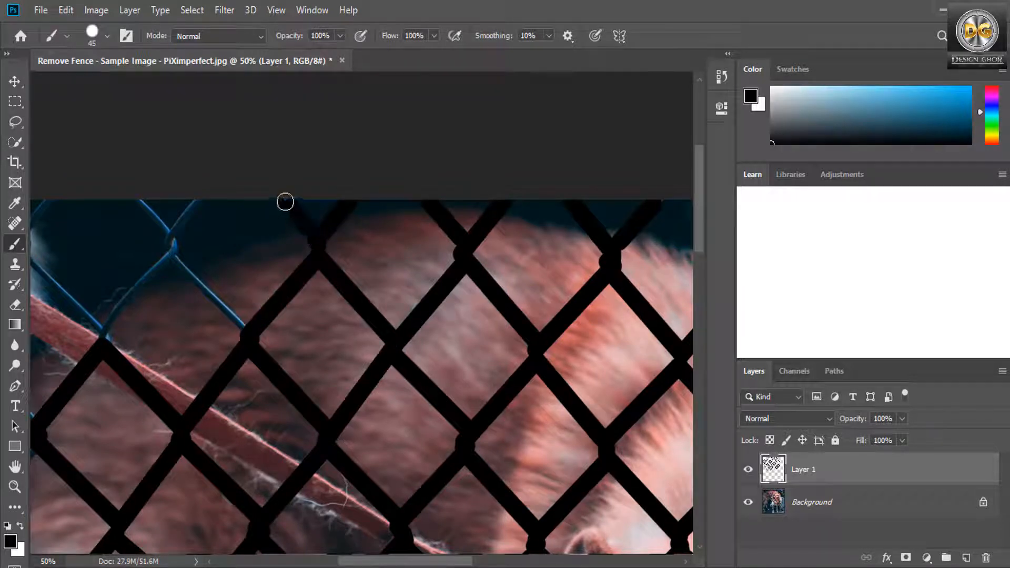
pyautogui.keyDown('shift'); pyautogui.click(169, 243); pyautogui.keyUp('shift')
pyautogui.click(168, 249)
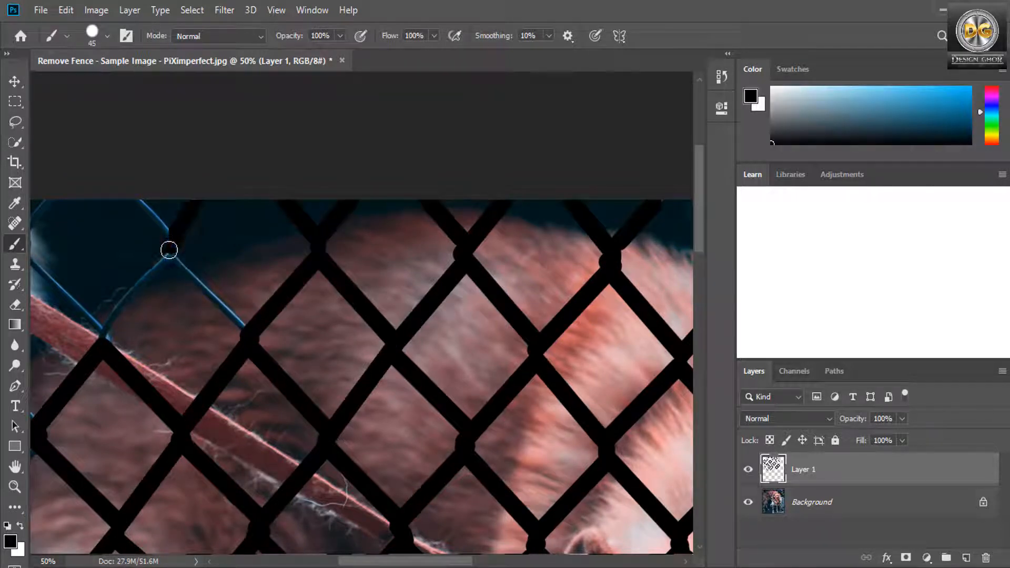
pyautogui.keyDown('shift'); pyautogui.click(245, 331); pyautogui.keyUp('shift')
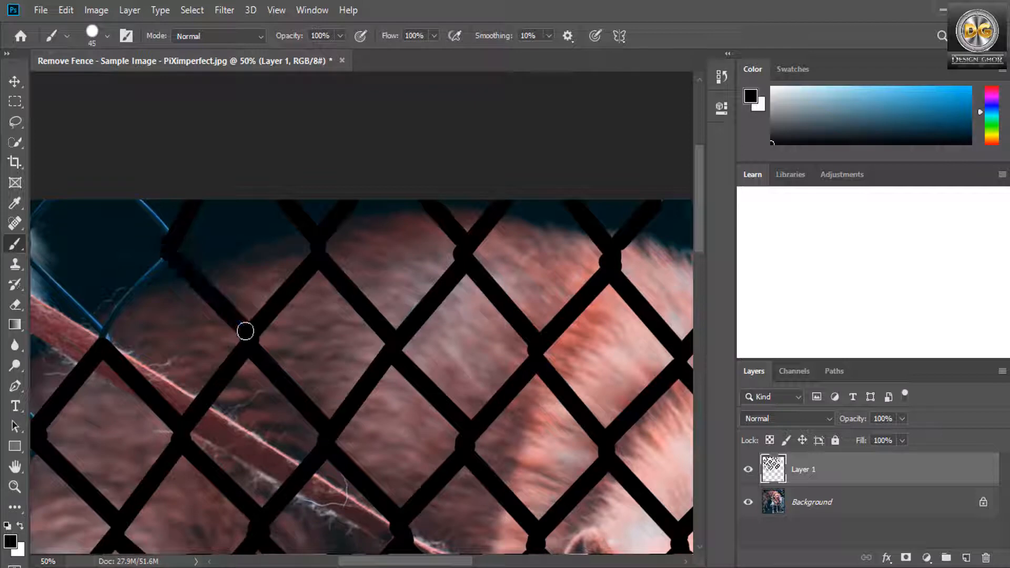
# Step: Cover the wire from the leash knot up to the knot near the photo's upper edge and its short remaining wire to the edge
pyautogui.click(172, 256)
pyautogui.keyDown('shift'); pyautogui.click(105, 336); pyautogui.keyUp('shift')
pyautogui.hotkey('ctrl', 'z')
pyautogui.click(103, 333)
pyautogui.keyDown('shift'); pyautogui.click(163, 257); pyautogui.keyUp('shift')
pyautogui.moveTo(176, 337); pyautogui.dragTo(341, 359)
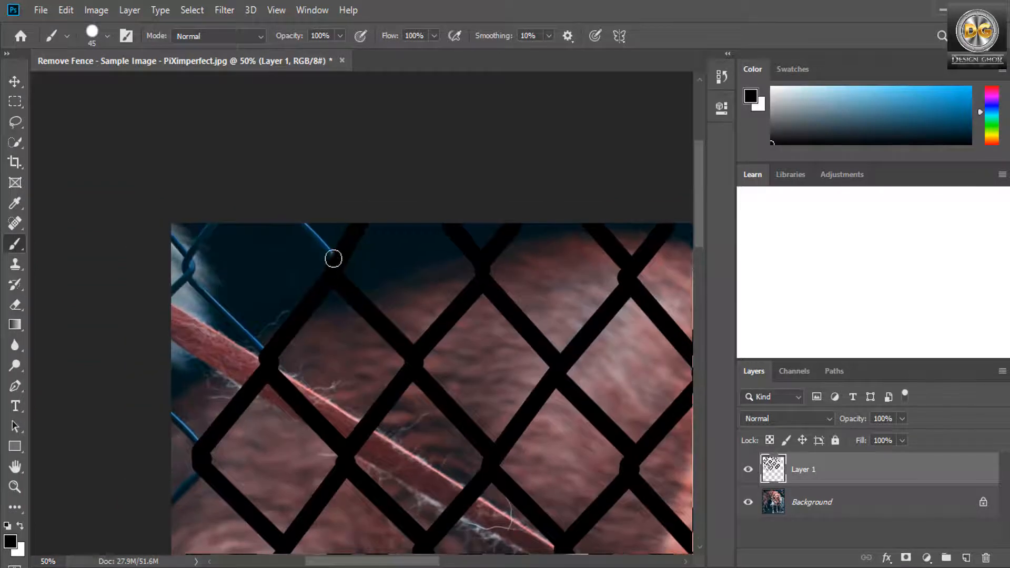
pyautogui.click(333, 257)
pyautogui.keyDown('shift'); pyautogui.click(303, 226); pyautogui.keyUp('shift')
# Step: Paint over the knot in the photo's upper-left corner, its short wires to the edges and the wire down to the leash
pyautogui.click(212, 224)
pyautogui.keyDown('shift'); pyautogui.click(185, 271); pyautogui.keyUp('shift')
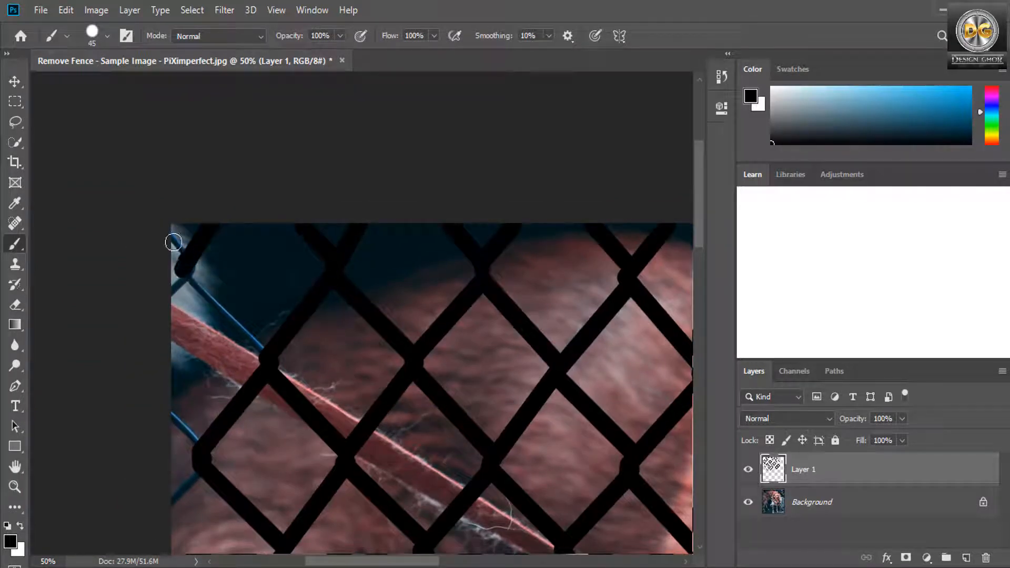
pyautogui.keyDown('shift'); pyautogui.click(173, 242); pyautogui.keyUp('shift')
pyautogui.click(188, 271)
pyautogui.keyDown('shift'); pyautogui.click(169, 292); pyautogui.keyUp('shift')
pyautogui.click(188, 273)
pyautogui.keyDown('shift'); pyautogui.click(262, 349); pyautogui.keyUp('shift')
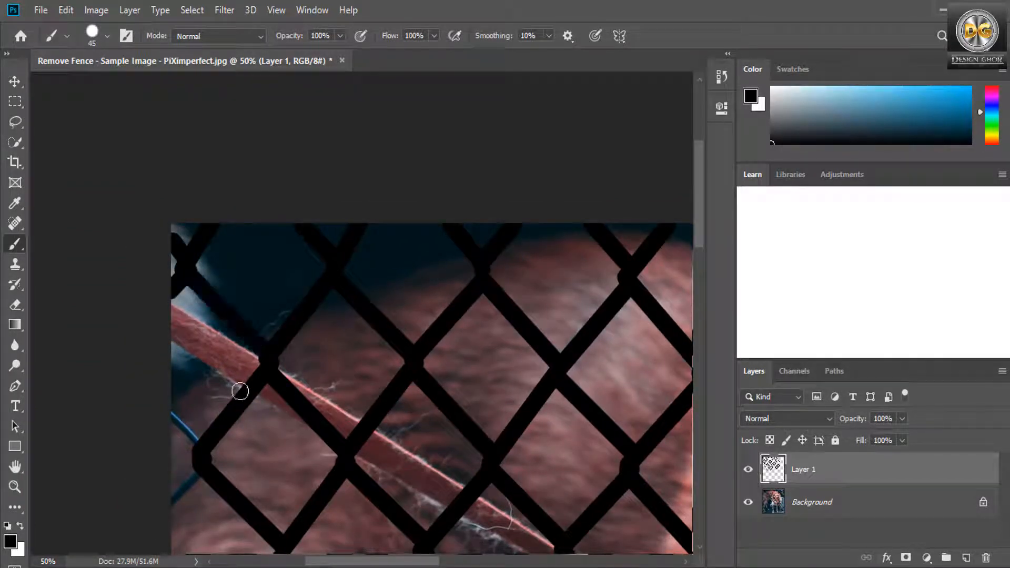
# Step: Cover the short wires joining the photo's left edge to the two outermost knots on the hindquarters below the leash
pyautogui.click(204, 448)
pyautogui.keyDown('shift'); pyautogui.click(173, 420); pyautogui.keyUp('shift')
pyautogui.moveTo(239, 427); pyautogui.dragTo(261, 175)
pyautogui.click(222, 221)
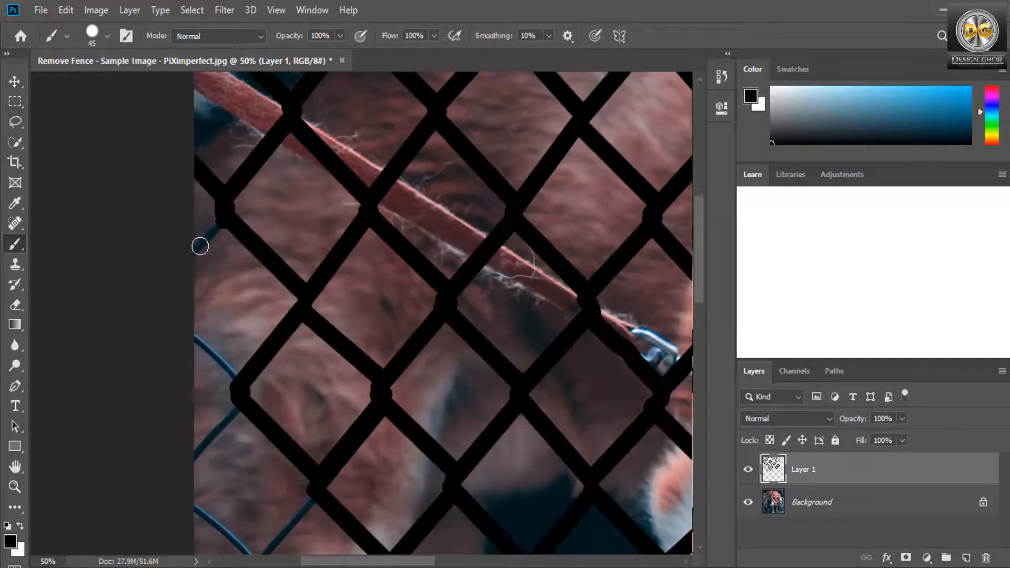
pyautogui.keyDown('shift'); pyautogui.click(200, 247); pyautogui.keyUp('shift')
pyautogui.click(191, 336)
pyautogui.keyDown('shift'); pyautogui.click(238, 390); pyautogui.keyUp('shift')
pyautogui.keyDown('shift'); pyautogui.click(197, 456); pyautogui.keyUp('shift')
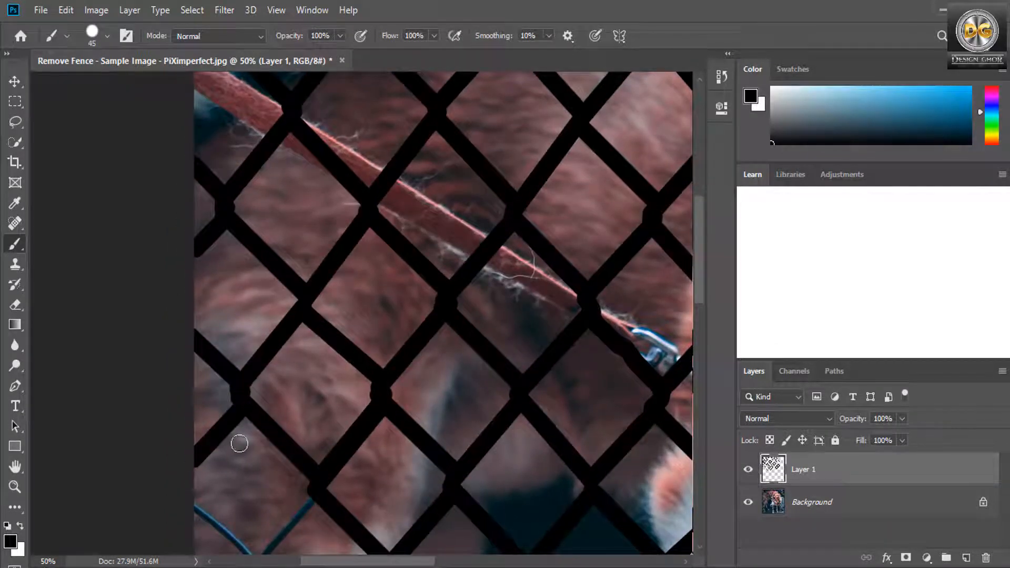
# Step: Paint over the next outermost knot on the thigh, its wire to the neighbouring diamond and both wires to the photo's left edge
pyautogui.moveTo(237, 442); pyautogui.dragTo(228, 228)
pyautogui.keyDown('shift'); pyautogui.click(240, 361); pyautogui.keyUp('shift')
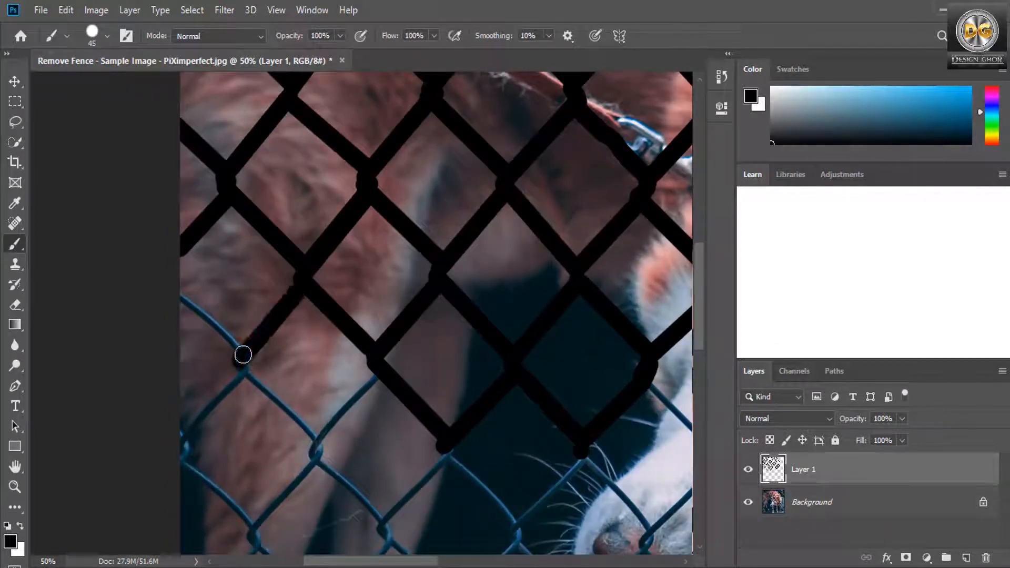
pyautogui.click(241, 355)
pyautogui.keyDown('shift'); pyautogui.click(185, 299); pyautogui.keyUp('shift')
pyautogui.click(243, 368)
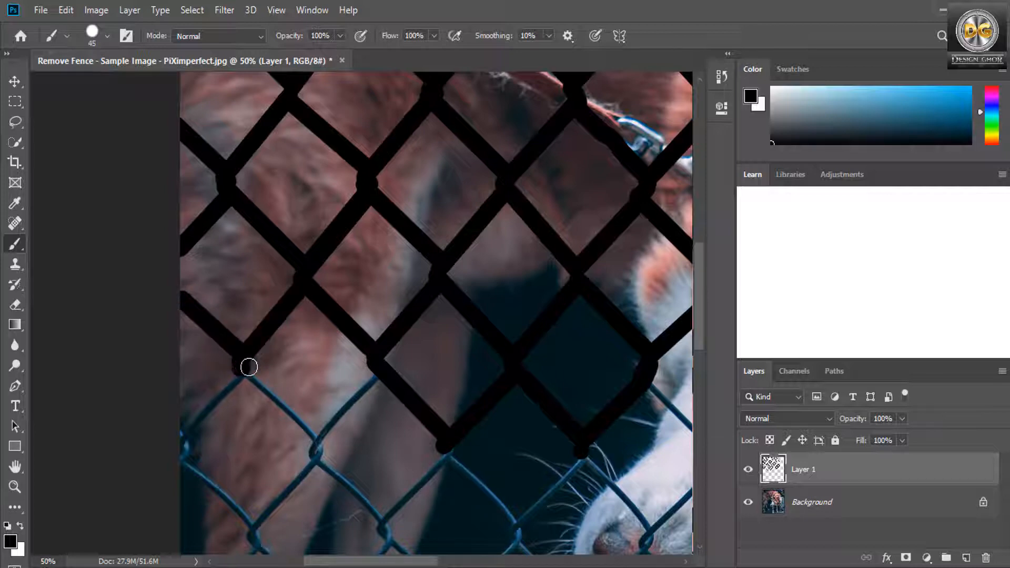
pyautogui.keyDown('shift'); pyautogui.click(183, 446); pyautogui.keyUp('shift')
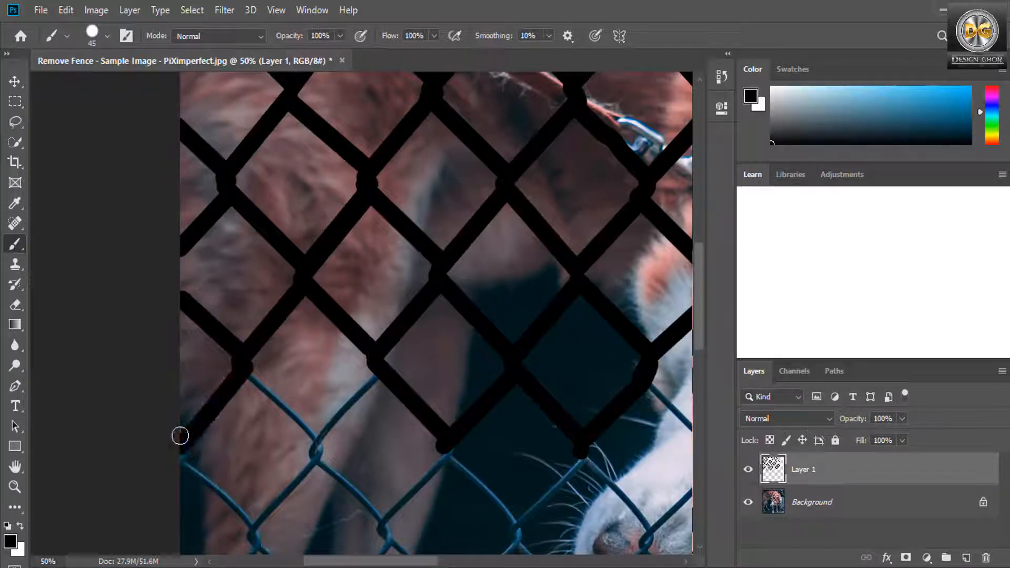
# Step: Cover both lower sides and the uncovered upper side of the diamond over the first hind leg below that knot
pyautogui.click(184, 462)
pyautogui.keyDown('shift'); pyautogui.click(254, 529); pyautogui.keyUp('shift')
pyautogui.keyDown('shift'); pyautogui.click(319, 444); pyautogui.keyUp('shift')
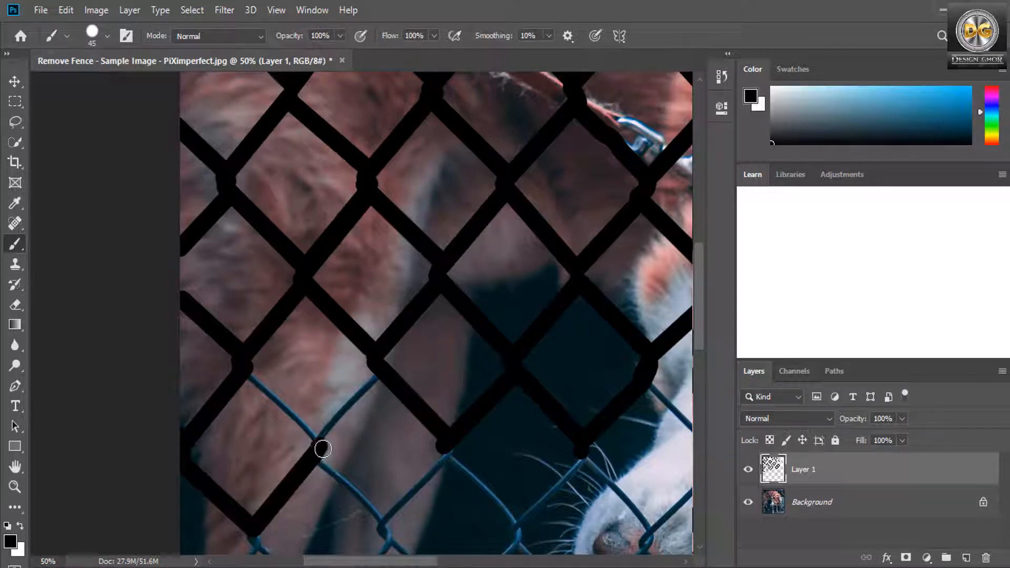
pyautogui.keyDown('shift'); pyautogui.click(245, 375); pyautogui.keyUp('shift')
# Step: Paint over the uncovered sides of the neighbouring diamond reaching onto the second hind leg
pyautogui.click(318, 441)
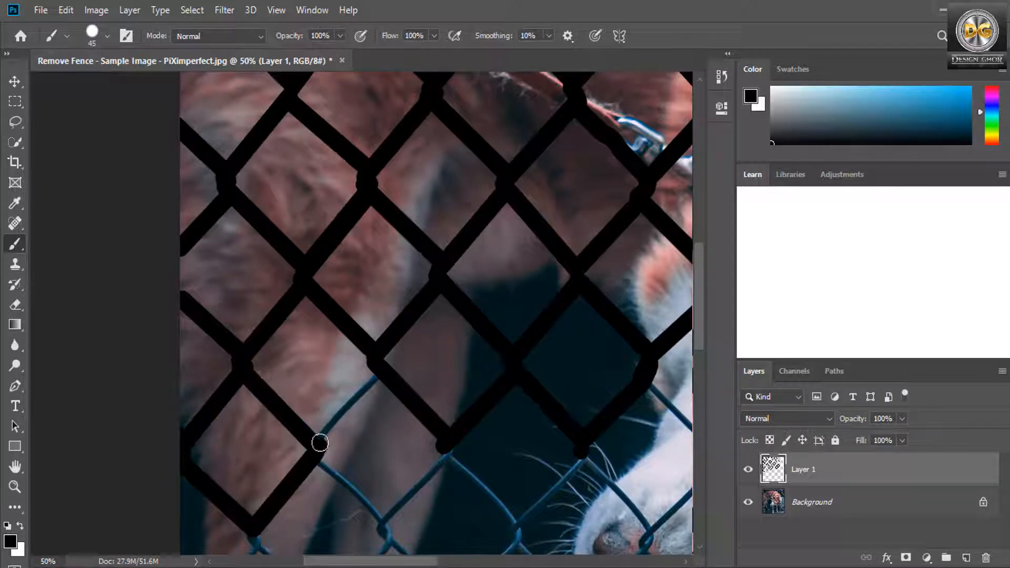
pyautogui.keyDown('shift'); pyautogui.click(374, 375); pyautogui.keyUp('shift')
pyautogui.keyDown('shift'); pyautogui.click(386, 525); pyautogui.keyUp('shift')
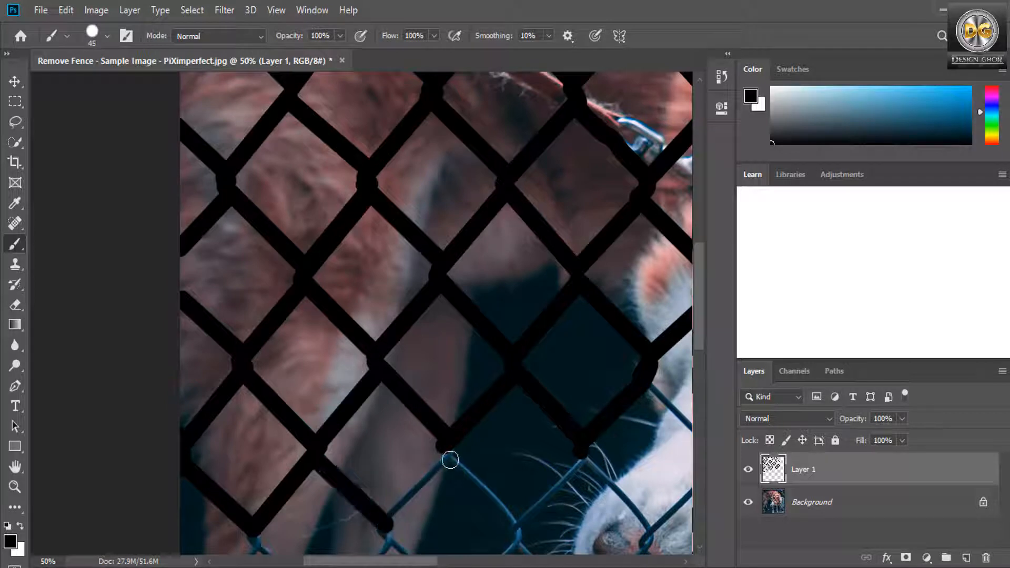
pyautogui.keyDown('shift'); pyautogui.click(447, 456); pyautogui.keyUp('shift')
# Step: Cover the wire from the first hind leg's lower knot to the photo's left edge, including the edge knot and its short wire ends
pyautogui.moveTo(433, 491); pyautogui.dragTo(463, 275)
pyautogui.click(294, 290)
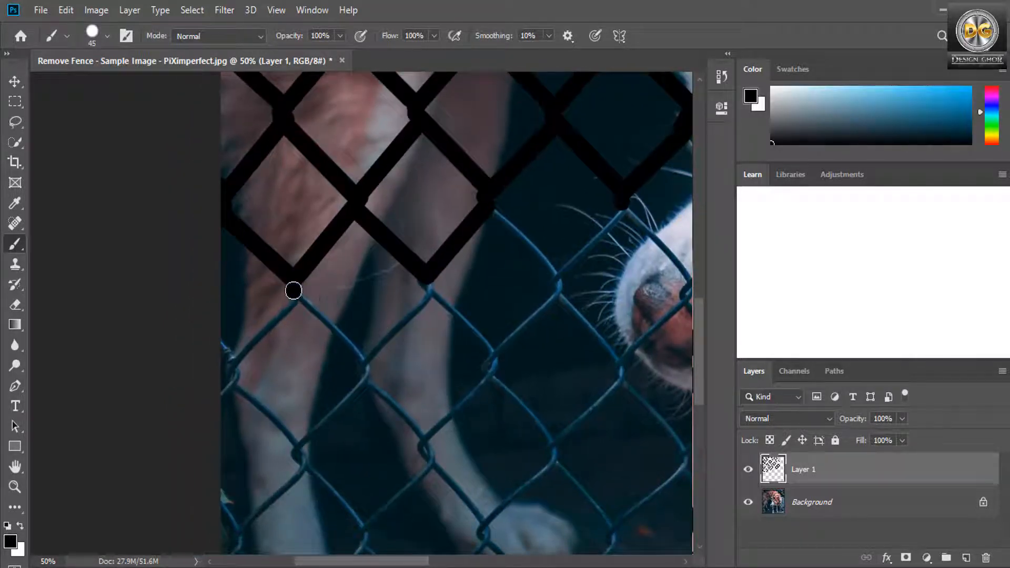
pyautogui.keyDown('shift'); pyautogui.click(230, 367); pyautogui.keyUp('shift')
pyautogui.keyDown('shift'); pyautogui.click(223, 352); pyautogui.keyUp('shift')
pyautogui.click(233, 372)
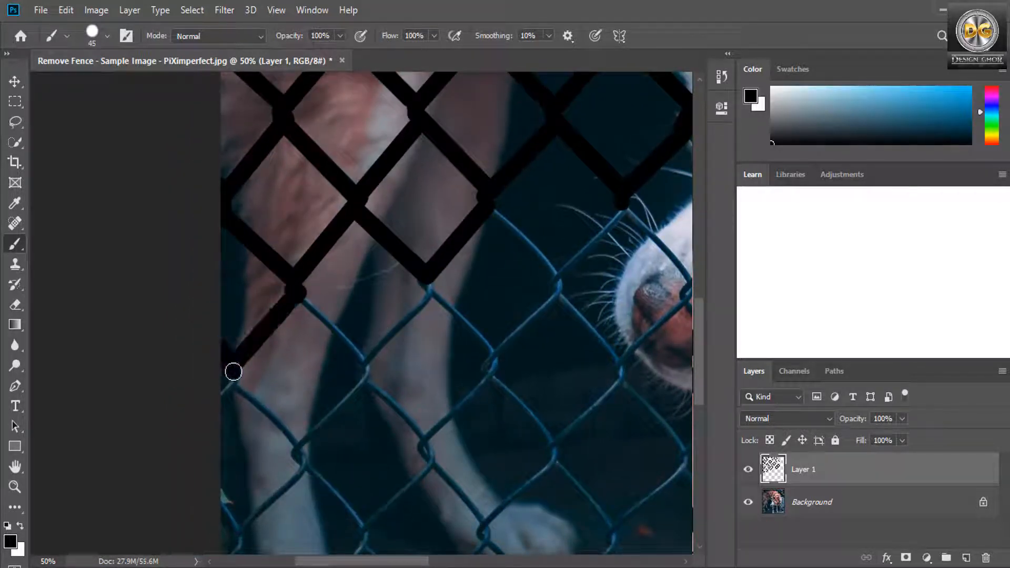
pyautogui.keyDown('shift'); pyautogui.click(220, 401); pyautogui.keyUp('shift')
# Step: Paint over the remaining three sides of the diamond across the first hind leg's lower part
pyautogui.click(233, 385)
pyautogui.keyDown('shift'); pyautogui.click(298, 448); pyautogui.keyUp('shift')
pyautogui.keyDown('shift'); pyautogui.click(371, 369); pyautogui.keyUp('shift')
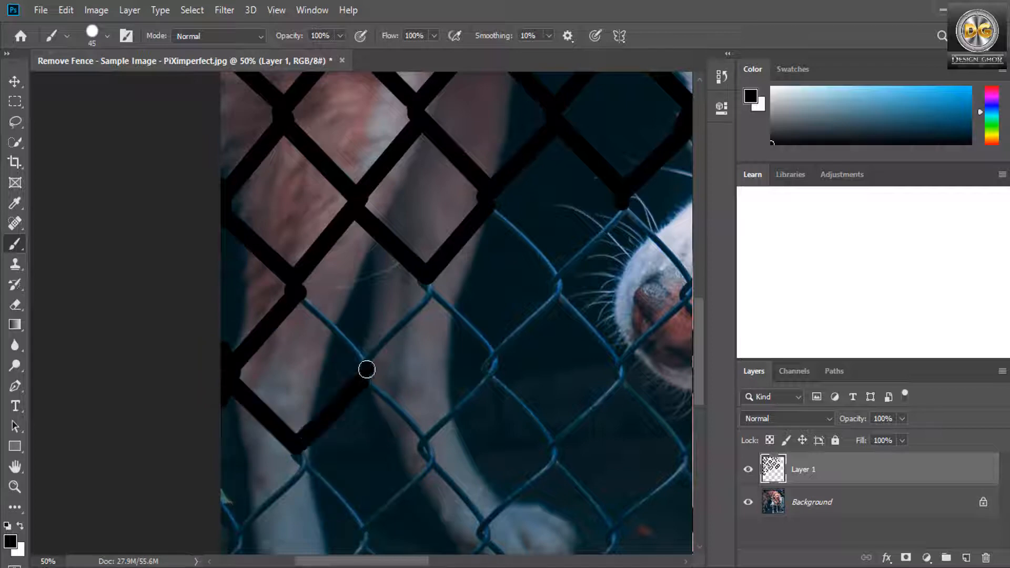
pyautogui.keyDown('shift'); pyautogui.click(298, 298); pyautogui.keyUp('shift')
# Step: Cover all four sides and the outer knot of the diamond around the second hind leg's lower part
pyautogui.click(368, 368)
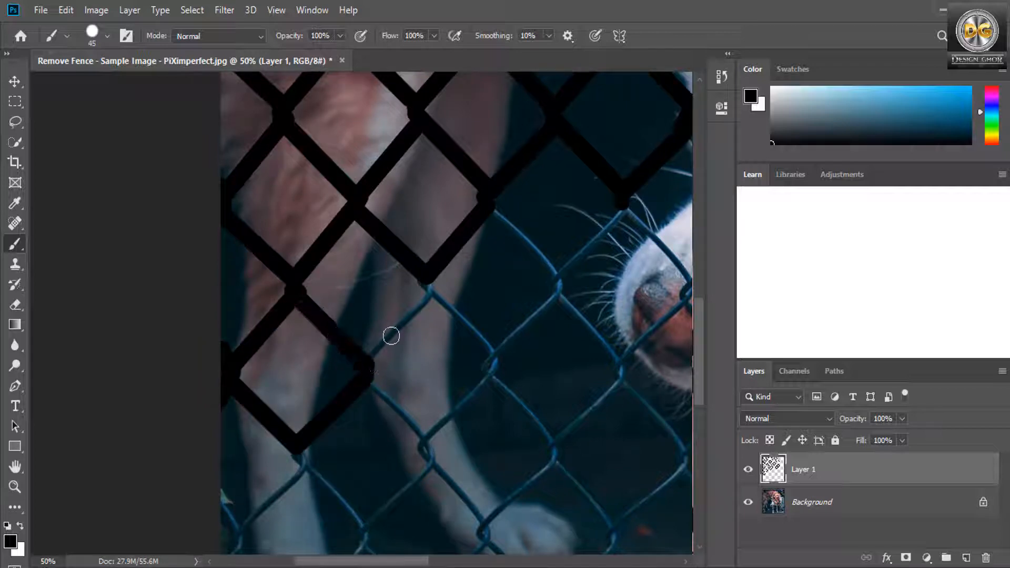
pyautogui.keyDown('shift'); pyautogui.click(427, 286); pyautogui.keyUp('shift')
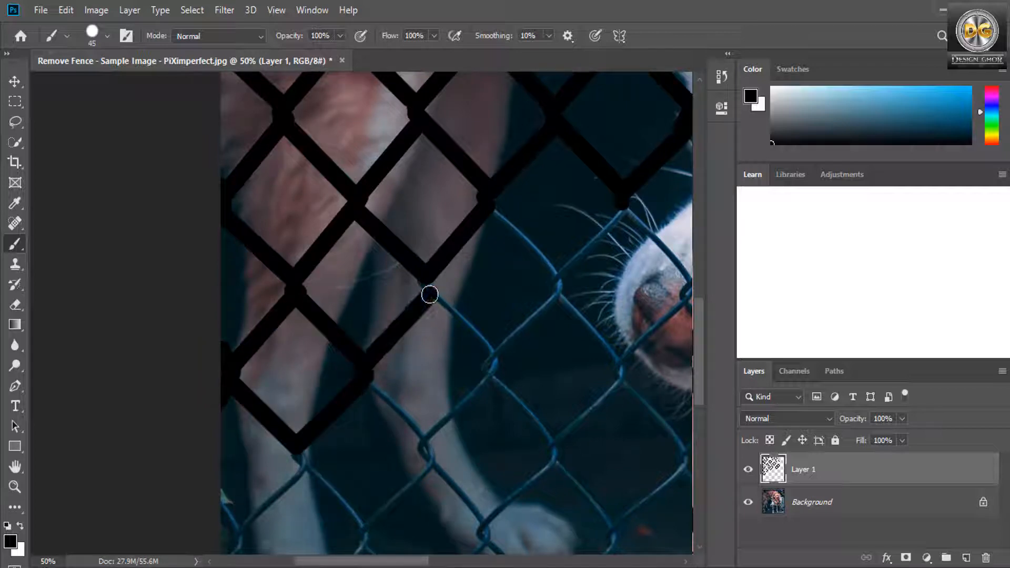
pyautogui.keyDown('shift'); pyautogui.click(491, 353); pyautogui.keyUp('shift')
pyautogui.click(493, 363)
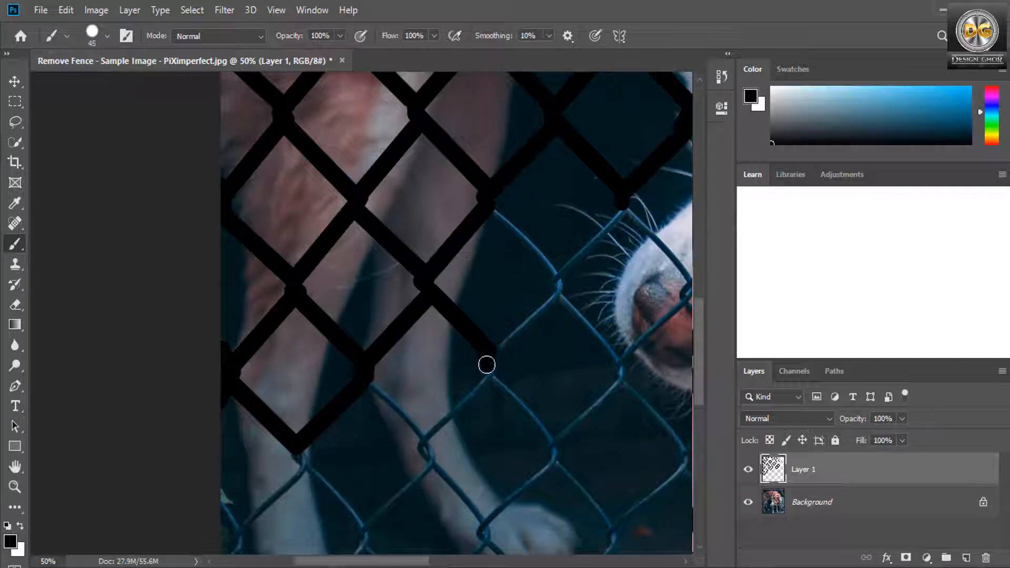
pyautogui.keyDown('shift'); pyautogui.click(421, 444); pyautogui.keyUp('shift')
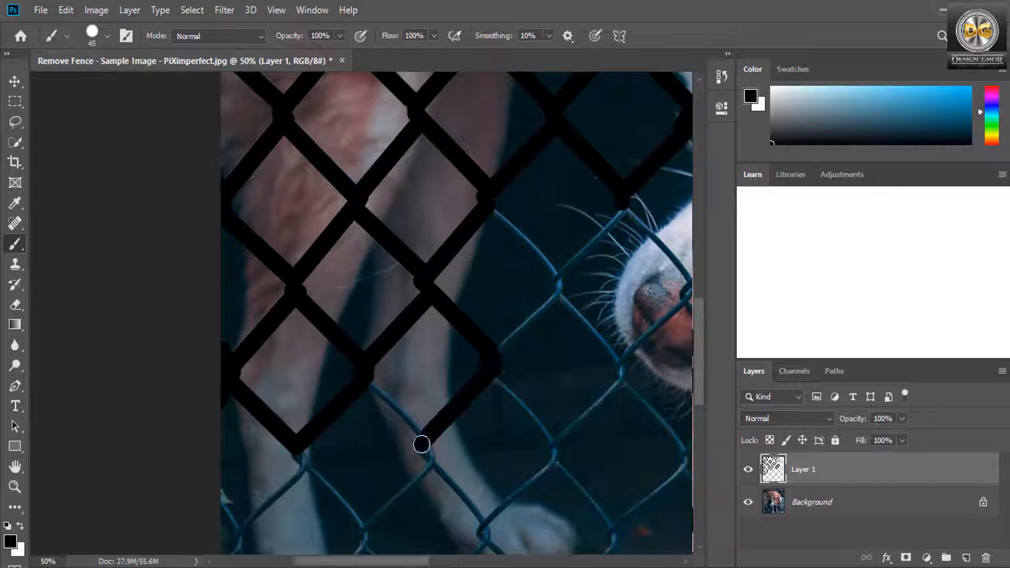
pyautogui.keyDown('shift'); pyautogui.click(370, 386); pyautogui.keyUp('shift')
pyautogui.hotkey('ctrl', 'z')
pyautogui.keyDown('shift'); pyautogui.click(422, 444); pyautogui.keyUp('shift')
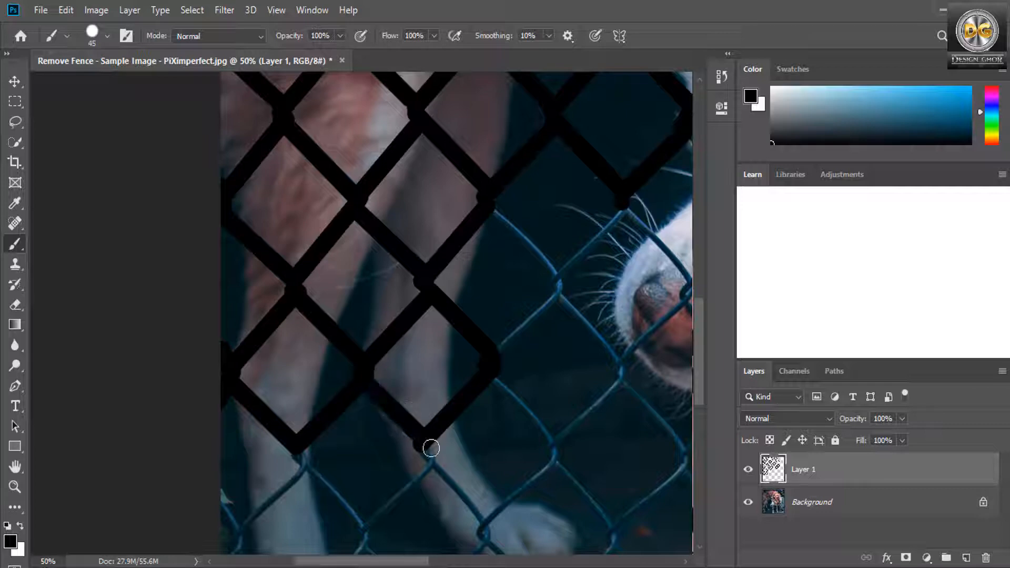
# Step: Paint over the lower sides of the diamond between the two hind legs, its knots and the wire running to the photo's left edge
pyautogui.keyDown('shift'); pyautogui.click(434, 462); pyautogui.keyUp('shift')
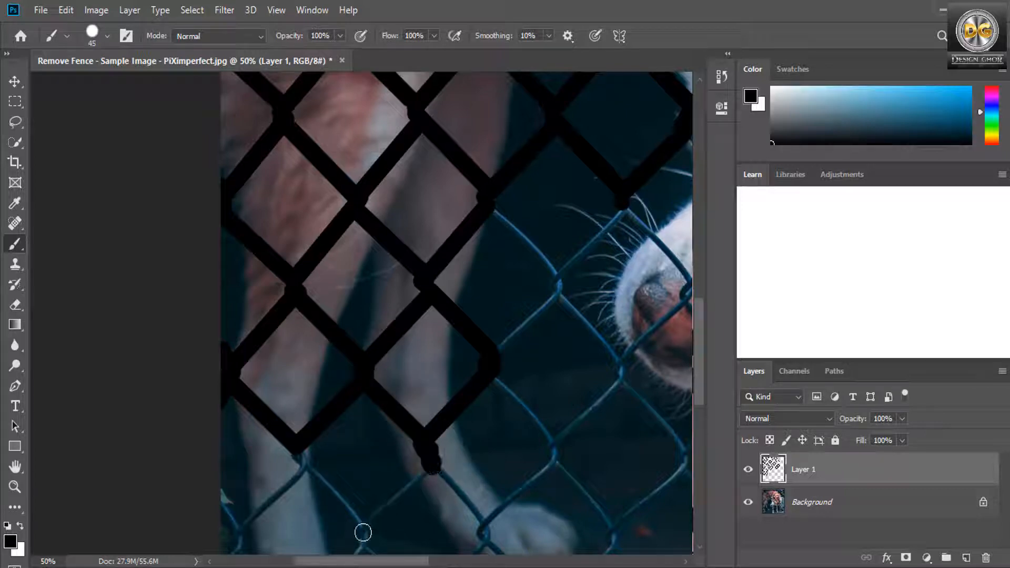
pyautogui.keyDown('shift'); pyautogui.click(361, 532); pyautogui.keyUp('shift')
pyautogui.keyDown('shift'); pyautogui.click(297, 459); pyautogui.keyUp('shift')
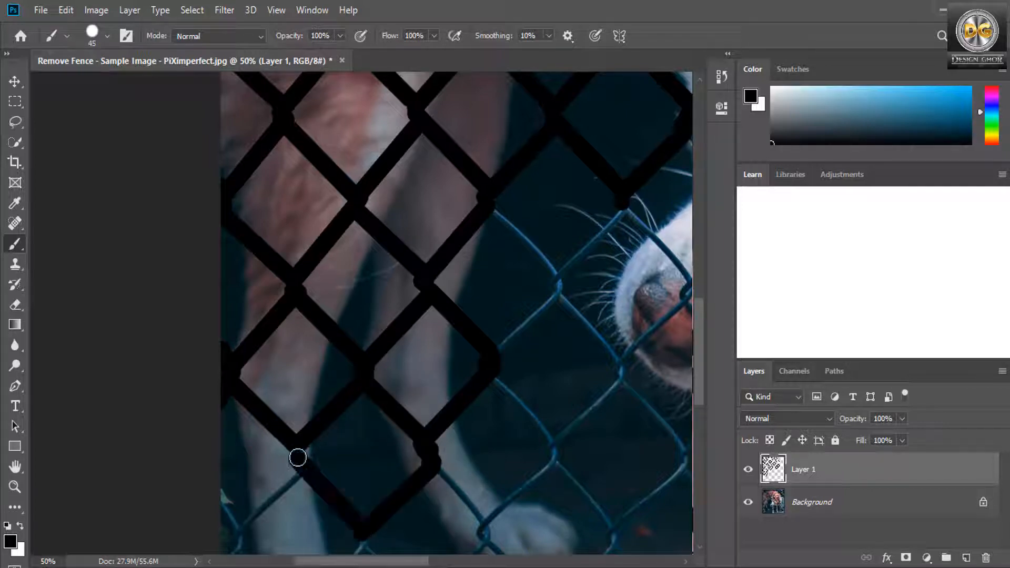
pyautogui.keyDown('shift'); pyautogui.click(238, 530); pyautogui.keyUp('shift')
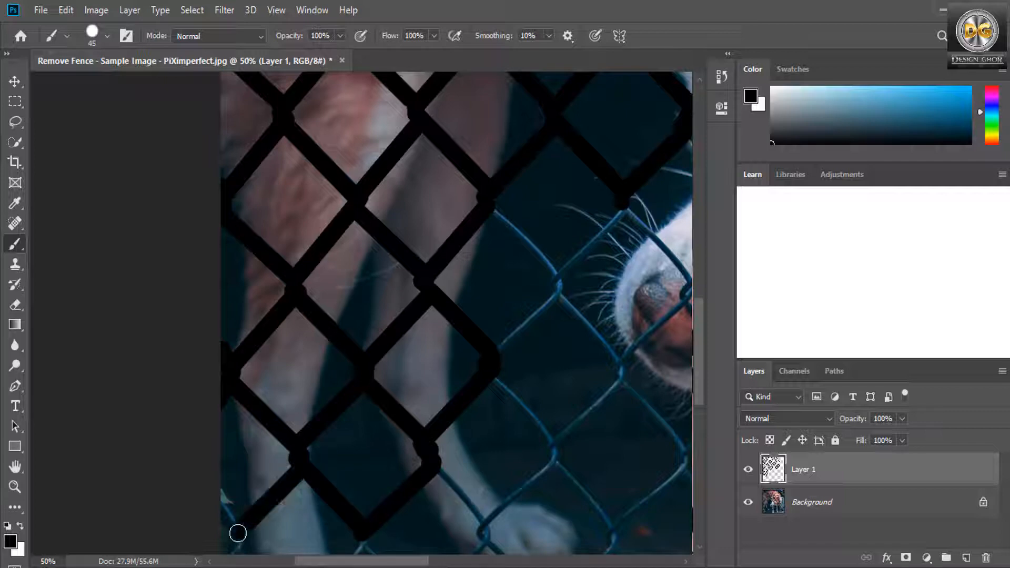
# Step: Cover the edge knot beside the first hind paw and the lower sides of the diamond above the paw
pyautogui.scroll(-3, 237, 370)
pyautogui.moveTo(238, 369)
pyautogui.mouseDown()
pyautogui.moveTo(221, 390)
pyautogui.moveTo(235, 379)
pyautogui.mouseUp()
pyautogui.keyDown('shift'); pyautogui.click(290, 439); pyautogui.keyUp('shift')
pyautogui.click(291, 444)
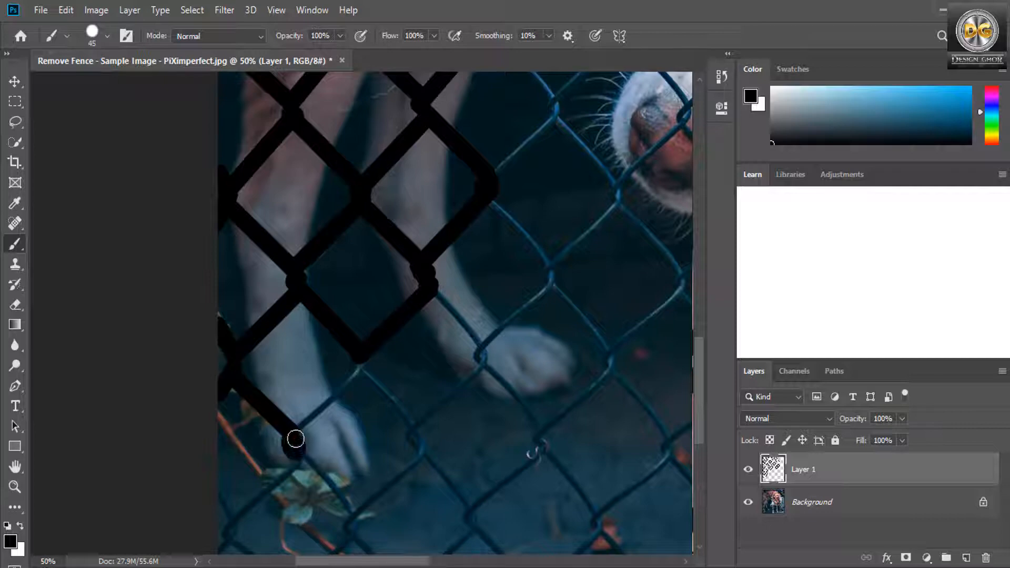
pyautogui.keyDown('shift'); pyautogui.click(359, 365); pyautogui.keyUp('shift')
# Step: Paint over the diamond beside the first hind paw and the wire from the paw knot down across the leaves
pyautogui.keyDown('shift'); pyautogui.click(415, 419); pyautogui.keyUp('shift')
pyautogui.keyDown('shift'); pyautogui.click(420, 451); pyautogui.keyUp('shift')
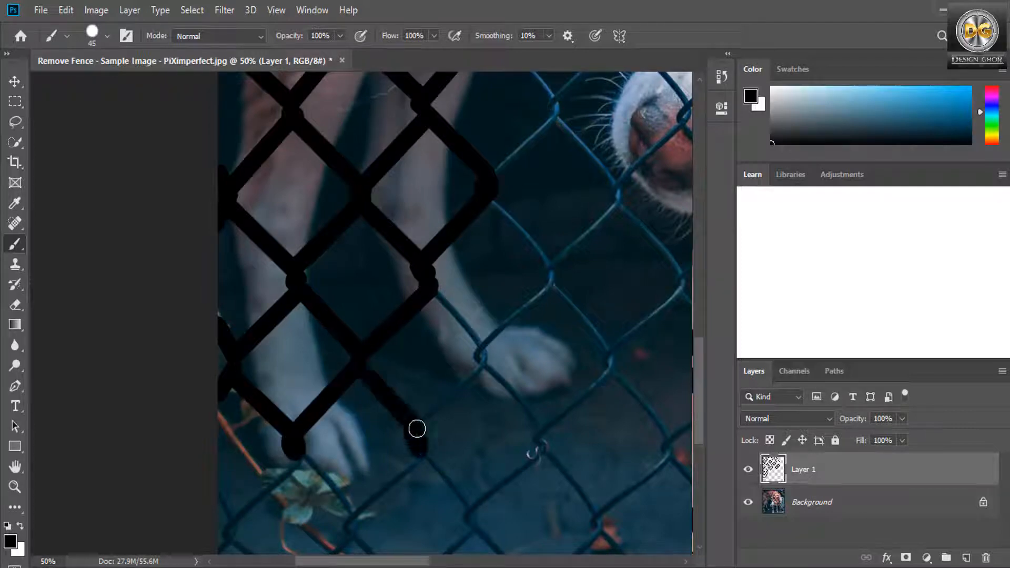
pyautogui.keyDown('shift'); pyautogui.click(351, 517); pyautogui.keyUp('shift')
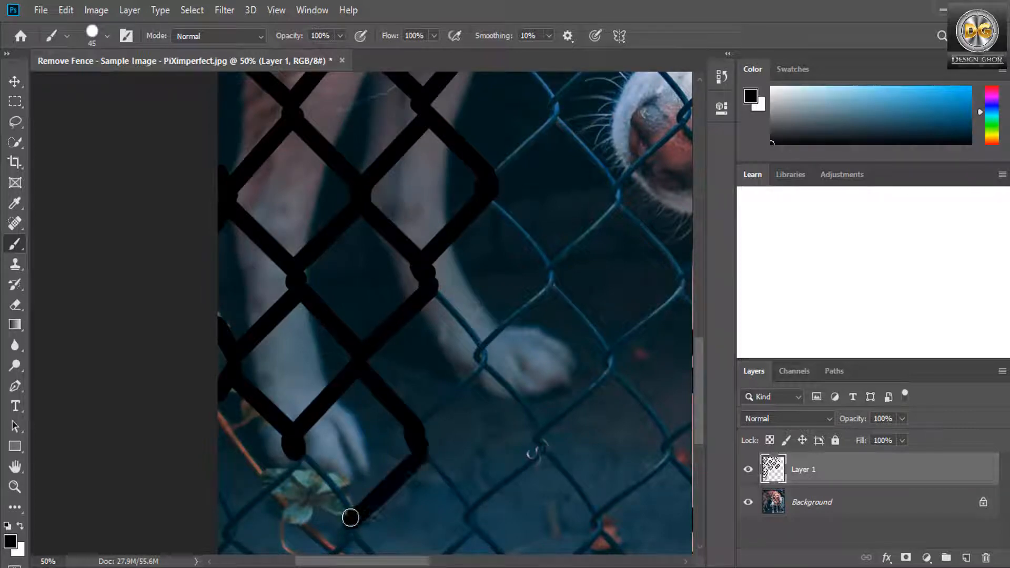
pyautogui.keyDown('shift'); pyautogui.click(296, 448); pyautogui.keyUp('shift')
pyautogui.keyDown('shift'); pyautogui.click(228, 531); pyautogui.keyUp('shift')
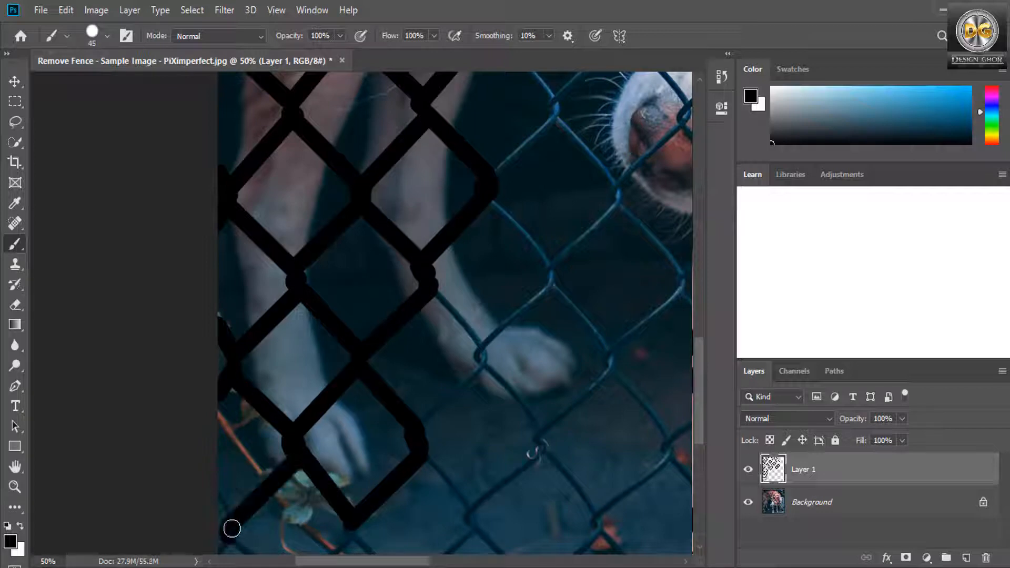
# Step: Cover the edge wires in the photo's lower-left corner and the sides of the first two diamonds along the lower edge
pyautogui.scroll(-3, 255, 469)
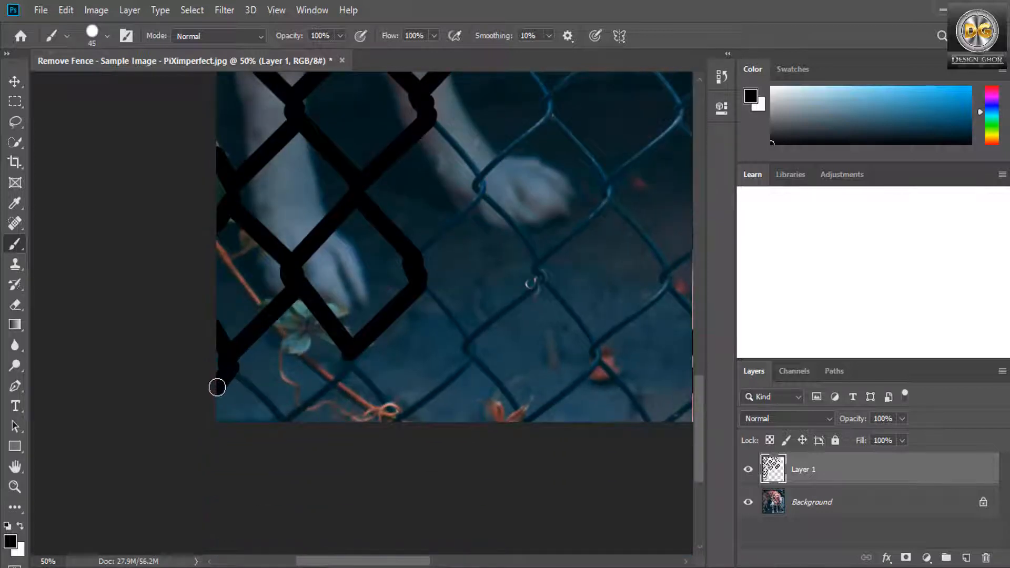
pyautogui.keyDown('shift'); pyautogui.click(284, 420); pyautogui.keyUp('shift')
pyautogui.keyDown('shift'); pyautogui.click(347, 359); pyautogui.keyUp('shift')
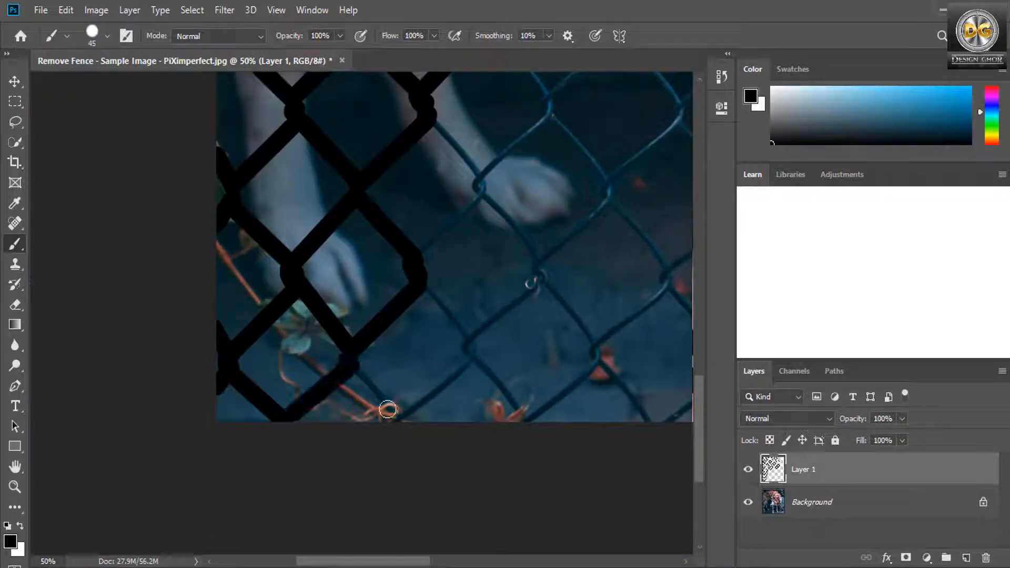
pyautogui.keyDown('shift'); pyautogui.click(402, 418); pyautogui.keyUp('shift')
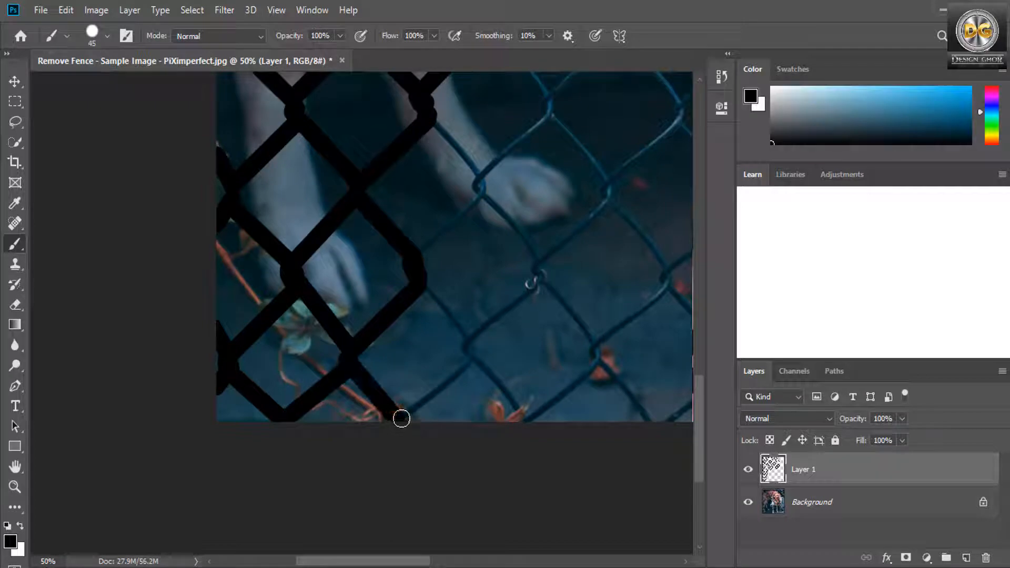
pyautogui.keyDown('shift'); pyautogui.click(469, 350); pyautogui.keyUp('shift')
pyautogui.keyDown('shift'); pyautogui.click(421, 284); pyautogui.keyUp('shift')
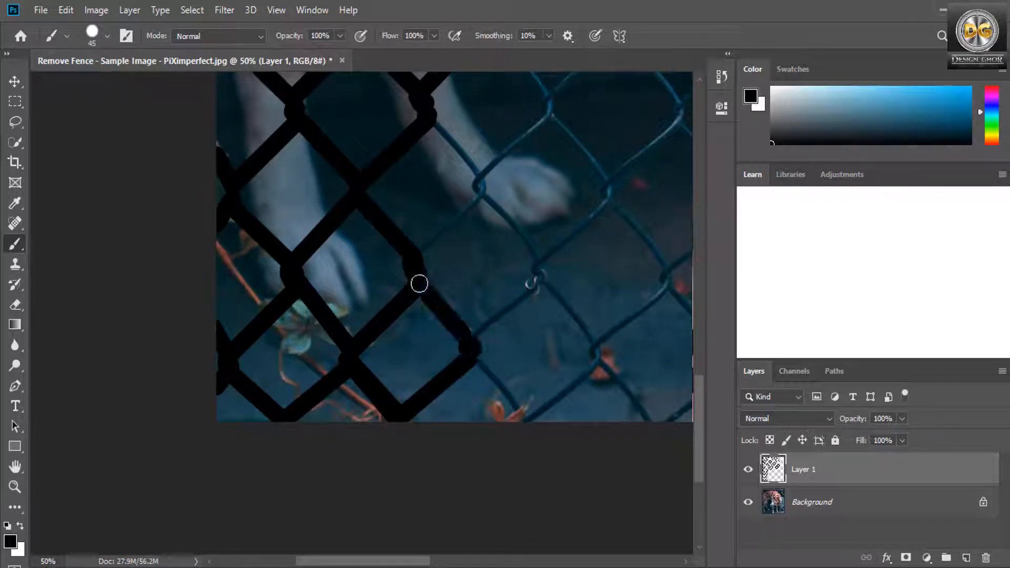
# Step: Paint over all four sides of the third diamond along the photo's lower edge, up to the fallen leaf
pyautogui.keyDown('shift'); pyautogui.click(541, 279); pyautogui.keyUp('shift')
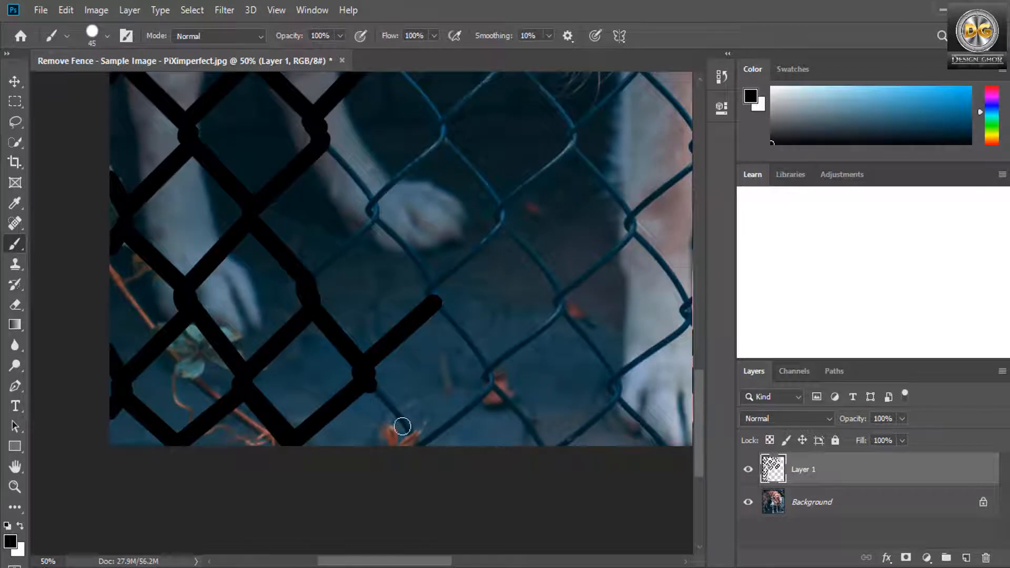
pyautogui.keyDown('shift'); pyautogui.click(415, 435); pyautogui.keyUp('shift')
pyautogui.keyDown('shift'); pyautogui.click(489, 374); pyautogui.keyUp('shift')
pyautogui.keyDown('shift'); pyautogui.click(428, 291); pyautogui.keyUp('shift')
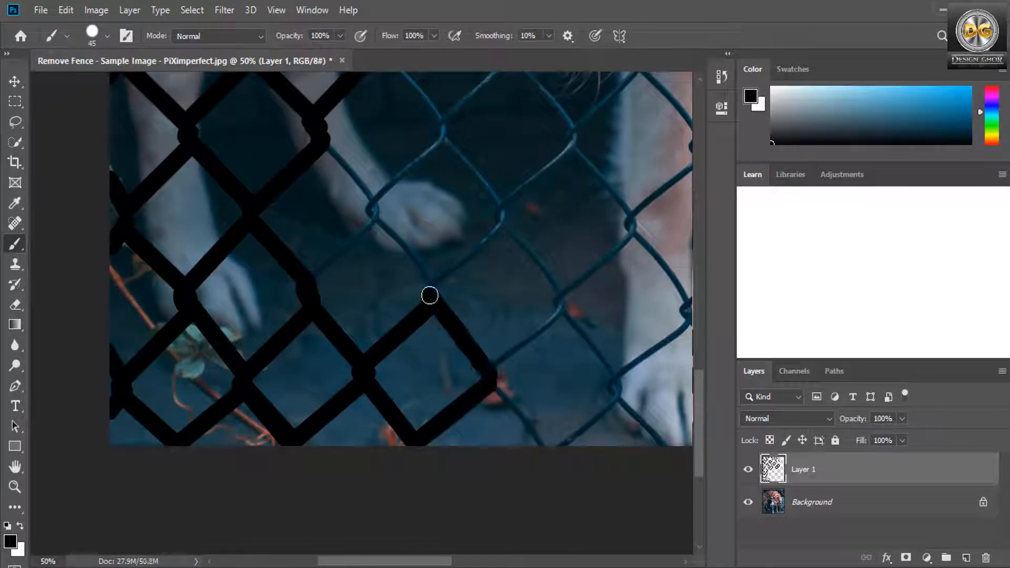
# Step: Paint over the wires crossing the dog's second hind leg and the four sides of the diamond around its paw
pyautogui.keyDown('shift'); pyautogui.click(371, 211); pyautogui.keyUp('shift')
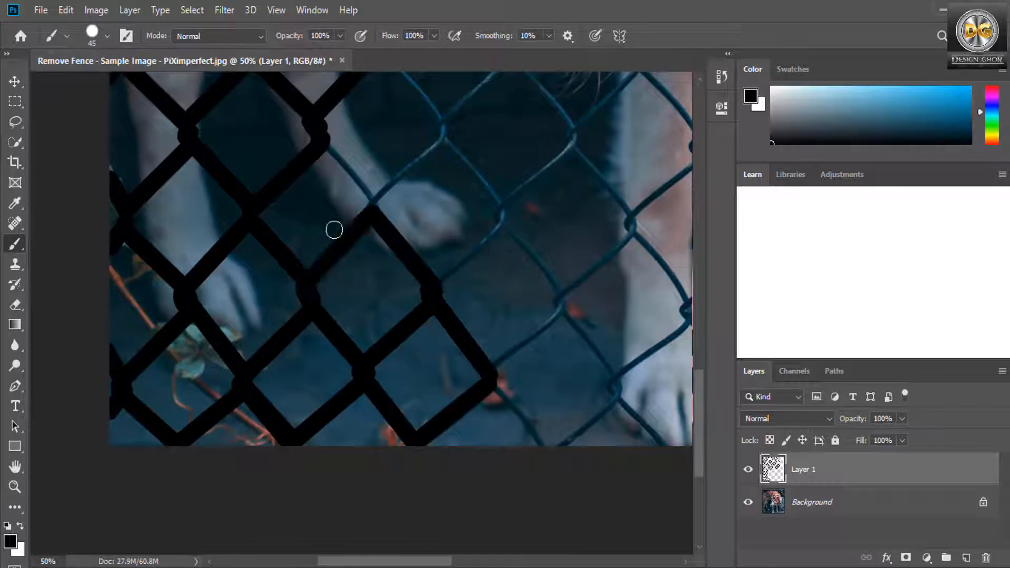
pyautogui.keyDown('shift'); pyautogui.click(322, 138); pyautogui.keyUp('shift')
pyautogui.click(376, 196)
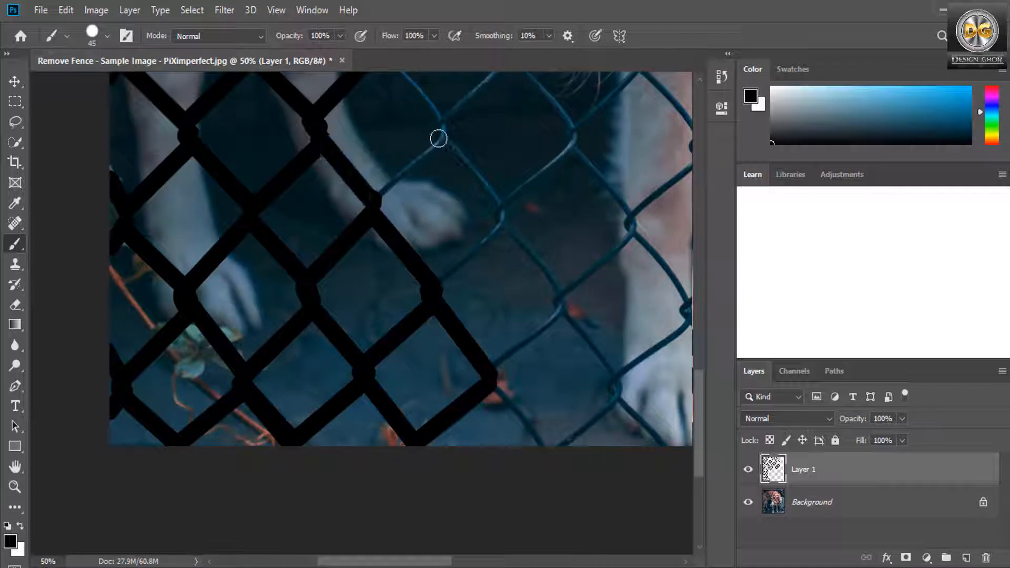
pyautogui.keyDown('shift'); pyautogui.click(441, 135); pyautogui.keyUp('shift')
pyautogui.moveTo(453, 162); pyautogui.dragTo(365, 253)
pyautogui.keyDown('shift'); pyautogui.click(413, 298); pyautogui.keyUp('shift')
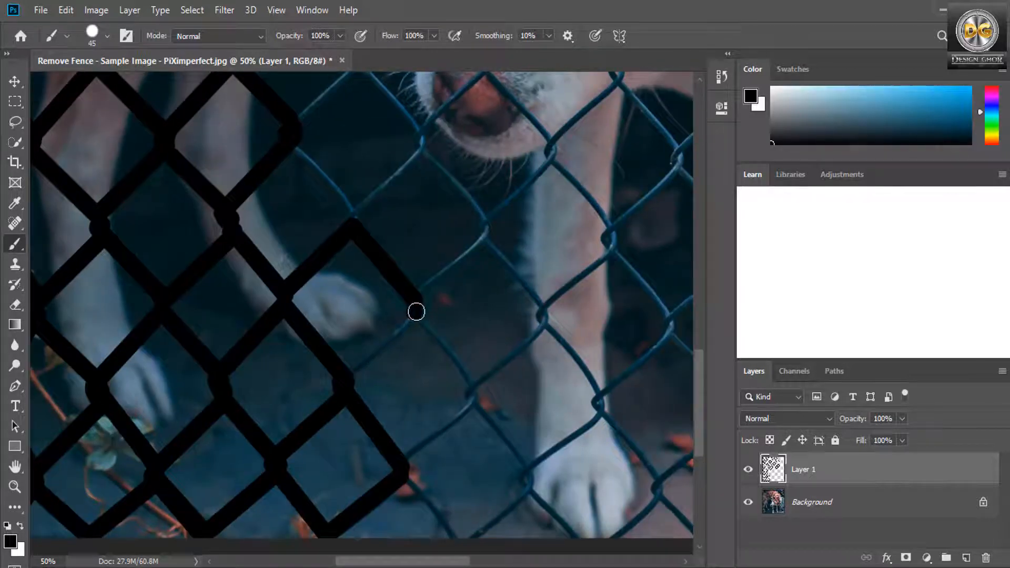
# Step: Cover the lower sides of the diamond on the ground beyond the second hind paw and the single wire segment above that paw
pyautogui.keyDown('shift'); pyautogui.click(473, 393); pyautogui.keyUp('shift')
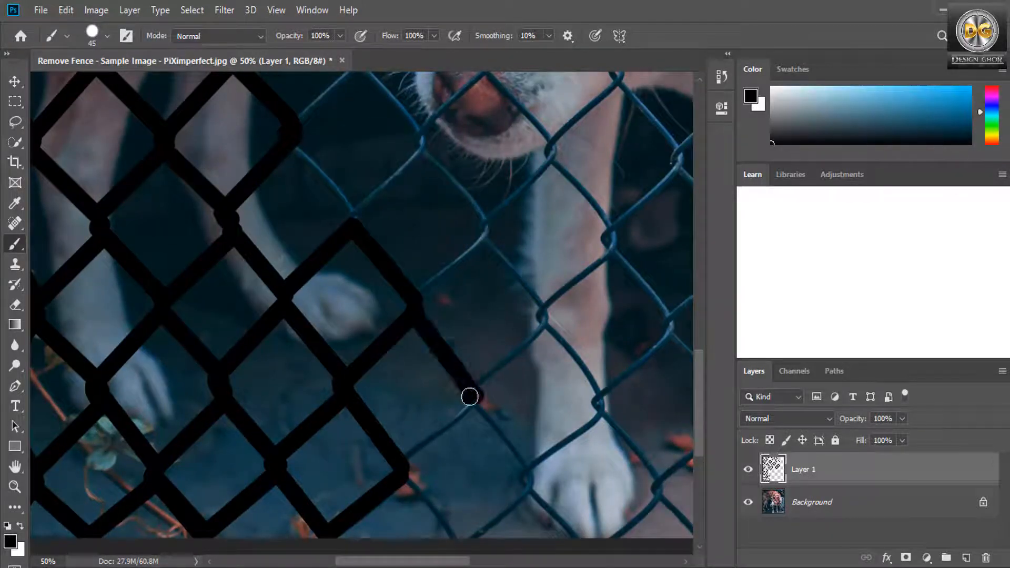
pyautogui.keyDown('shift'); pyautogui.click(405, 463); pyautogui.keyUp('shift')
pyautogui.click(351, 214)
pyautogui.keyDown('shift'); pyautogui.click(290, 146); pyautogui.keyUp('shift')
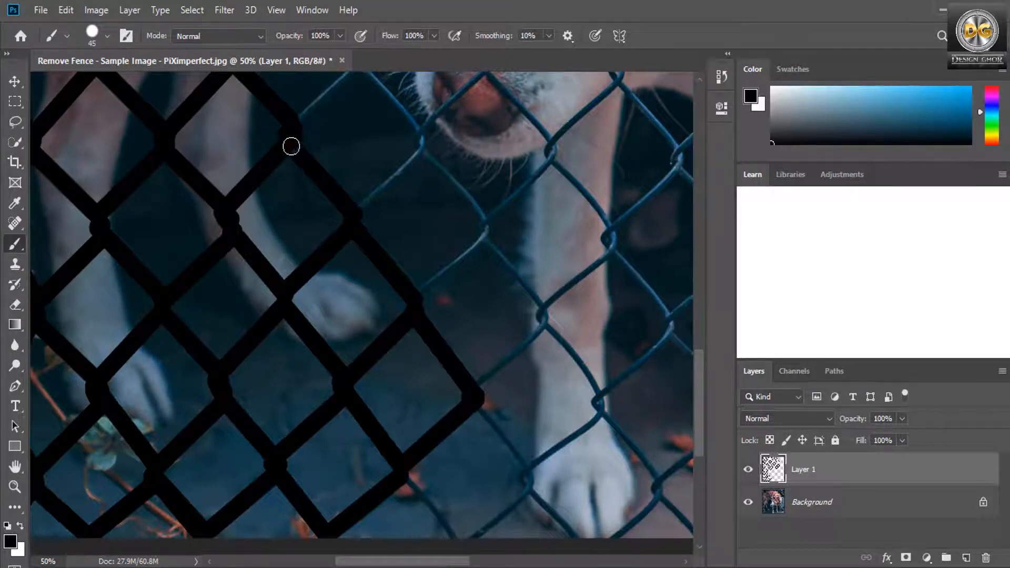
# Step: Paint over the sides of the diamond along the photo's lower edge, just before the first front paw
pyautogui.moveTo(371, 276); pyautogui.dragTo(253, 159)
pyautogui.click(287, 361)
pyautogui.keyDown('shift'); pyautogui.click(347, 422); pyautogui.keyUp('shift')
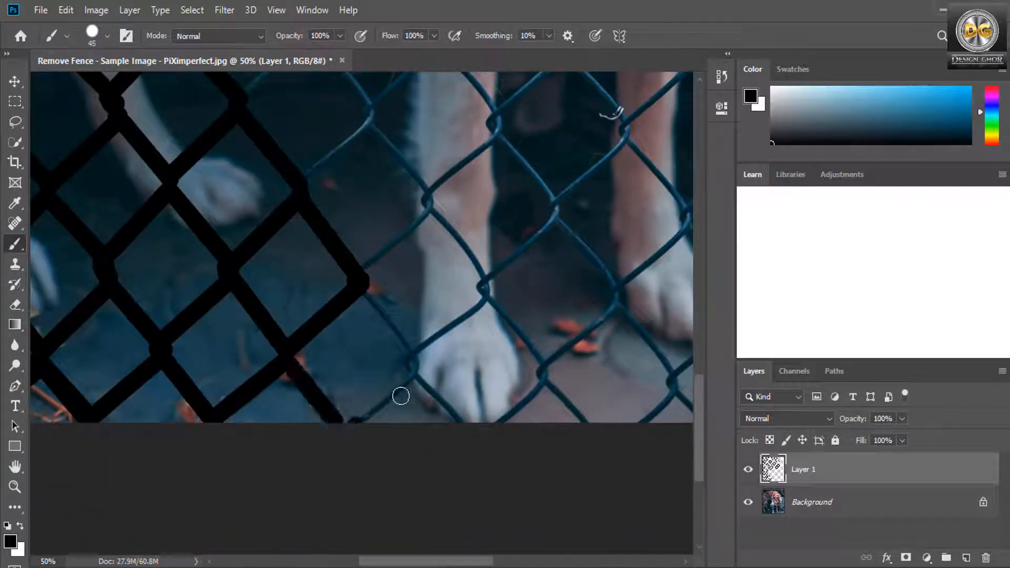
pyautogui.keyDown('shift'); pyautogui.click(415, 366); pyautogui.keyUp('shift')
pyautogui.keyDown('shift'); pyautogui.click(364, 292); pyautogui.keyUp('shift')
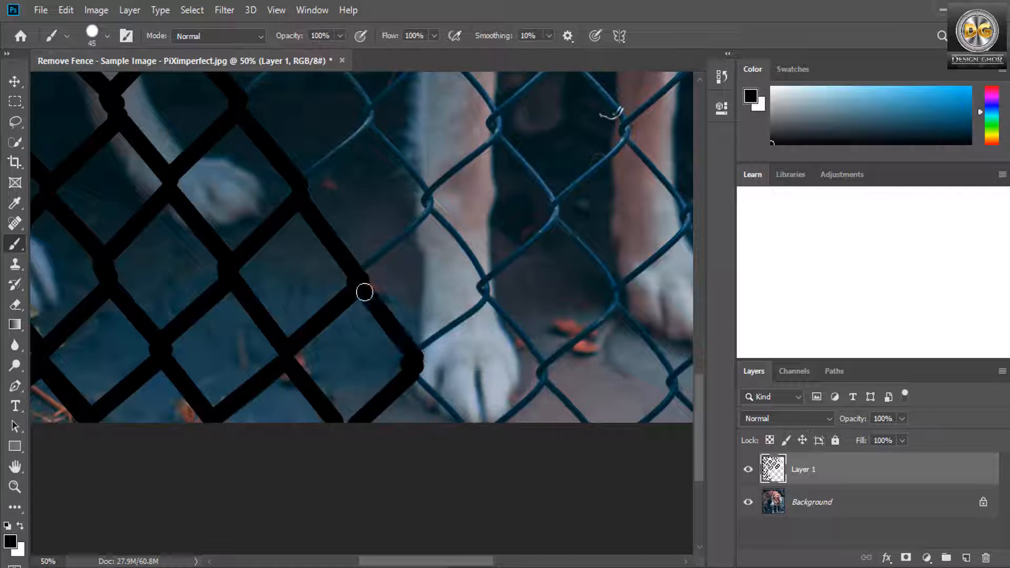
# Step: Cover all four sides of the diamond around the first front paw at the photo's lower edge
pyautogui.keyDown('shift'); pyautogui.click(465, 421); pyautogui.keyUp('shift')
pyautogui.click(500, 422)
pyautogui.keyDown('shift'); pyautogui.click(544, 373); pyautogui.keyUp('shift')
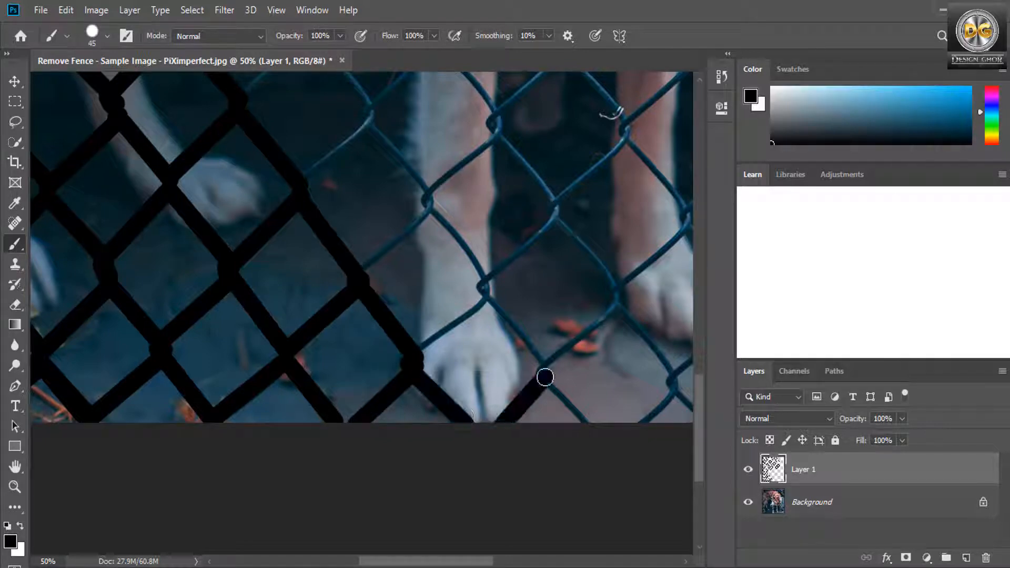
pyautogui.keyDown('shift'); pyautogui.click(485, 285); pyautogui.keyUp('shift')
pyautogui.keyDown('shift'); pyautogui.click(415, 360); pyautogui.keyUp('shift')
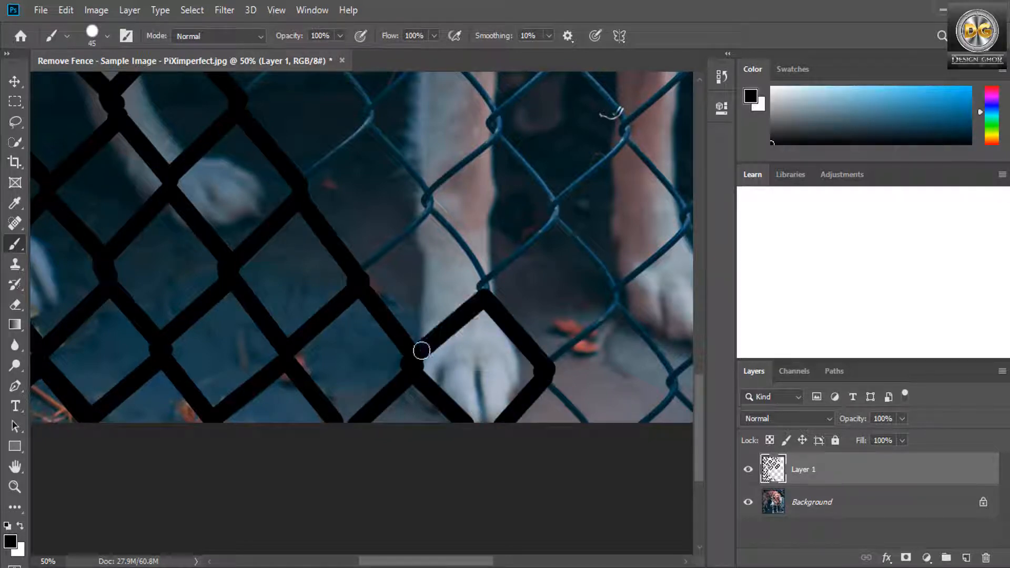
# Step: Paint over the wires crossing the first front leg just above the paw, back to the painted fence beside it
pyautogui.click(484, 284)
pyautogui.keyDown('shift'); pyautogui.click(428, 199); pyautogui.keyUp('shift')
pyautogui.click(428, 201)
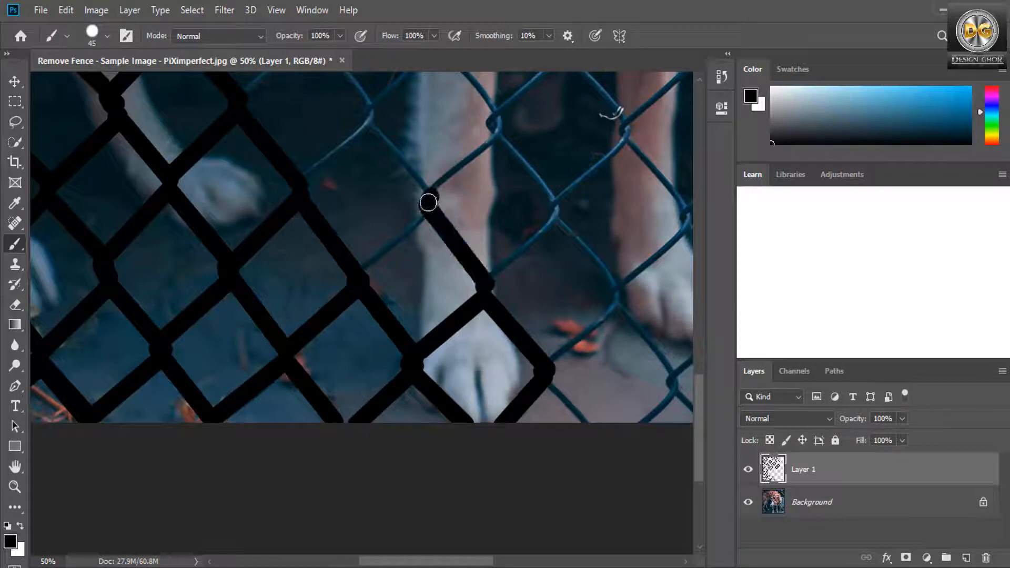
pyautogui.keyDown('shift'); pyautogui.click(362, 269); pyautogui.keyUp('shift')
# Step: Cover the upper sides of the two diamonds in the dark area between the first front leg and the hind legs
pyautogui.moveTo(415, 279)
pyautogui.mouseDown()
pyautogui.moveTo(365, 356)
pyautogui.moveTo(363, 421)
pyautogui.mouseUp()
pyautogui.click(380, 346)
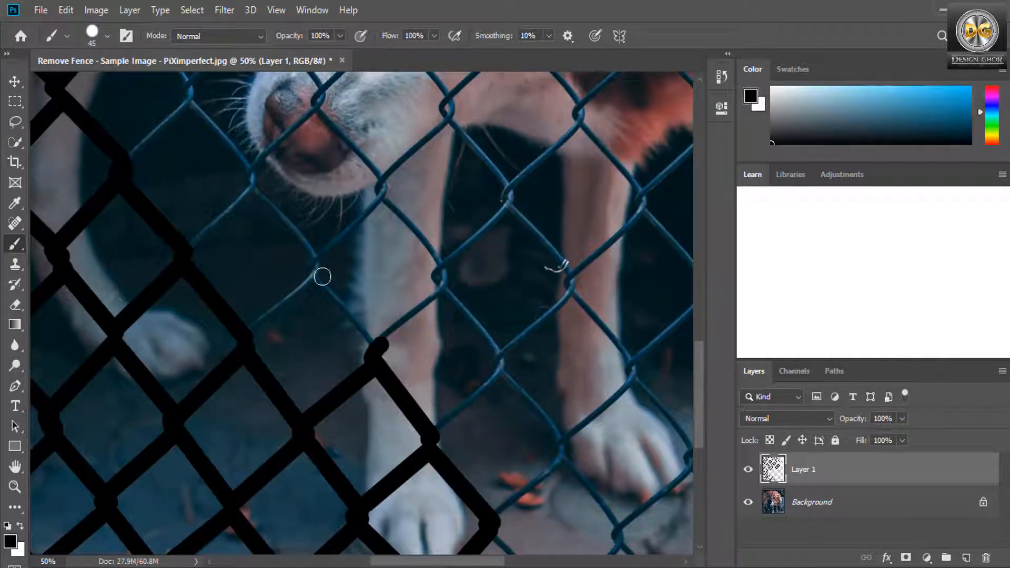
pyautogui.keyDown('shift'); pyautogui.click(311, 267); pyautogui.keyUp('shift')
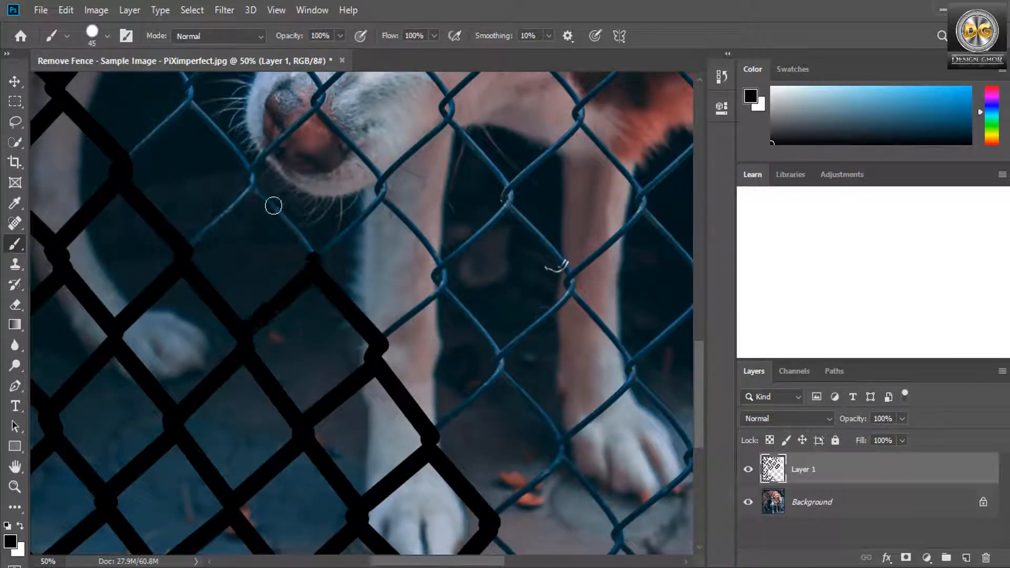
pyautogui.keyDown('shift'); pyautogui.click(249, 176); pyautogui.keyUp('shift')
pyautogui.keyDown('shift'); pyautogui.click(190, 247); pyautogui.keyUp('shift')
# Step: Paint over the remaining wires in the dark area in front of the dog's nose, joining them to the fence already painted
pyautogui.moveTo(261, 252); pyautogui.dragTo(242, 443)
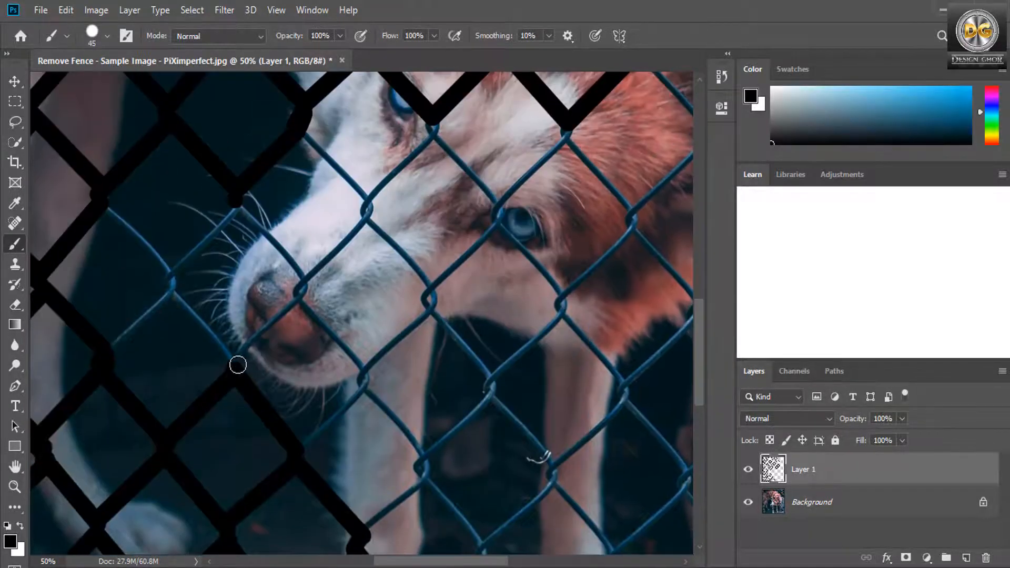
pyautogui.click(235, 360)
pyautogui.keyDown('shift'); pyautogui.click(169, 285); pyautogui.keyUp('shift')
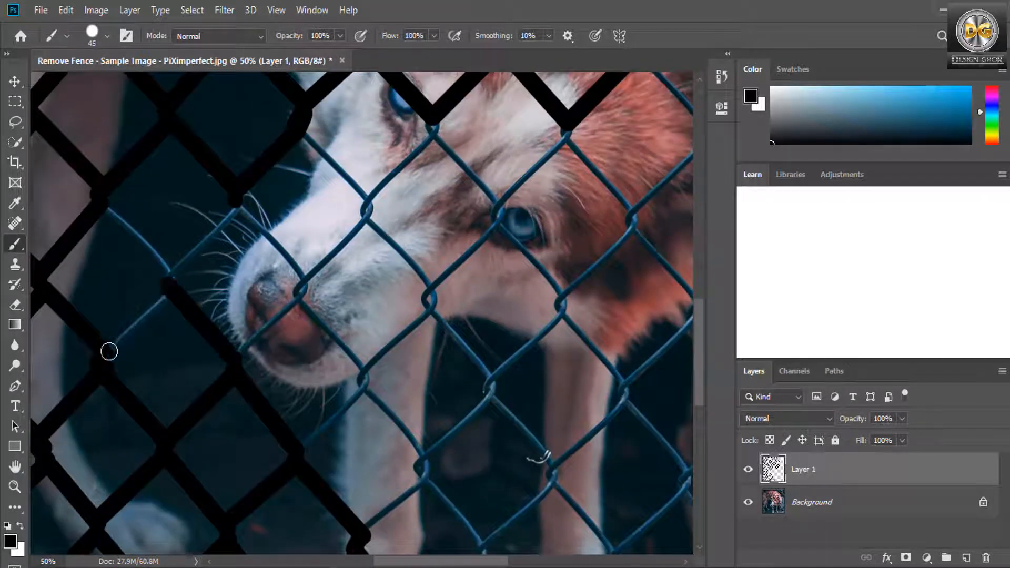
pyautogui.keyDown('shift'); pyautogui.click(108, 349); pyautogui.keyUp('shift')
pyautogui.click(169, 279)
pyautogui.keyDown('shift'); pyautogui.click(106, 208); pyautogui.keyUp('shift')
pyautogui.click(172, 273)
pyautogui.keyDown('shift'); pyautogui.click(236, 207); pyautogui.keyUp('shift')
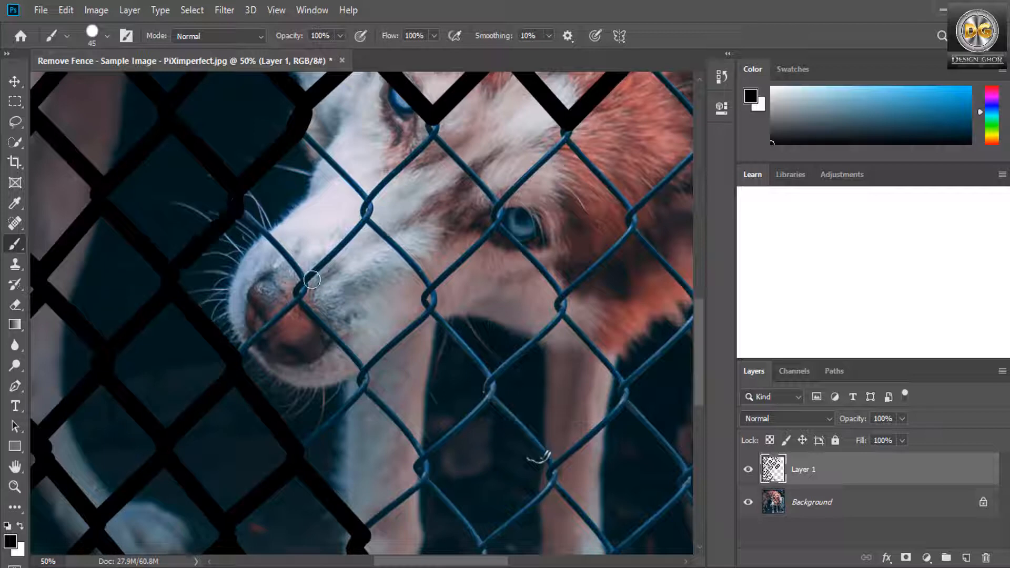
# Step: Cover the wires across the dog's nose and chin, including the diamond directly below the chin
pyautogui.keyDown('shift'); pyautogui.click(301, 288); pyautogui.keyUp('shift')
pyautogui.keyDown('shift'); pyautogui.click(247, 349); pyautogui.keyUp('shift')
pyautogui.click(299, 301)
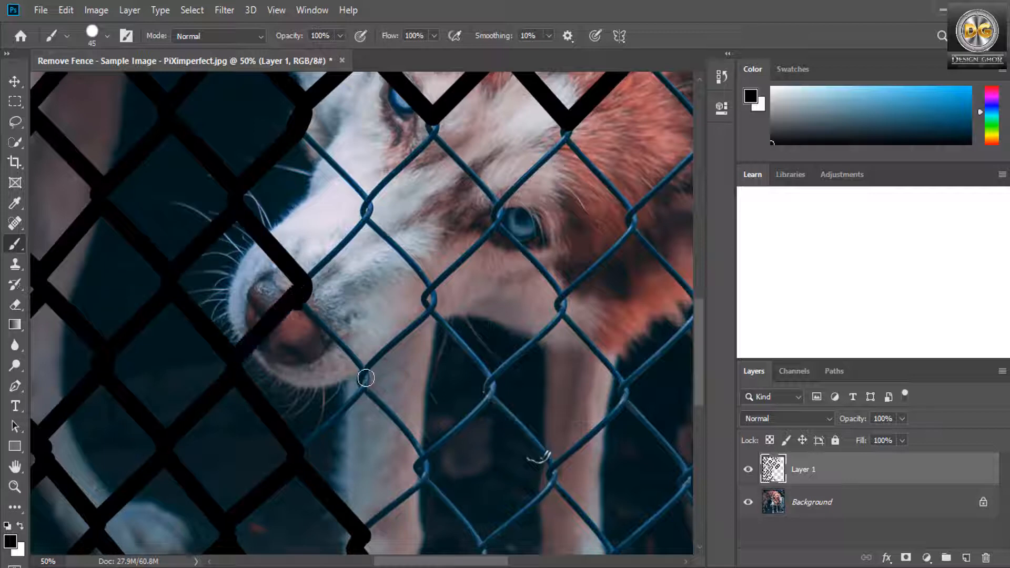
pyautogui.keyDown('shift'); pyautogui.click(365, 380); pyautogui.keyUp('shift')
pyautogui.keyDown('shift'); pyautogui.click(317, 449); pyautogui.keyUp('shift')
# Step: Paint over the wires crossing the upper part of the first front leg, closing the diamond below the chin knot
pyautogui.click(365, 380)
pyautogui.keyDown('shift'); pyautogui.click(421, 466); pyautogui.keyUp('shift')
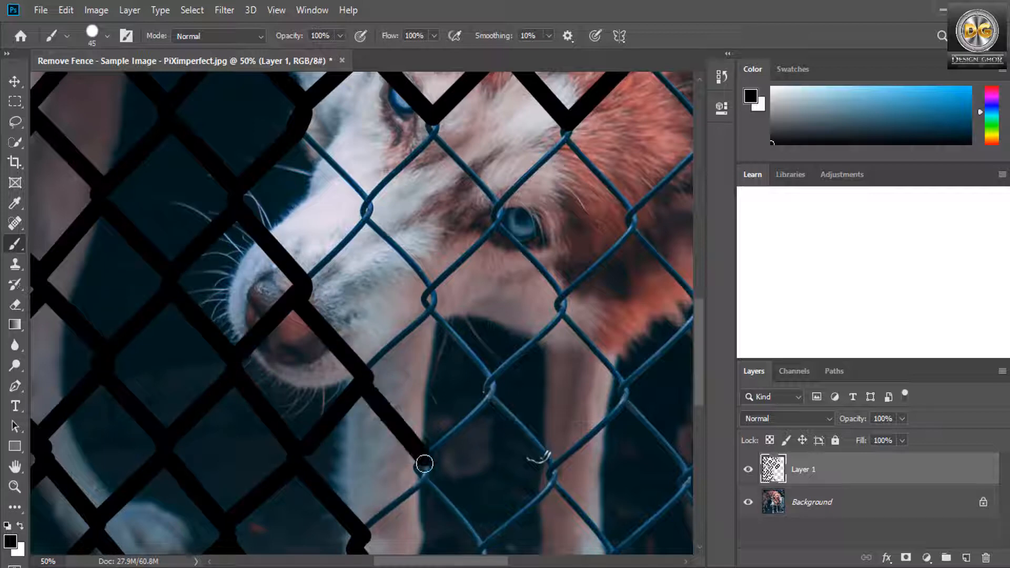
pyautogui.click(424, 473)
pyautogui.keyDown('shift'); pyautogui.click(365, 531); pyautogui.keyUp('shift')
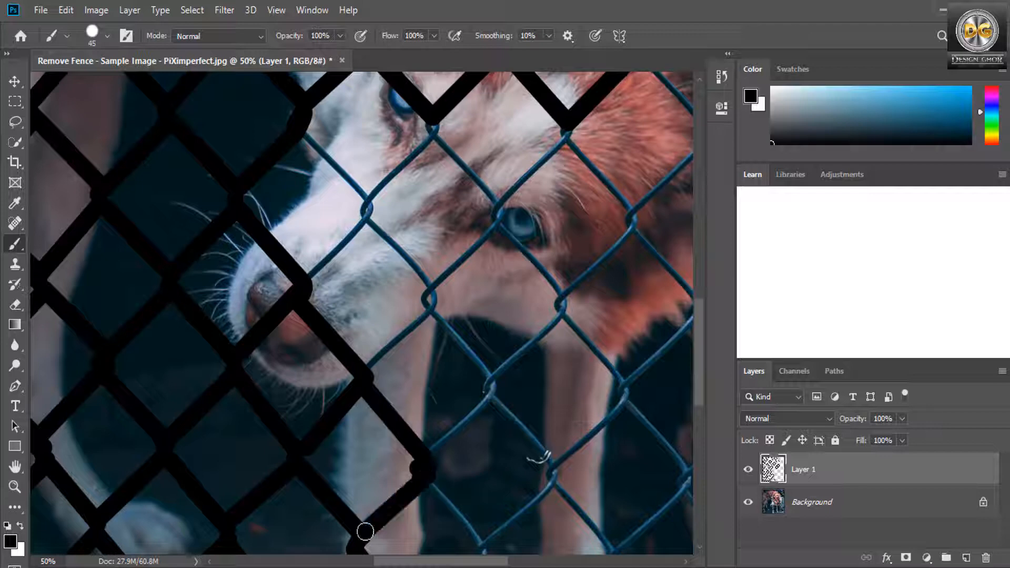
# Step: Cover the sides of the two diamonds on the ground between the front legs, down to the second front paw
pyautogui.moveTo(375, 497); pyautogui.dragTo(258, 315)
pyautogui.click(309, 302)
pyautogui.keyDown('shift'); pyautogui.click(366, 376); pyautogui.keyUp('shift')
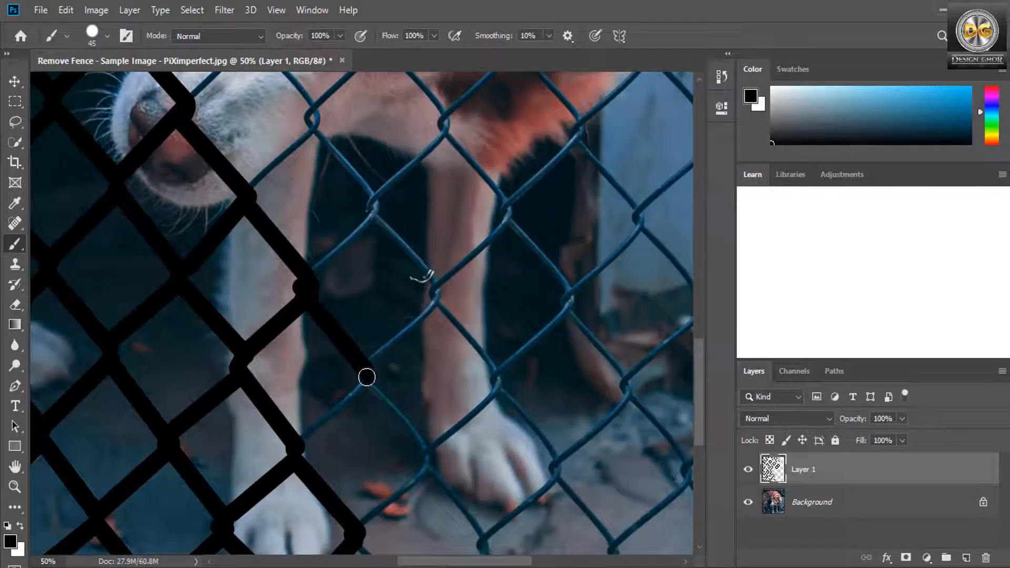
pyautogui.keyDown('shift'); pyautogui.click(299, 443); pyautogui.keyUp('shift')
pyautogui.click(366, 376)
pyautogui.keyDown('shift'); pyautogui.click(426, 454); pyautogui.keyUp('shift')
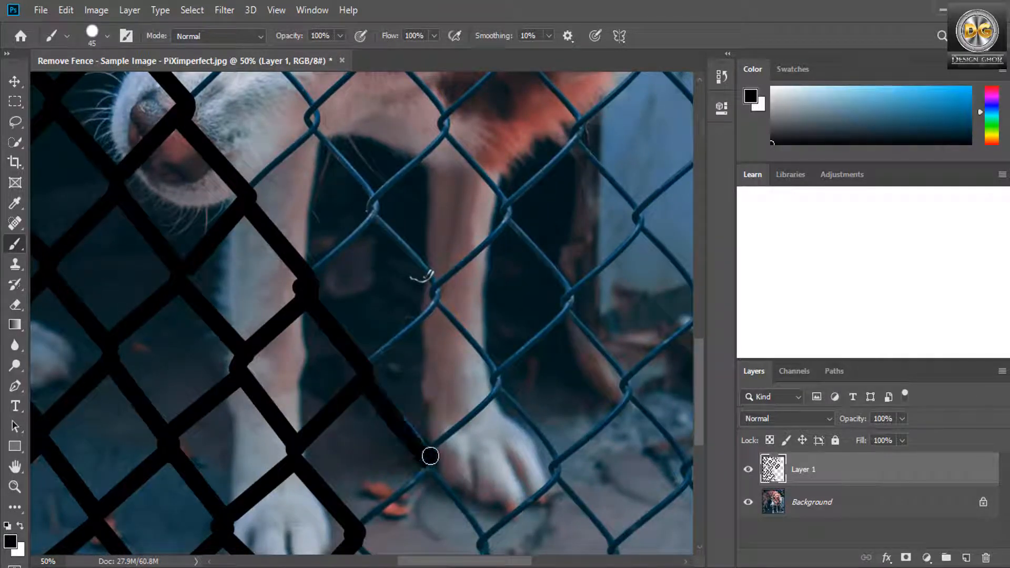
pyautogui.keyDown('shift'); pyautogui.click(361, 526); pyautogui.keyUp('shift')
# Step: Paint over the diamond between the front paws and the short wire ends reaching the photo's lower edge
pyautogui.moveTo(417, 509); pyautogui.dragTo(356, 355)
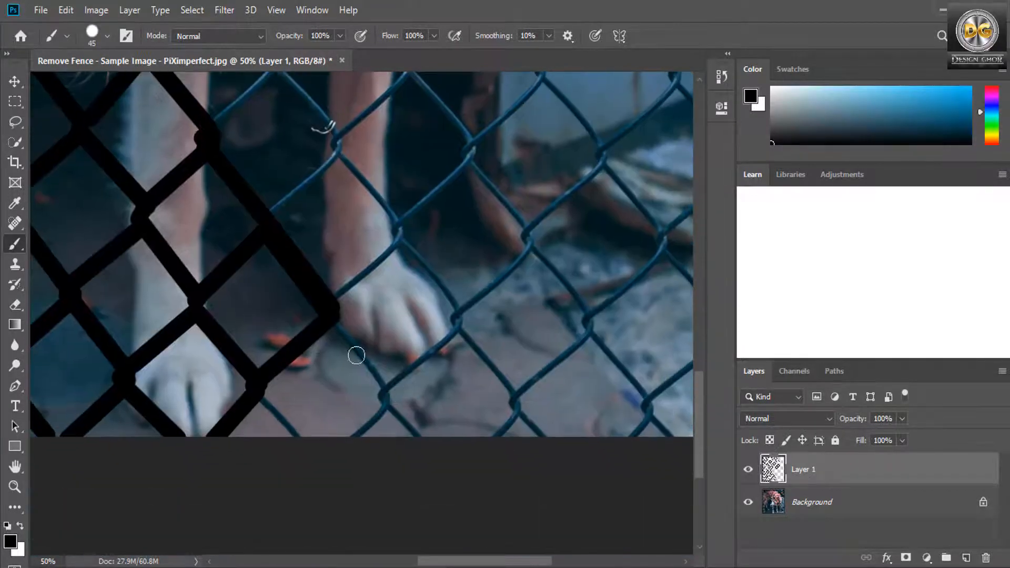
pyautogui.keyDown('shift'); pyautogui.click(389, 399); pyautogui.keyUp('shift')
pyautogui.keyDown('shift'); pyautogui.click(351, 437); pyautogui.keyUp('shift')
pyautogui.click(288, 423)
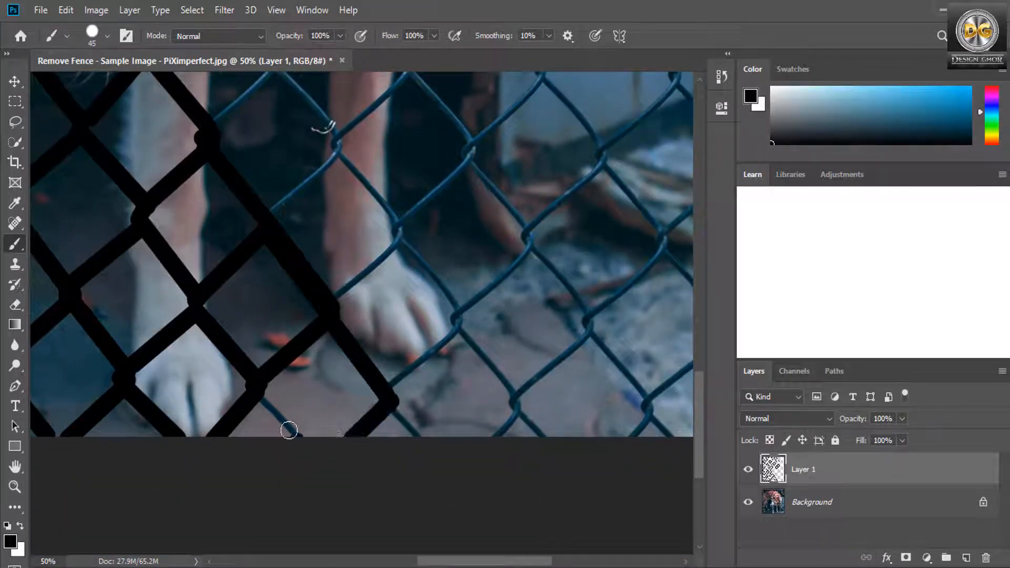
pyautogui.keyDown('shift'); pyautogui.click(262, 399); pyautogui.keyUp('shift')
pyautogui.click(392, 400)
pyautogui.keyDown('shift'); pyautogui.click(425, 432); pyautogui.keyUp('shift')
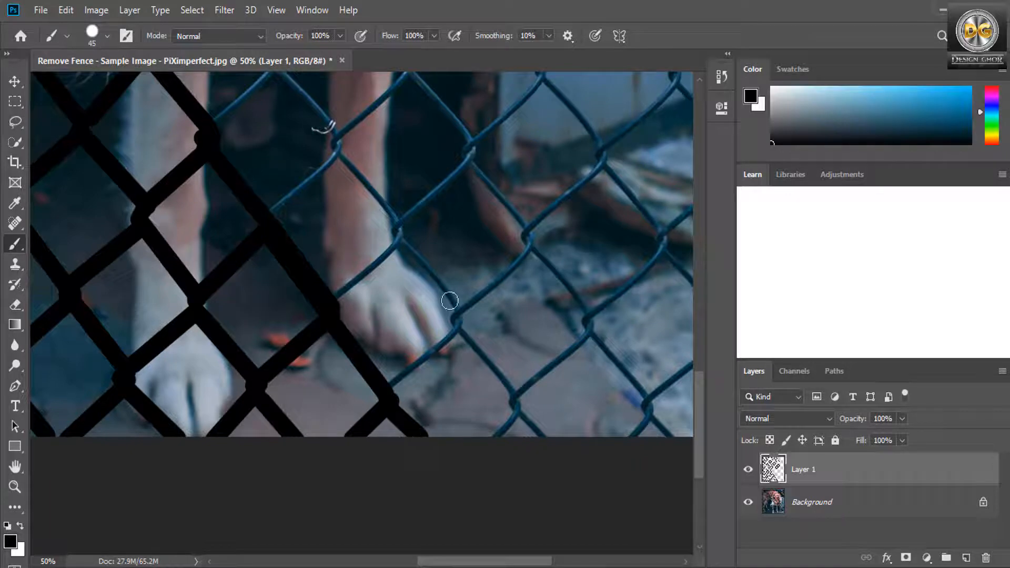
# Step: Undo the misplaced stroke and cover the sides of the diamond below the second front paw at the photo's lower edge
pyautogui.keyDown('shift'); pyautogui.click(496, 434); pyautogui.keyUp('shift')
pyautogui.hotkey('ctrl', 'z')
pyautogui.click(497, 433)
pyautogui.keyDown('shift'); pyautogui.click(515, 397); pyautogui.keyUp('shift')
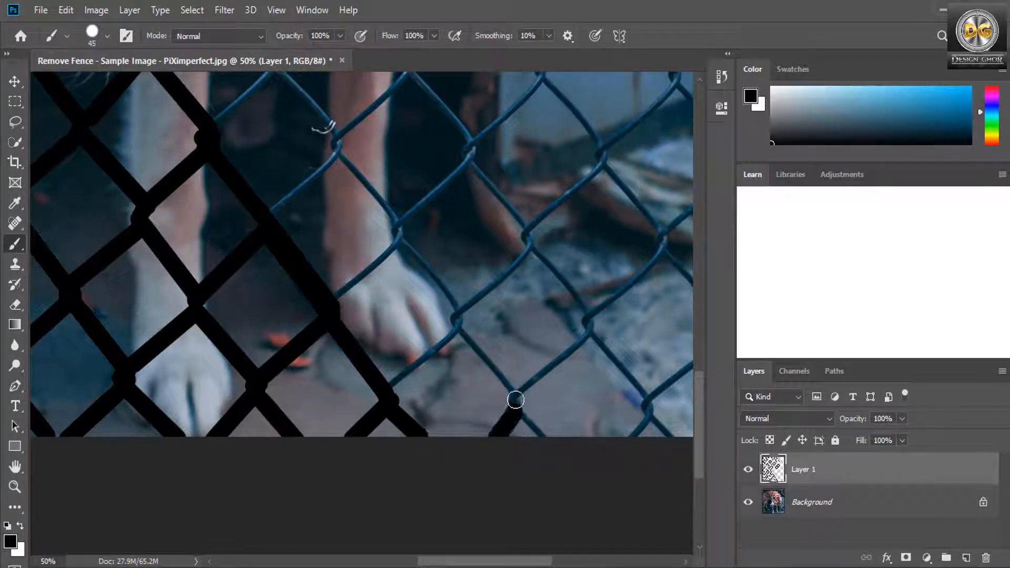
pyautogui.keyDown('shift'); pyautogui.click(458, 318); pyautogui.keyUp('shift')
pyautogui.keyDown('shift'); pyautogui.click(390, 391); pyautogui.keyUp('shift')
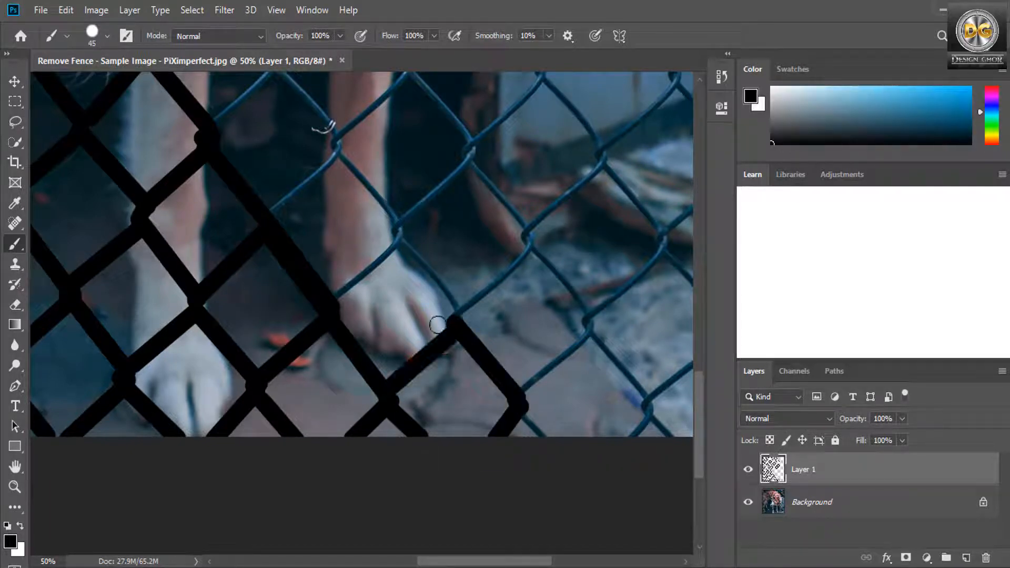
# Step: Paint over the upper sides of the diamond around the second front paw and the short edge wire below it
pyautogui.click(459, 317)
pyautogui.keyDown('shift'); pyautogui.click(399, 234); pyautogui.keyUp('shift')
pyautogui.keyDown('shift'); pyautogui.click(336, 295); pyautogui.keyUp('shift')
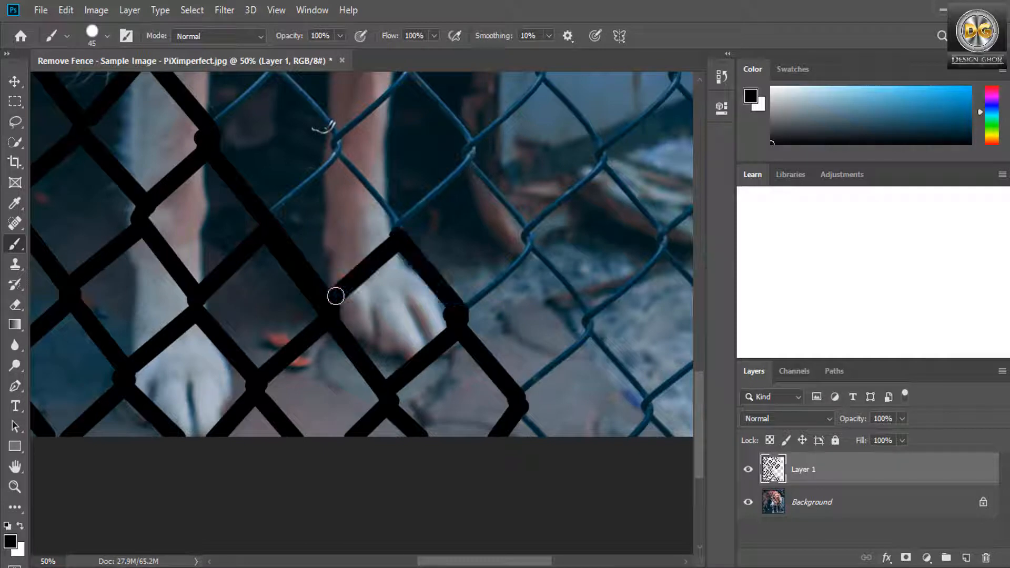
pyautogui.click(521, 414)
pyautogui.keyDown('shift'); pyautogui.click(540, 432); pyautogui.keyUp('shift')
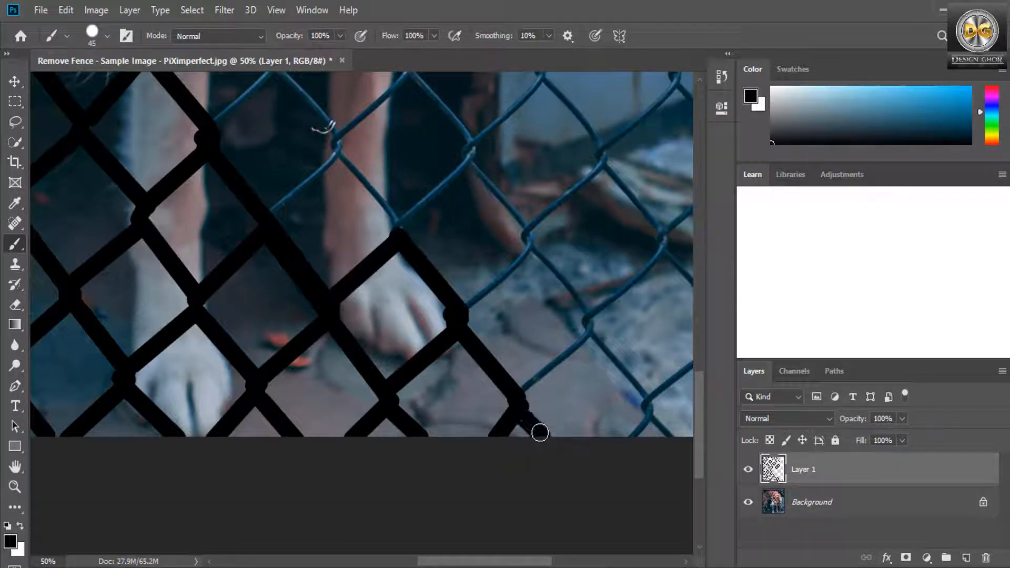
# Step: Cover the wires crossing the second front leg and the upper sides of the diamond in the dark gap between the front legs
pyautogui.click(397, 225)
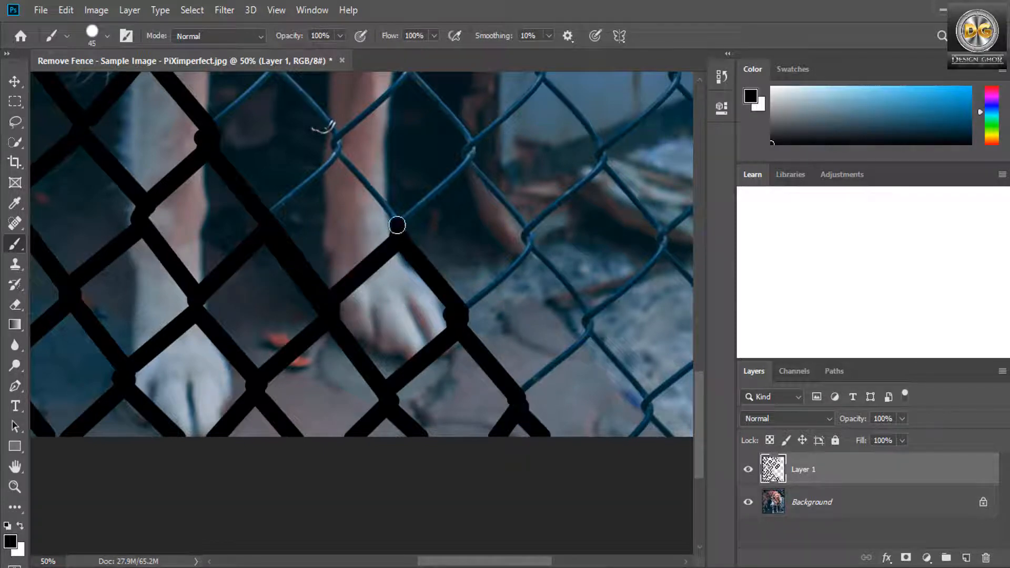
pyautogui.keyDown('shift'); pyautogui.click(336, 149); pyautogui.keyUp('shift')
pyautogui.scroll(5, 333, 324)
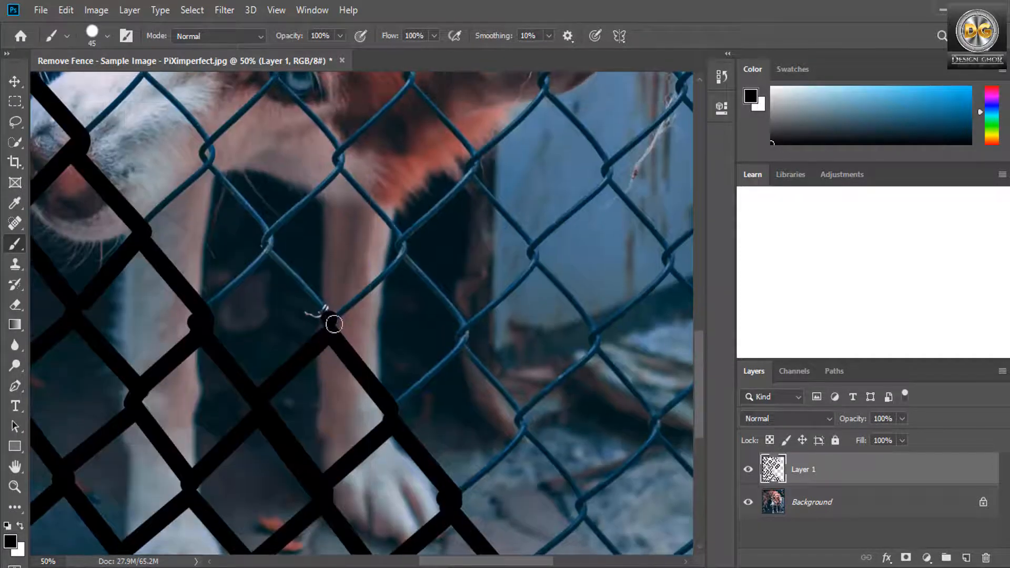
pyautogui.keyDown('shift'); pyautogui.click(270, 241); pyautogui.keyUp('shift')
pyautogui.keyDown('shift'); pyautogui.click(213, 301); pyautogui.keyUp('shift')
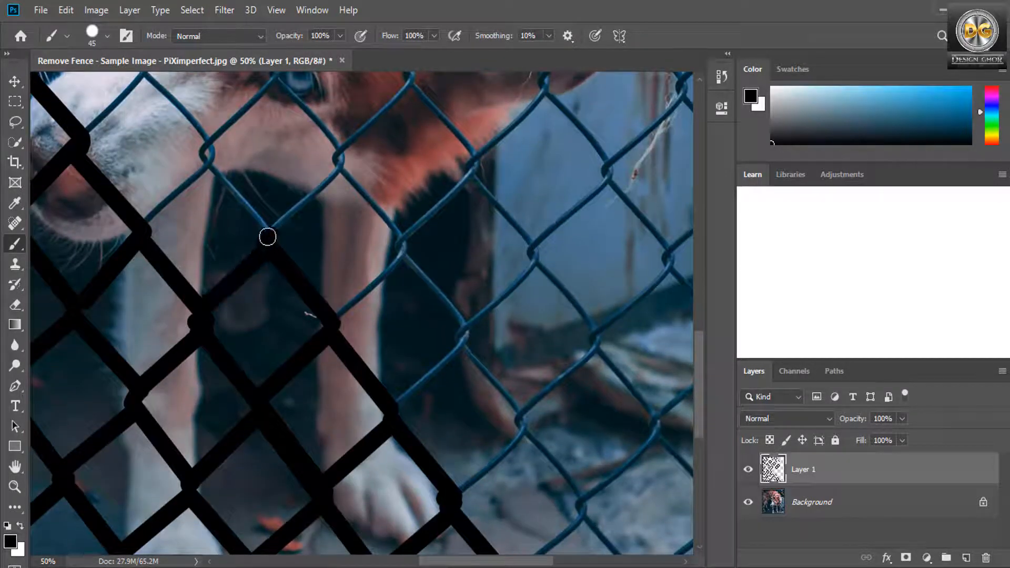
# Step: Paint over the wires from the gap between the front legs up across the dog's jaw and muzzle to the nose knot
pyautogui.keyDown('shift'); pyautogui.click(204, 153); pyautogui.keyUp('shift')
pyautogui.keyDown('shift'); pyautogui.click(153, 211); pyautogui.keyUp('shift')
pyautogui.scroll(5, 219, 316)
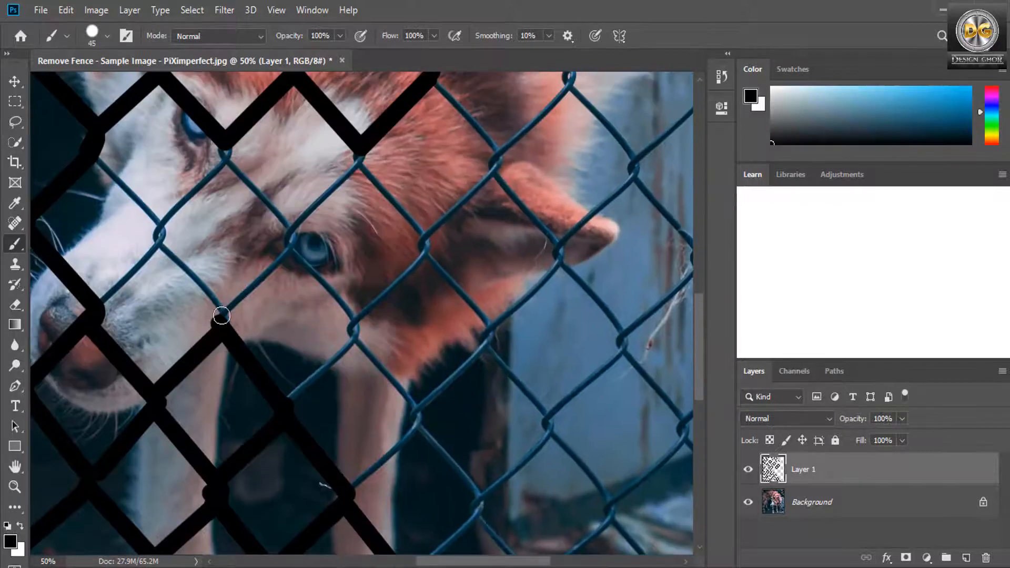
pyautogui.keyDown('shift'); pyautogui.click(159, 235); pyautogui.keyUp('shift')
pyautogui.keyDown('shift'); pyautogui.click(99, 304); pyautogui.keyUp('shift')
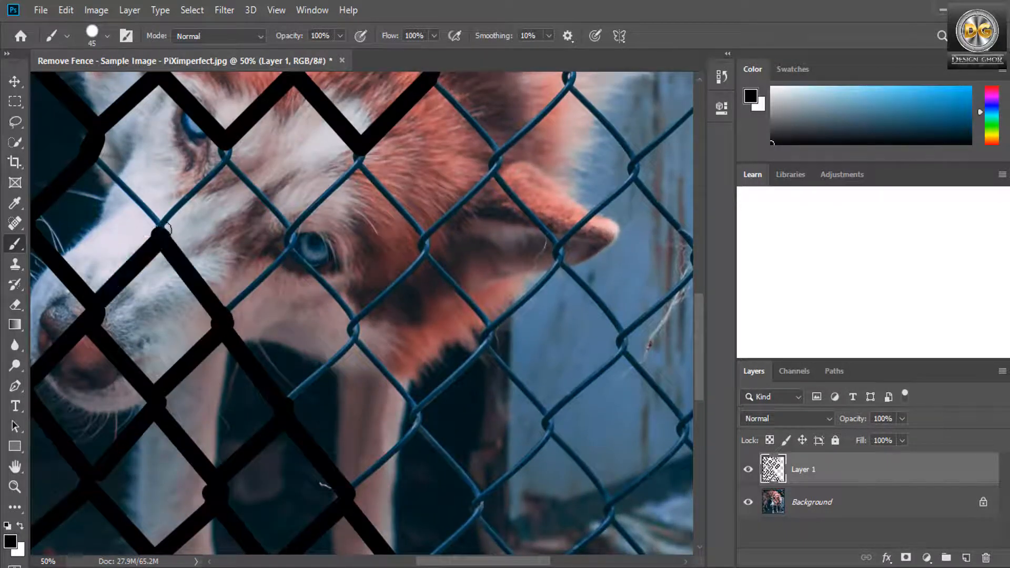
# Step: Cover the two wires meeting on the bridge of the muzzle and the knot between them, up to the painted fence by the far eye
pyautogui.click(159, 227)
pyautogui.keyDown('shift'); pyautogui.click(227, 155); pyautogui.keyUp('shift')
pyautogui.moveTo(227, 155); pyautogui.dragTo(223, 154)
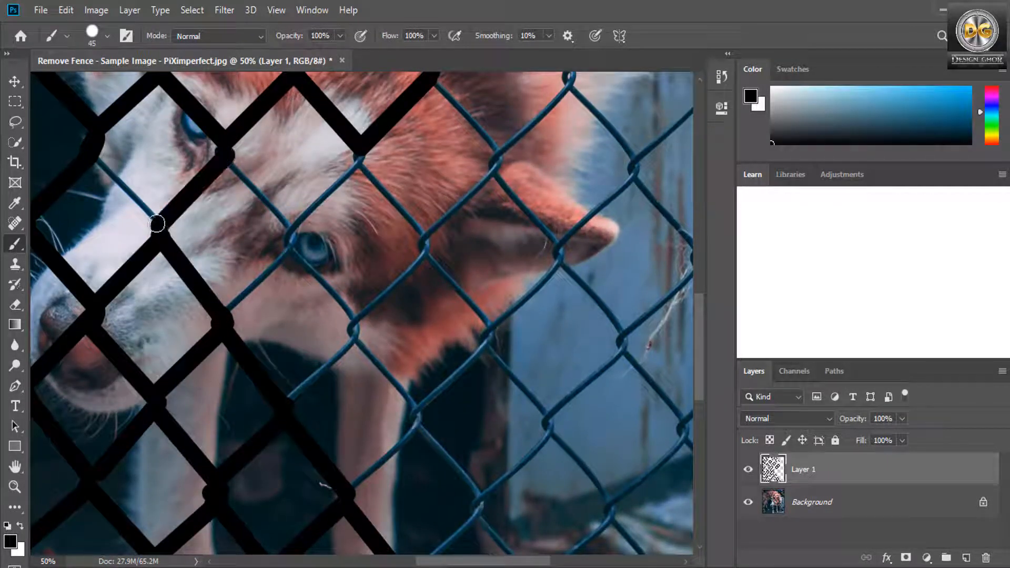
pyautogui.click(96, 160)
pyautogui.keyDown('shift'); pyautogui.click(152, 227); pyautogui.keyUp('shift')
pyautogui.moveTo(156, 232); pyautogui.dragTo(167, 232)
# Step: Paint over the wire across the forehead to the near eye and the wire from that eye down to the jaw knot
pyautogui.click(229, 165)
pyautogui.keyDown('shift'); pyautogui.click(291, 235); pyautogui.keyUp('shift')
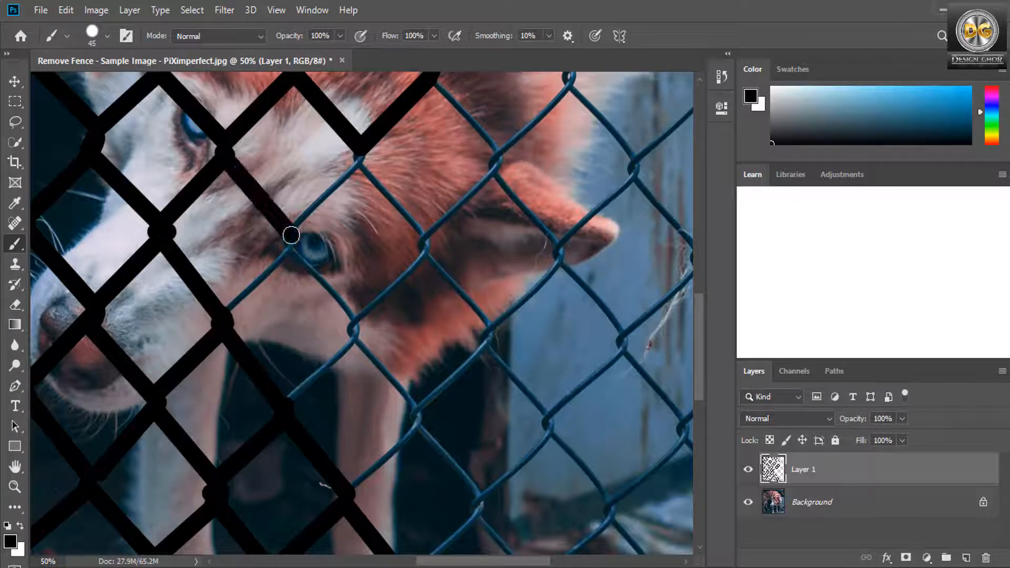
pyautogui.click(290, 236)
pyautogui.keyDown('shift'); pyautogui.click(223, 316); pyautogui.keyUp('shift')
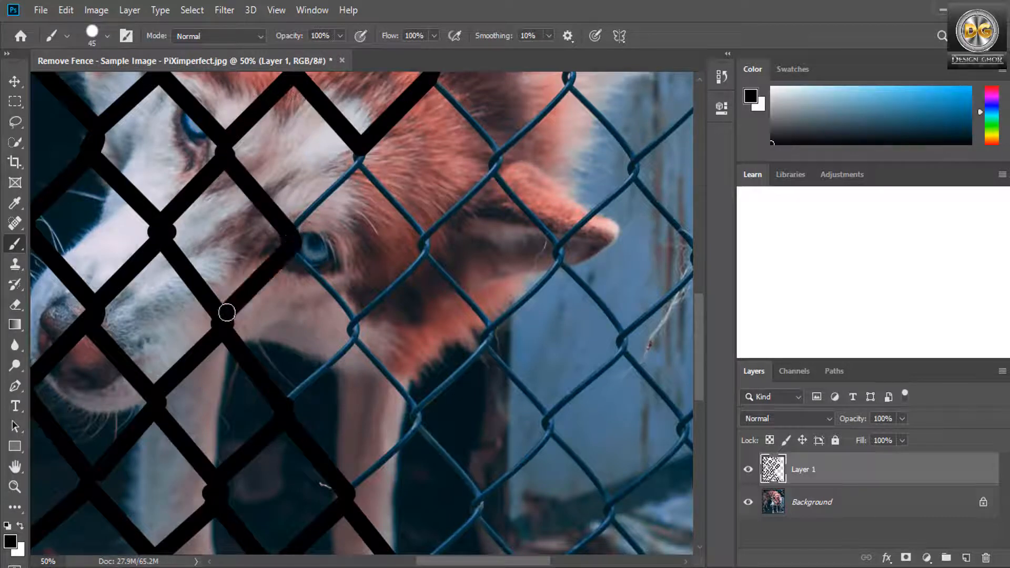
# Step: Paint over the wires from the near eye to the cheek knot, down into the leg gap, and around the top of the second front leg
pyautogui.keyDown('shift'); pyautogui.click(356, 323); pyautogui.keyUp('shift')
pyautogui.click(353, 332)
pyautogui.keyDown('shift'); pyautogui.click(279, 407); pyautogui.keyUp('shift')
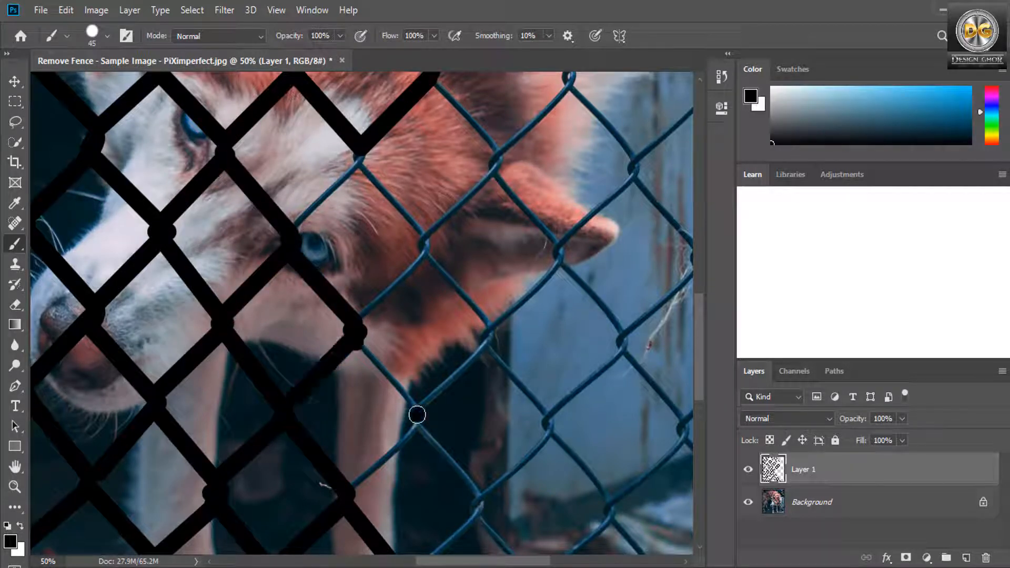
pyautogui.click(355, 336)
pyautogui.keyDown('shift'); pyautogui.click(419, 417); pyautogui.keyUp('shift')
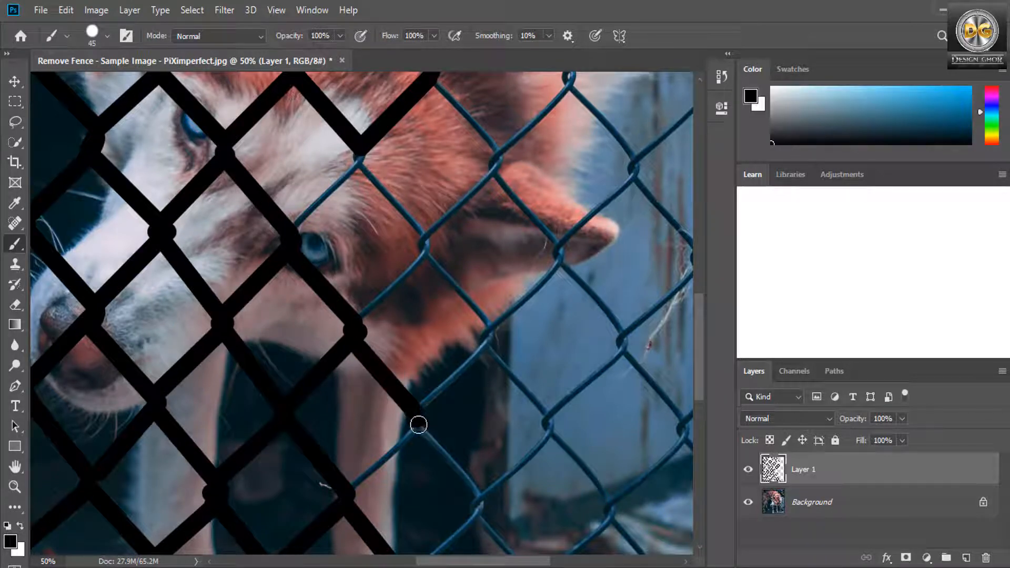
pyautogui.keyDown('shift'); pyautogui.click(350, 487); pyautogui.keyUp('shift')
# Step: Cover the wires running down the dark area behind the second front leg, past the hind paw to the painted knots beside the leg
pyautogui.click(419, 424)
pyautogui.keyDown('shift'); pyautogui.click(480, 500); pyautogui.keyUp('shift')
pyautogui.moveTo(480, 500)
pyautogui.mouseDown()
pyautogui.moveTo(430, 466)
pyautogui.moveTo(380, 256)
pyautogui.mouseUp()
pyautogui.keyDown('shift'); pyautogui.click(362, 371); pyautogui.keyUp('shift')
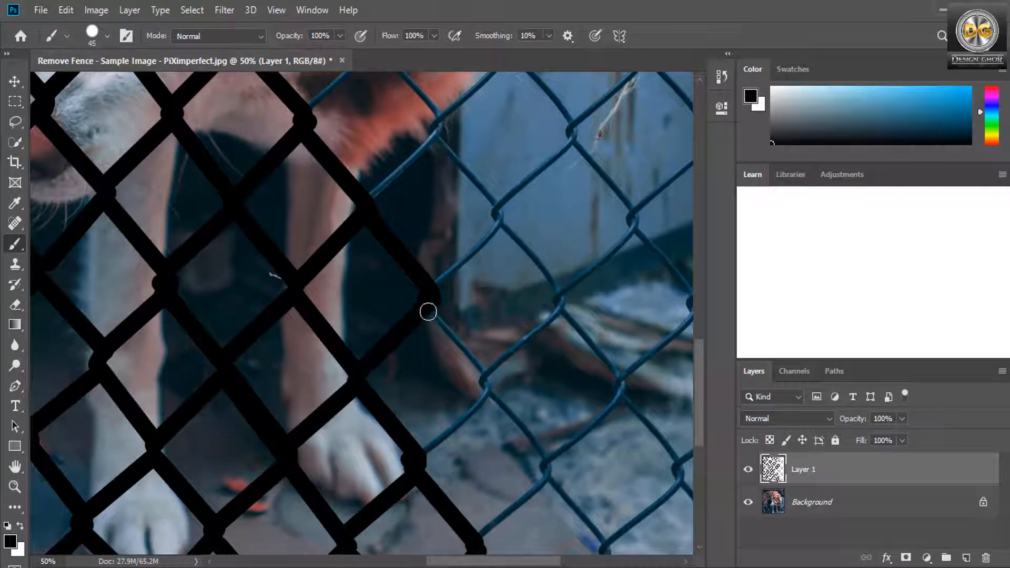
pyautogui.click(426, 308)
pyautogui.keyDown('shift'); pyautogui.click(487, 388); pyautogui.keyUp('shift')
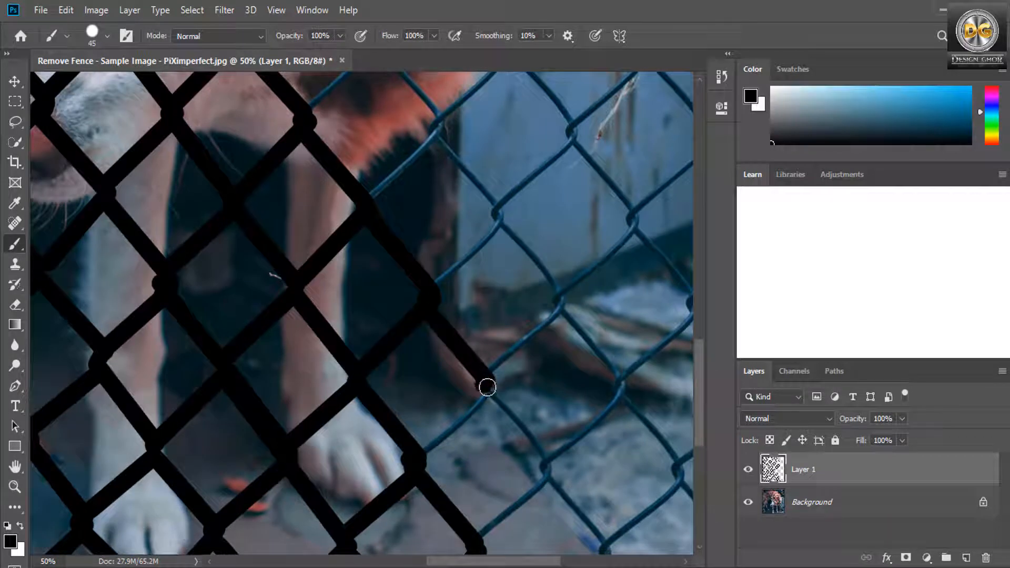
pyautogui.keyDown('shift'); pyautogui.click(419, 455); pyautogui.keyUp('shift')
# Step: Paint over the wires on the ground beyond the front paw, down to the knot and two short ends at the photo's bottom edge
pyautogui.moveTo(480, 455); pyautogui.dragTo(380, 255)
pyautogui.keyDown('shift'); pyautogui.click(424, 303); pyautogui.keyUp('shift')
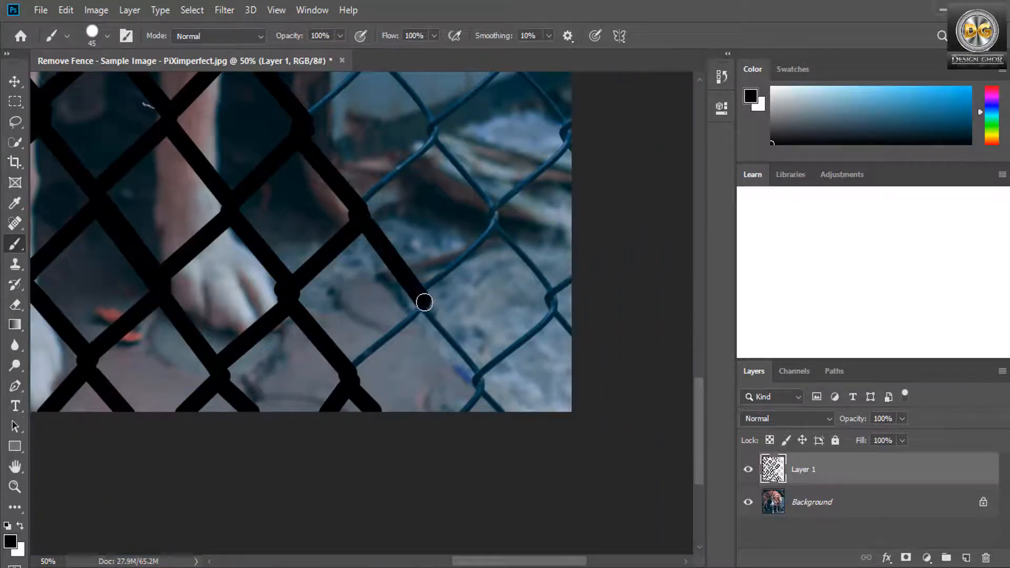
pyautogui.keyDown('shift'); pyautogui.click(349, 368); pyautogui.keyUp('shift')
pyautogui.keyDown('shift'); pyautogui.click(480, 385); pyautogui.keyUp('shift')
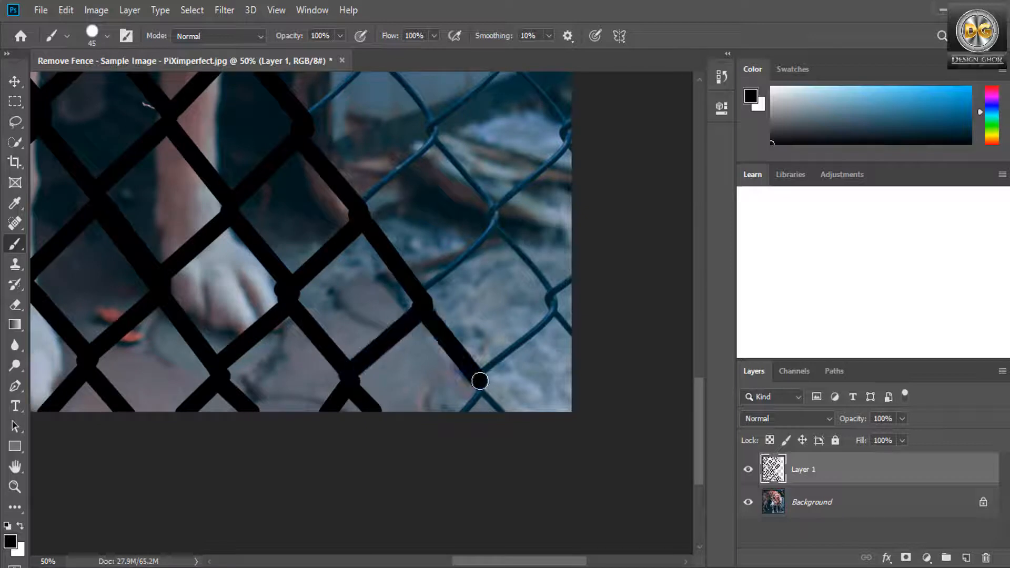
pyautogui.click(483, 383)
pyautogui.keyDown('shift'); pyautogui.click(465, 413); pyautogui.keyUp('shift')
pyautogui.keyDown('shift'); pyautogui.click(502, 414); pyautogui.keyUp('shift')
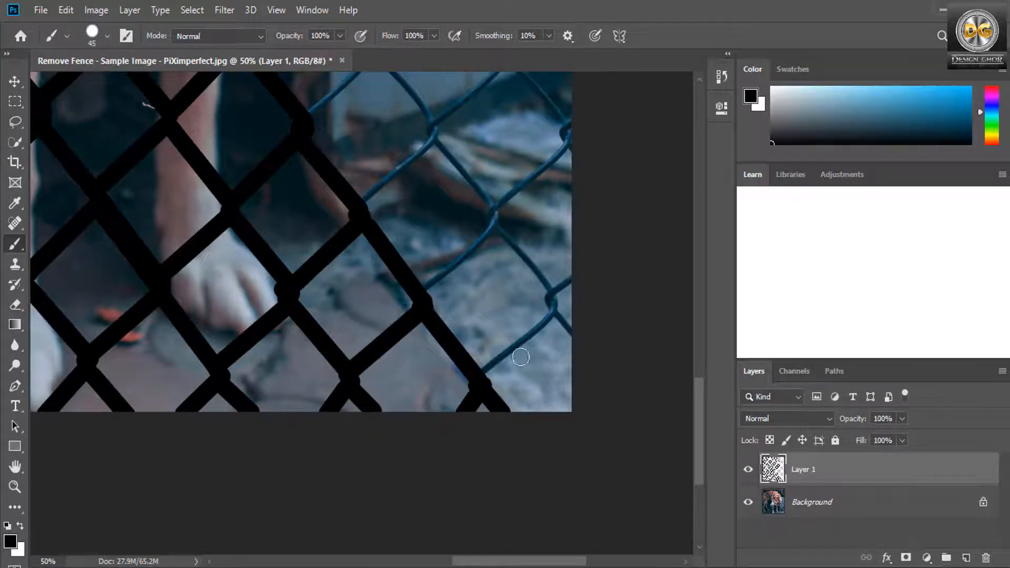
# Step: Cover the wire from the bottom-edge knot up to the photo's right edge, including that knot and its two short ends
pyautogui.moveTo(521, 354); pyautogui.dragTo(462, 442)
pyautogui.click(432, 459)
pyautogui.keyDown('shift'); pyautogui.click(494, 396); pyautogui.keyUp('shift')
pyautogui.keyDown('shift'); pyautogui.click(513, 421); pyautogui.keyUp('shift')
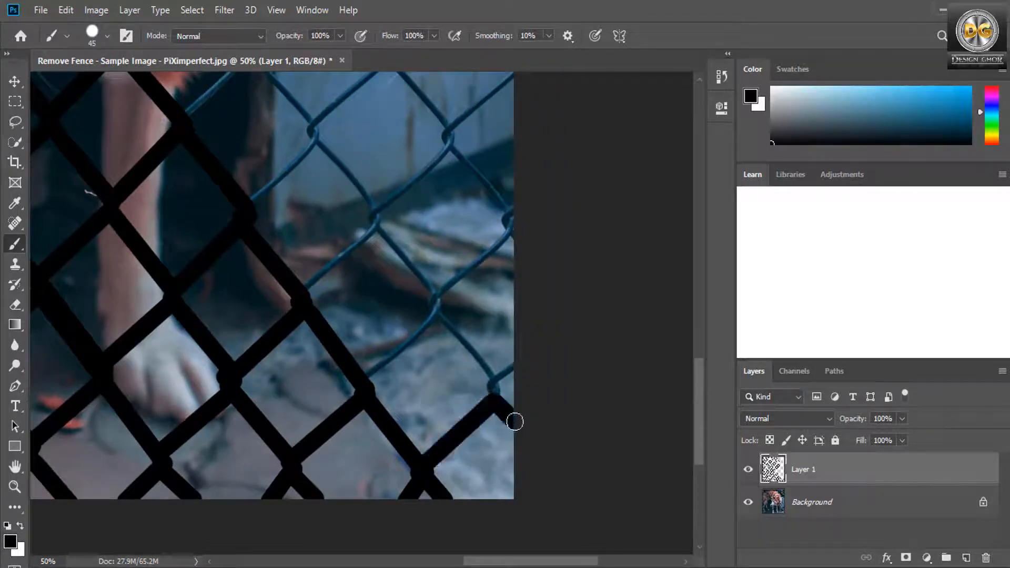
pyautogui.click(492, 388)
pyautogui.keyDown('shift'); pyautogui.click(511, 369); pyautogui.keyUp('shift')
pyautogui.moveTo(499, 393); pyautogui.dragTo(487, 394)
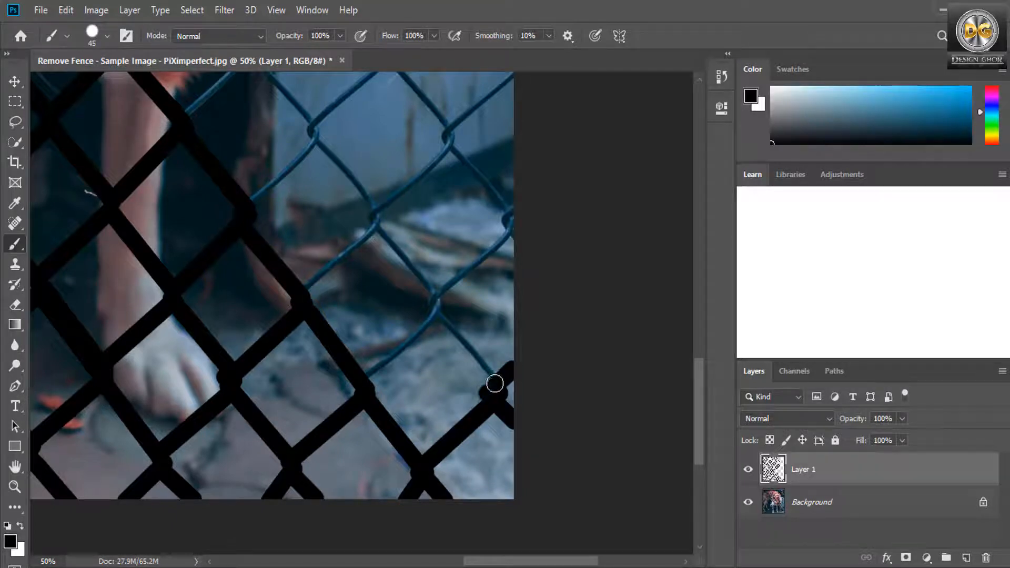
# Step: Paint over the wires rising from the lower right-edge knot across the ground debris to the next knot on the right edge
pyautogui.click(494, 387)
pyautogui.keyDown('shift'); pyautogui.click(438, 309); pyautogui.keyUp('shift')
pyautogui.keyDown('shift'); pyautogui.click(367, 376); pyautogui.keyUp('shift')
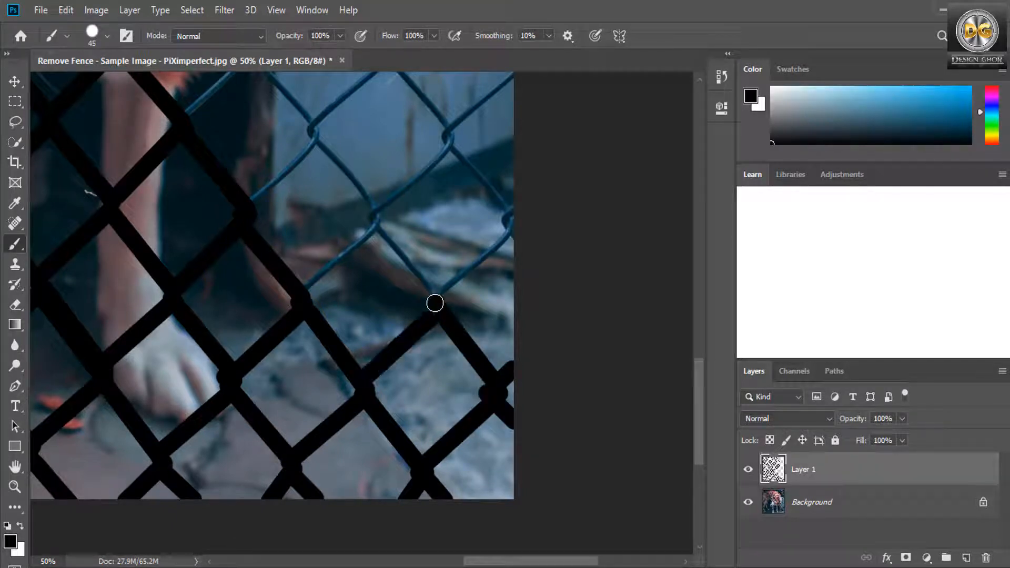
pyautogui.click(442, 298)
pyautogui.keyDown('shift'); pyautogui.click(508, 232); pyautogui.keyUp('shift')
pyautogui.click(513, 218)
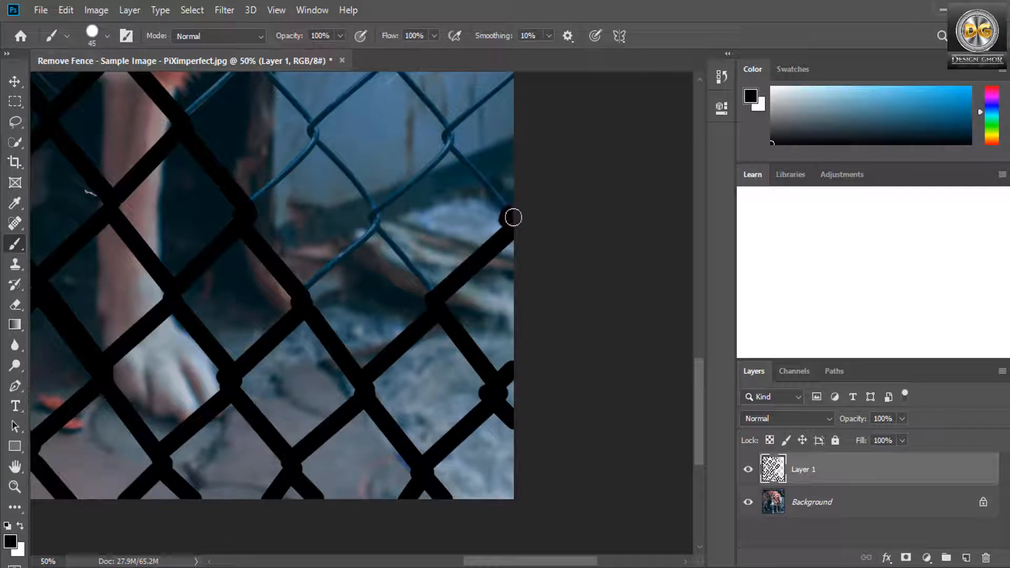
# Step: Cover the remaining sides of the diamond over the debris pile and the wire joining it to the fence by the hind paw
pyautogui.keyDown('shift'); pyautogui.click(446, 140); pyautogui.keyUp('shift')
pyautogui.keyDown('shift'); pyautogui.click(372, 215); pyautogui.keyUp('shift')
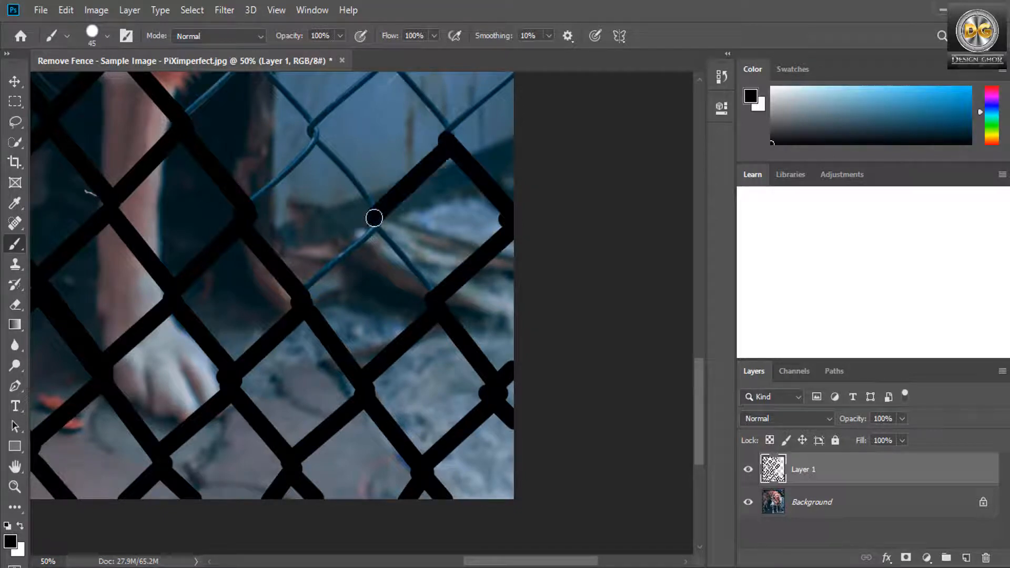
pyautogui.keyDown('shift'); pyautogui.click(434, 295); pyautogui.keyUp('shift')
pyautogui.click(368, 231)
pyautogui.keyDown('shift'); pyautogui.click(304, 286); pyautogui.keyUp('shift')
# Step: Paint over the wires on the lower part of the blue boards and the top of the dark gap below the dog's neck
pyautogui.click(374, 213)
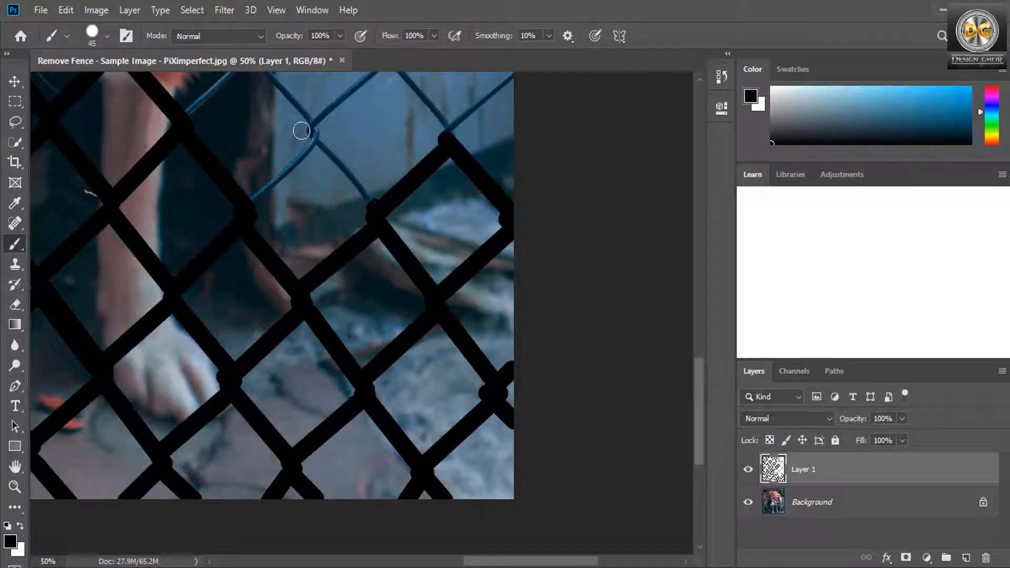
pyautogui.keyDown('shift'); pyautogui.click(311, 132); pyautogui.keyUp('shift')
pyautogui.keyDown('shift'); pyautogui.click(250, 203); pyautogui.keyUp('shift')
pyautogui.moveTo(316, 209); pyautogui.dragTo(295, 461)
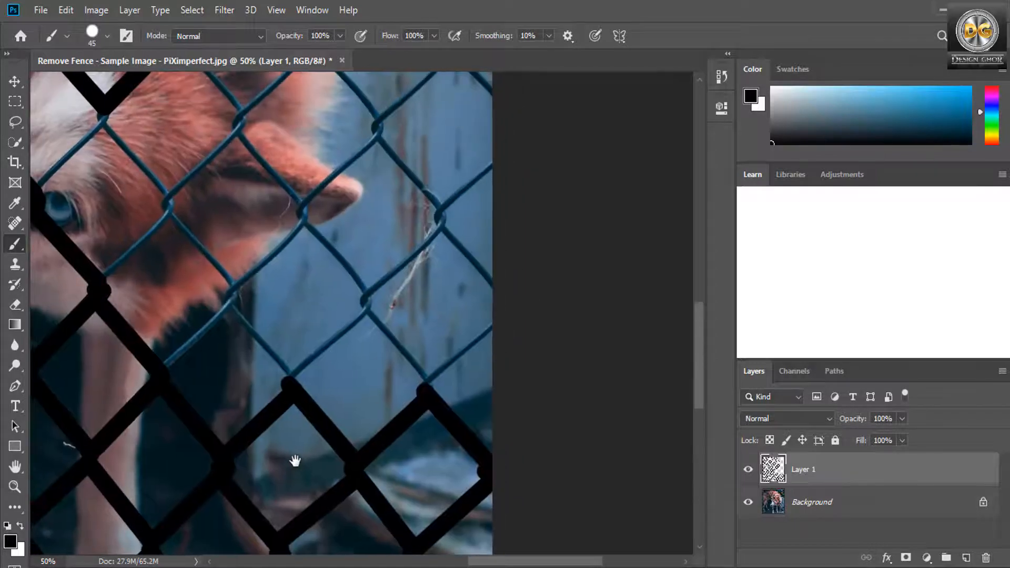
pyautogui.click(293, 378)
pyautogui.keyDown('shift'); pyautogui.click(238, 298); pyautogui.keyUp('shift')
pyautogui.click(165, 362)
pyautogui.keyDown('shift'); pyautogui.click(238, 297); pyautogui.keyUp('shift')
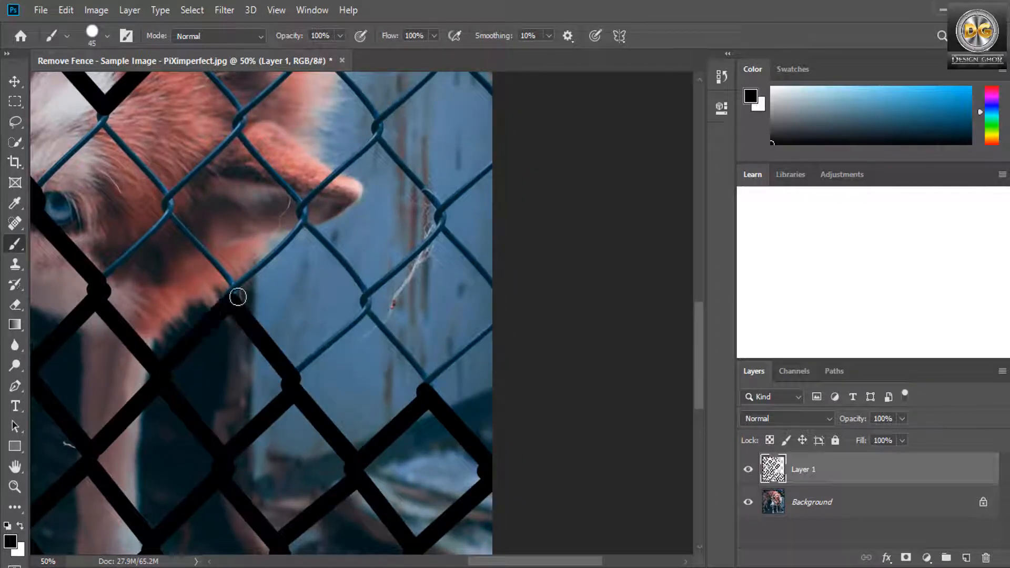
# Step: Cover the wires from the throat up across the cheek to the forehead knot and on to the near eye
pyautogui.click(228, 294)
pyautogui.keyDown('shift'); pyautogui.click(169, 209); pyautogui.keyUp('shift')
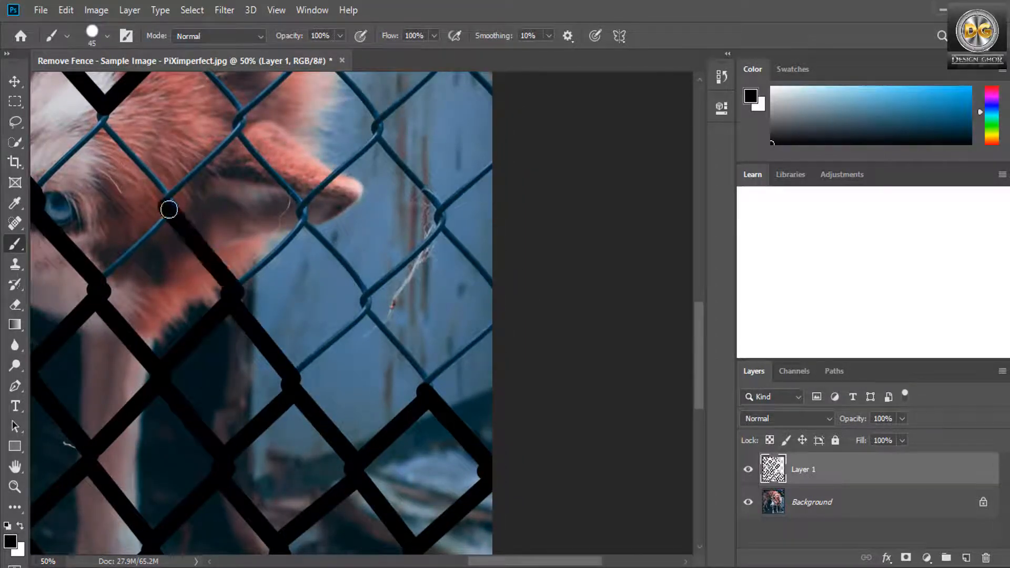
pyautogui.keyDown('shift'); pyautogui.click(100, 275); pyautogui.keyUp('shift')
pyautogui.click(168, 198)
pyautogui.keyDown('shift'); pyautogui.click(102, 117); pyautogui.keyUp('shift')
pyautogui.click(101, 124)
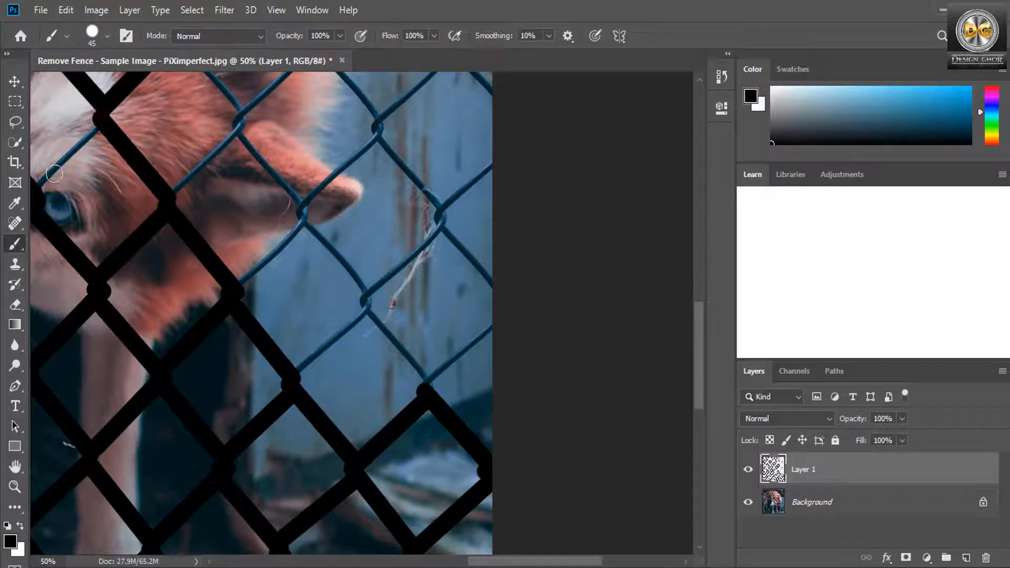
pyautogui.keyDown('shift'); pyautogui.click(37, 188); pyautogui.keyUp('shift')
# Step: Paint over the wires from the crown to the base of the near ear, along the ear, and down across the cheek and throat
pyautogui.keyDown('alt'); pyautogui.click(96, 229); pyautogui.keyUp('alt')
pyautogui.moveTo(105, 228)
pyautogui.mouseDown()
pyautogui.moveTo(322, 430)
pyautogui.moveTo(158, 357)
pyautogui.mouseUp()
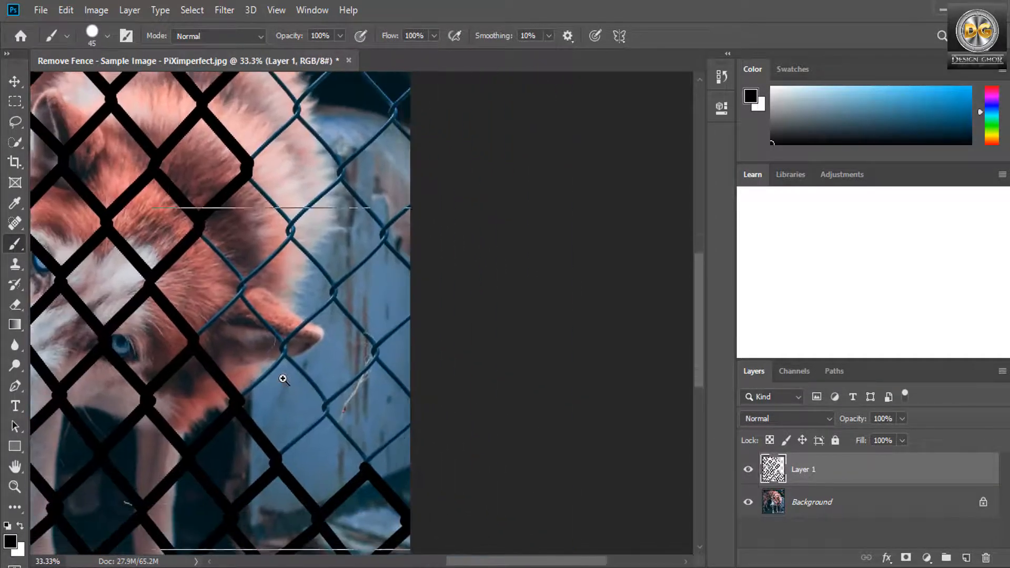
pyautogui.keyDown('ctrl'); pyautogui.click(283, 379); pyautogui.keyUp('ctrl')
pyautogui.moveTo(308, 408)
pyautogui.mouseDown()
pyautogui.moveTo(286, 358)
pyautogui.moveTo(298, 366)
pyautogui.mouseUp()
pyautogui.click(147, 118)
pyautogui.keyDown('shift'); pyautogui.click(210, 200); pyautogui.keyUp('shift')
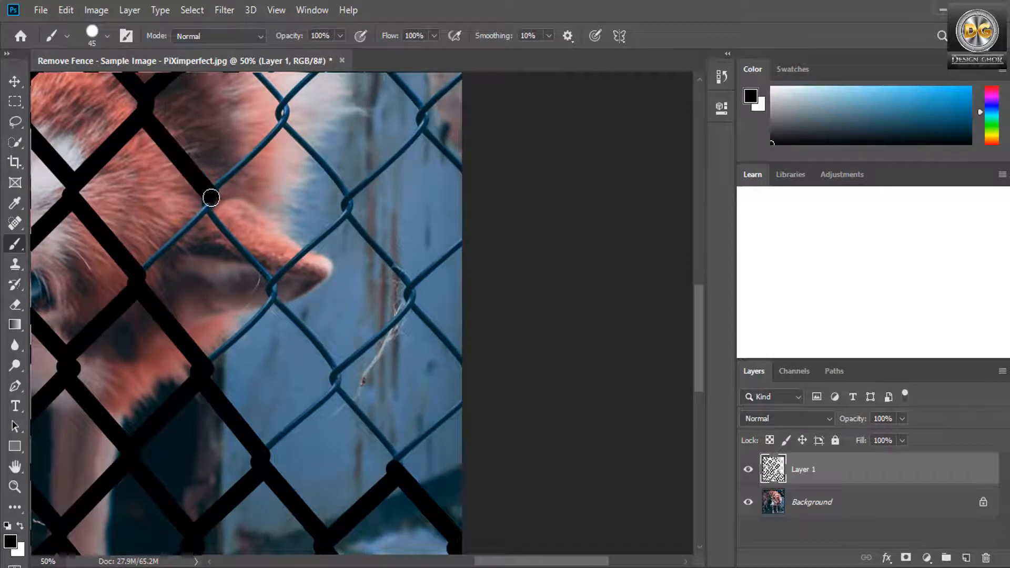
pyautogui.keyDown('shift'); pyautogui.click(137, 274); pyautogui.keyUp('shift')
pyautogui.click(208, 208)
pyautogui.keyDown('shift'); pyautogui.click(274, 293); pyautogui.keyUp('shift')
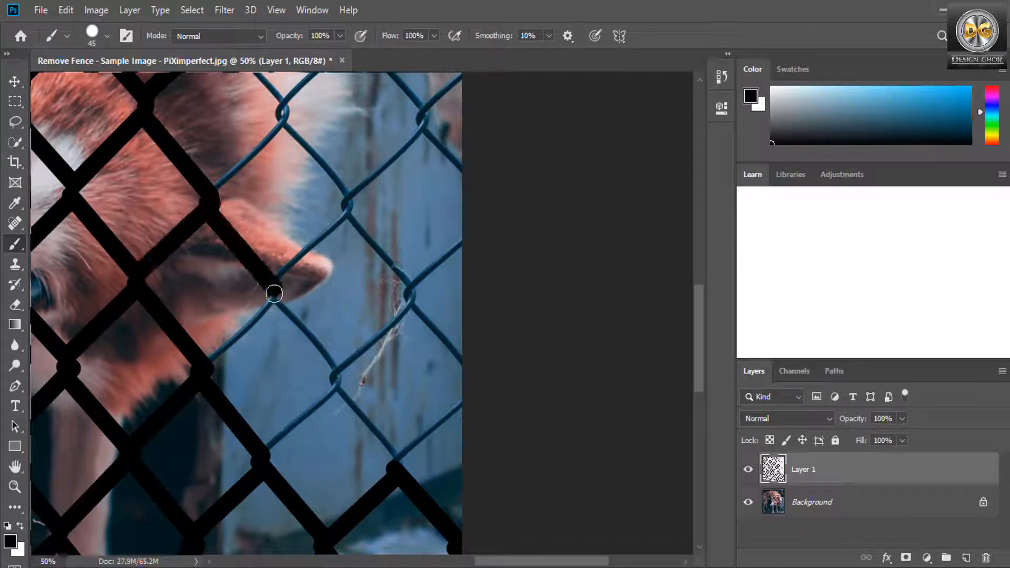
pyautogui.keyDown('shift'); pyautogui.click(209, 365); pyautogui.keyUp('shift')
# Step: Cover the wires over the blue boards below the ear, from the ear knot down to the lower boards and the right edge
pyautogui.click(278, 298)
pyautogui.keyDown('shift'); pyautogui.click(340, 386); pyautogui.keyUp('shift')
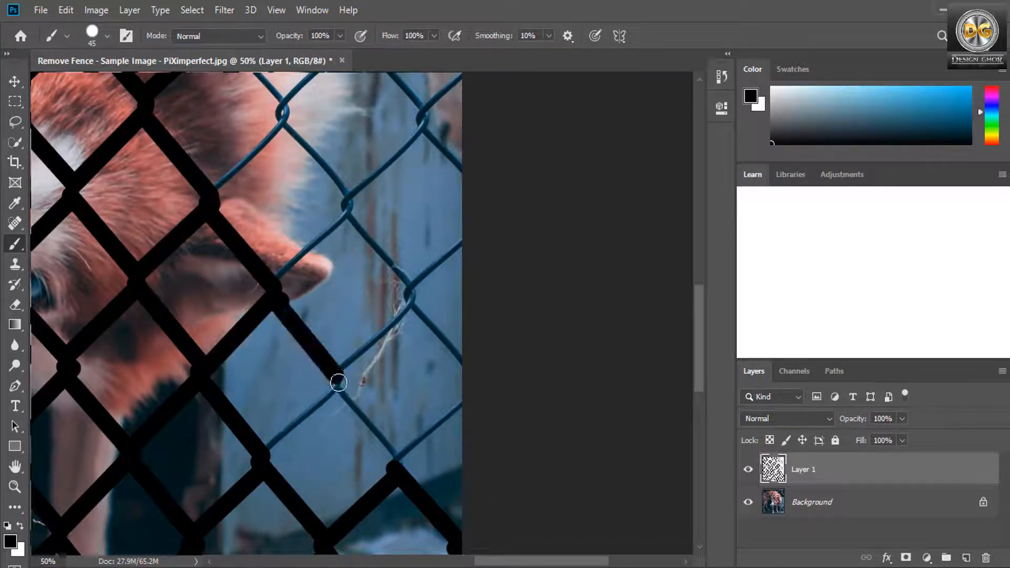
pyautogui.keyDown('shift'); pyautogui.click(261, 460); pyautogui.keyUp('shift')
pyautogui.click(342, 388)
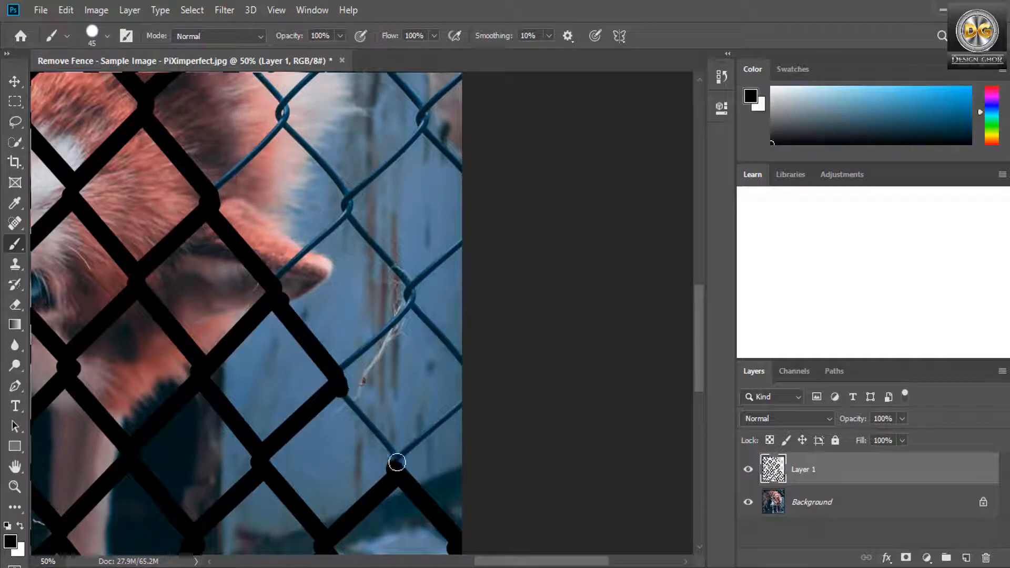
pyautogui.keyDown('shift'); pyautogui.click(396, 462); pyautogui.keyUp('shift')
pyautogui.keyDown('shift'); pyautogui.click(464, 405); pyautogui.keyUp('shift')
# Step: Paint over the wires meeting at the knot with the frayed strand and the wire from the knot above it to the ear tip
pyautogui.click(462, 362)
pyautogui.keyDown('shift'); pyautogui.click(411, 294); pyautogui.keyUp('shift')
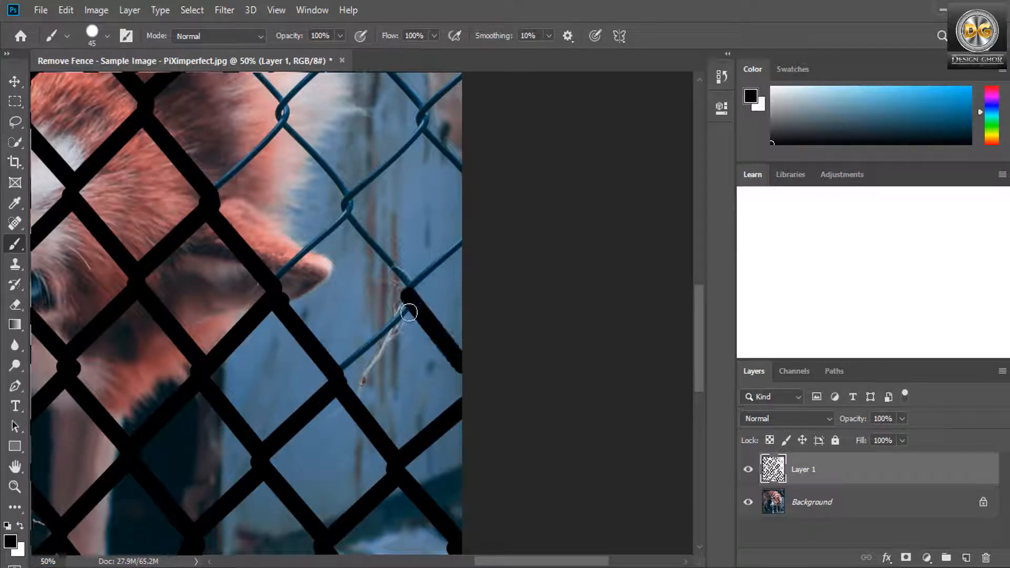
pyautogui.keyDown('shift'); pyautogui.click(341, 374); pyautogui.keyUp('shift')
pyautogui.click(406, 292)
pyautogui.keyDown('shift'); pyautogui.click(463, 247); pyautogui.keyUp('shift')
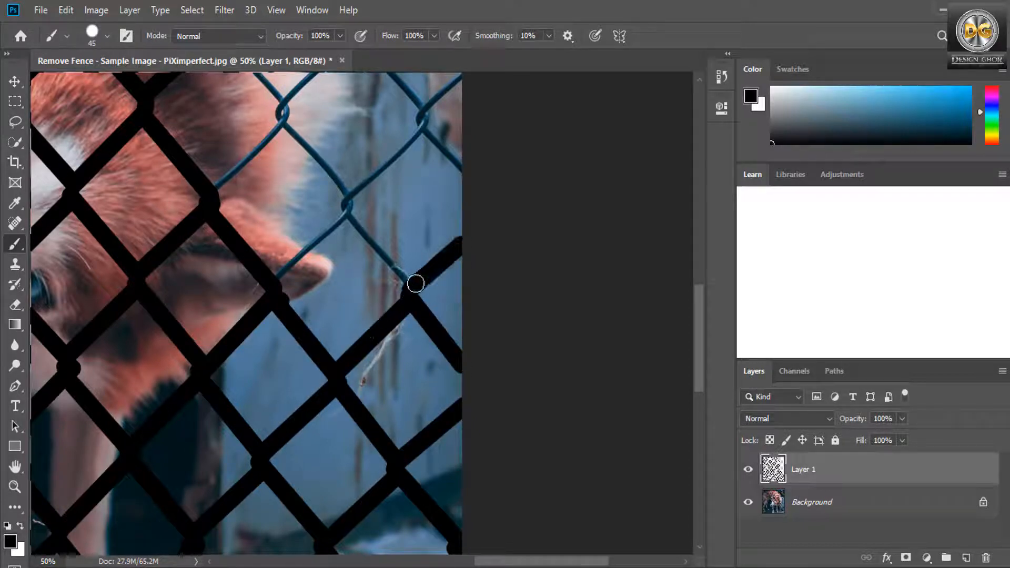
pyautogui.click(414, 284)
pyautogui.keyDown('shift'); pyautogui.click(346, 206); pyautogui.keyUp('shift')
pyautogui.keyDown('shift'); pyautogui.click(275, 279); pyautogui.keyUp('shift')
# Step: Cover the wires crossing the pale neck fur behind the ear, including the knot where they meet
pyautogui.moveTo(354, 261); pyautogui.dragTo(317, 396)
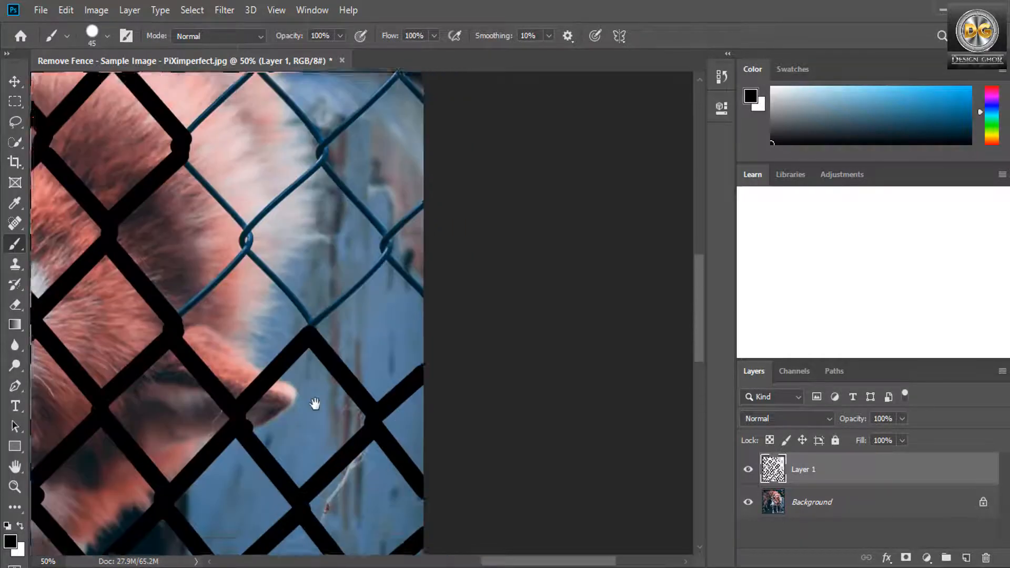
pyautogui.click(308, 343)
pyautogui.keyDown('shift'); pyautogui.click(241, 257); pyautogui.keyUp('shift')
pyautogui.keyDown('shift'); pyautogui.click(175, 332); pyautogui.keyUp('shift')
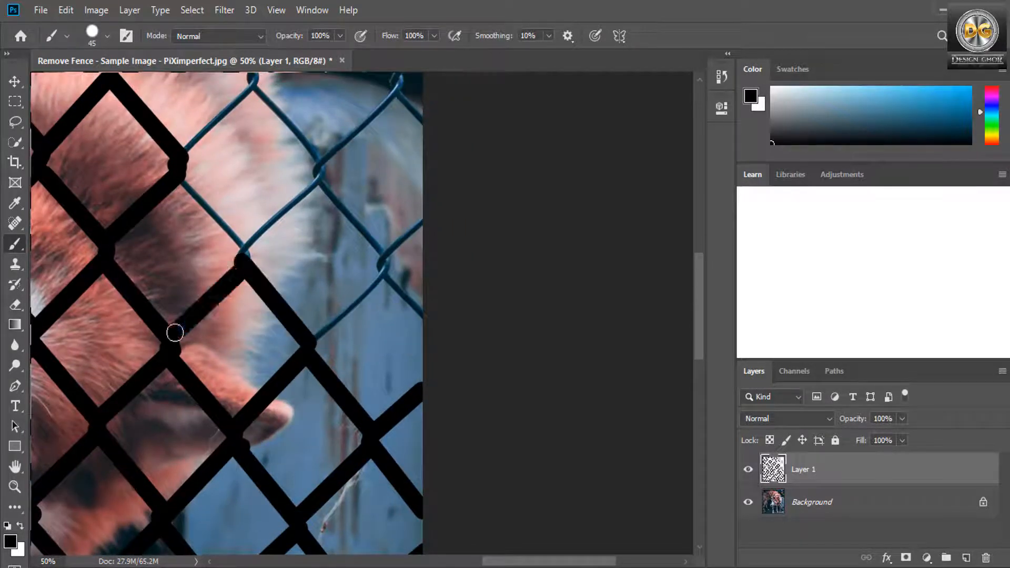
pyautogui.click(241, 253)
pyautogui.keyDown('shift'); pyautogui.click(180, 179); pyautogui.keyUp('shift')
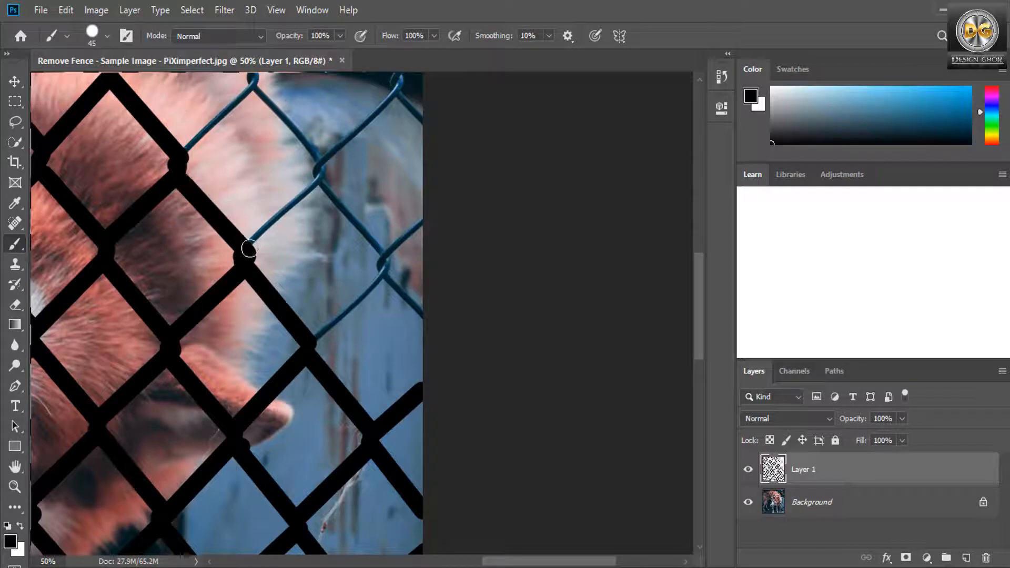
# Step: Paint over the diamond between the neck fur and the upper blue boards, plus its two short wires to the right edge
pyautogui.keyDown('shift'); pyautogui.click(318, 171); pyautogui.keyUp('shift')
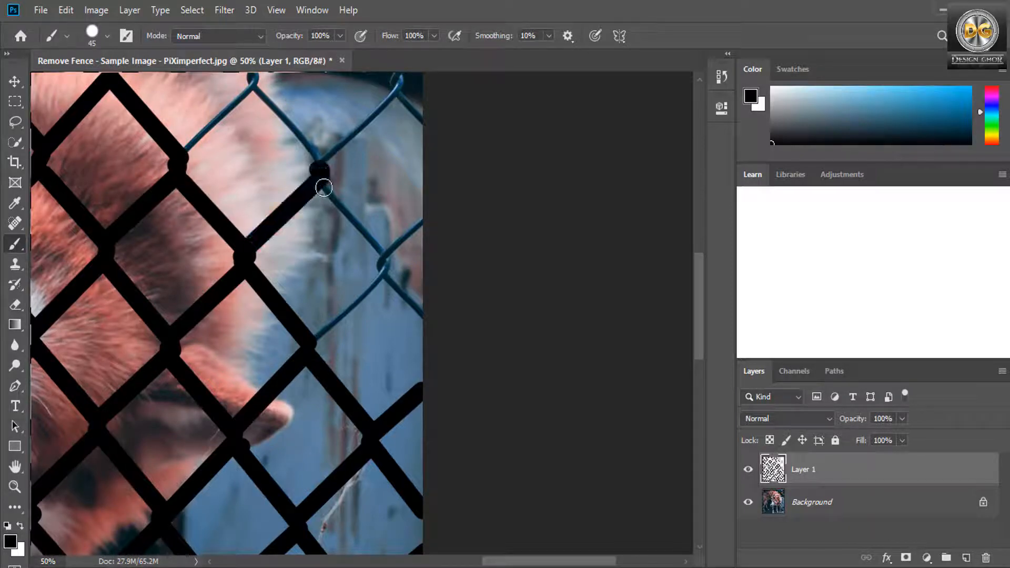
pyautogui.keyDown('shift'); pyautogui.click(384, 260); pyautogui.keyUp('shift')
pyautogui.click(385, 269)
pyautogui.keyDown('shift'); pyautogui.click(314, 340); pyautogui.keyUp('shift')
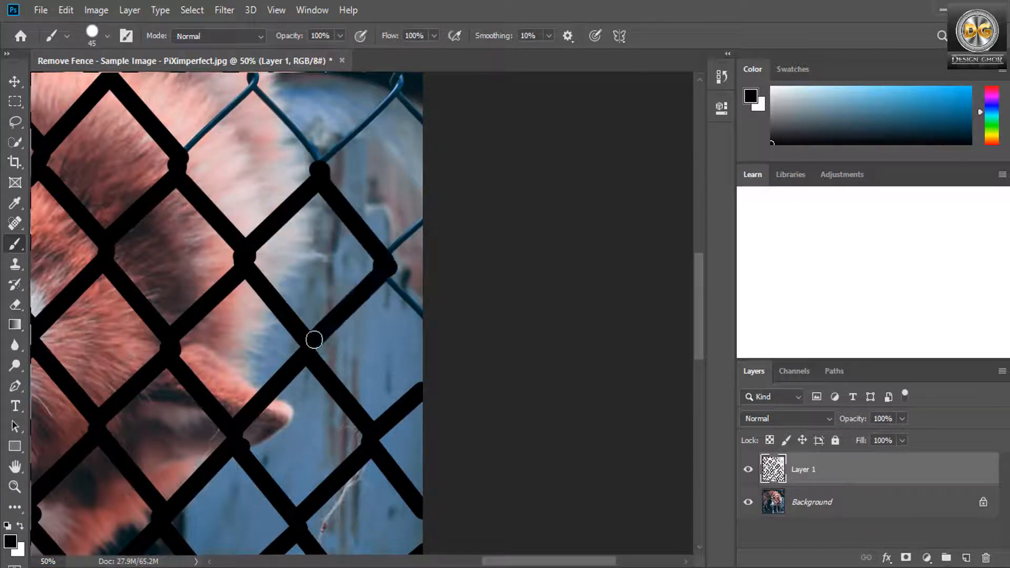
pyautogui.keyDown('shift'); pyautogui.click(421, 322); pyautogui.keyUp('shift')
pyautogui.moveTo(363, 261); pyautogui.dragTo(355, 461)
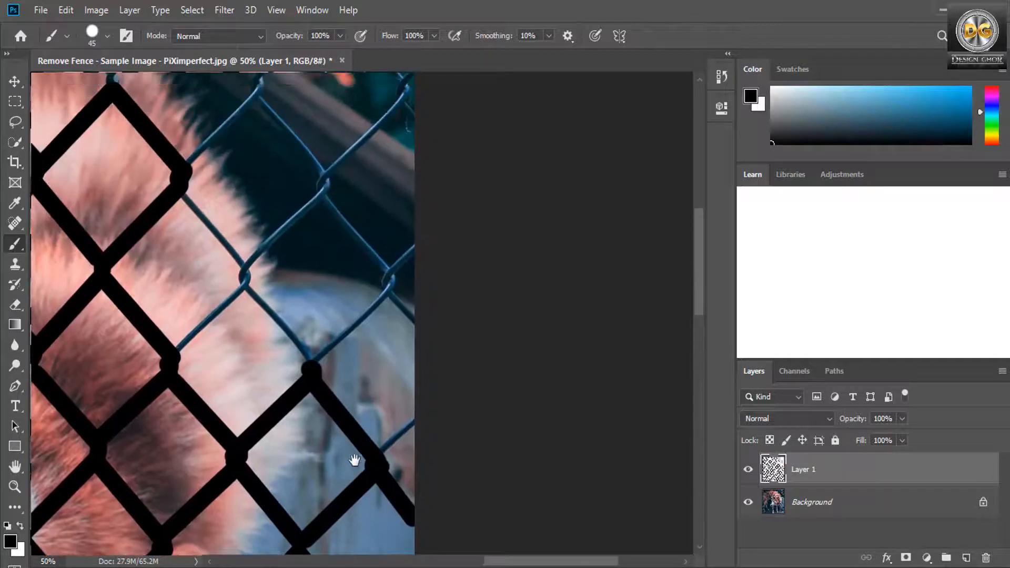
pyautogui.click(383, 452)
pyautogui.keyDown('shift'); pyautogui.click(412, 422); pyautogui.keyUp('shift')
# Step: Cover the wires around the right-edge knot at the top of the blue boards and across to the dog's back fur
pyautogui.click(415, 322)
pyautogui.keyDown('shift'); pyautogui.click(387, 277); pyautogui.keyUp('shift')
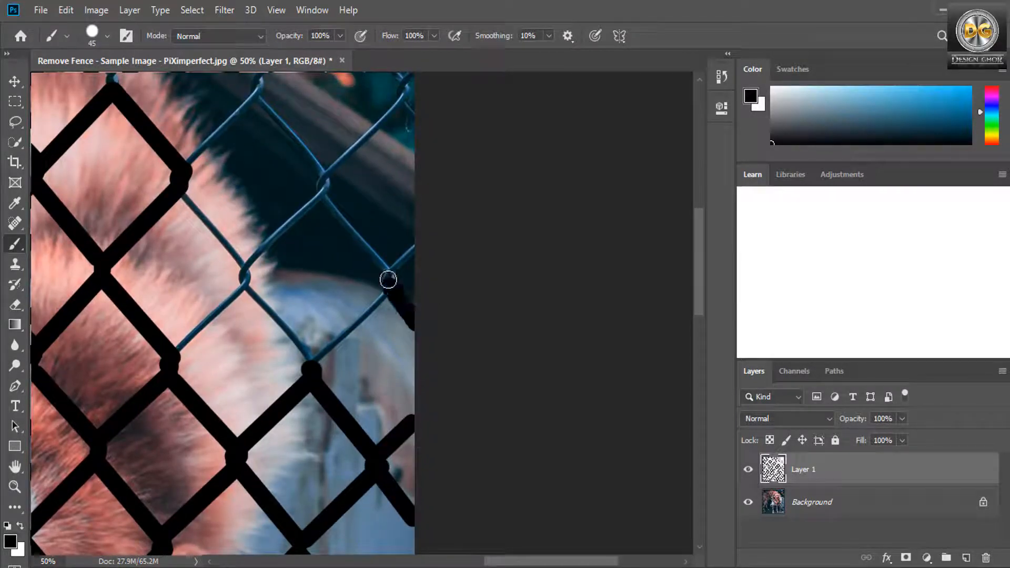
pyautogui.keyDown('shift'); pyautogui.click(419, 248); pyautogui.keyUp('shift')
pyautogui.keyDown('shift'); pyautogui.click(309, 363); pyautogui.keyUp('shift')
pyautogui.keyDown('shift'); pyautogui.click(242, 282); pyautogui.keyUp('shift')
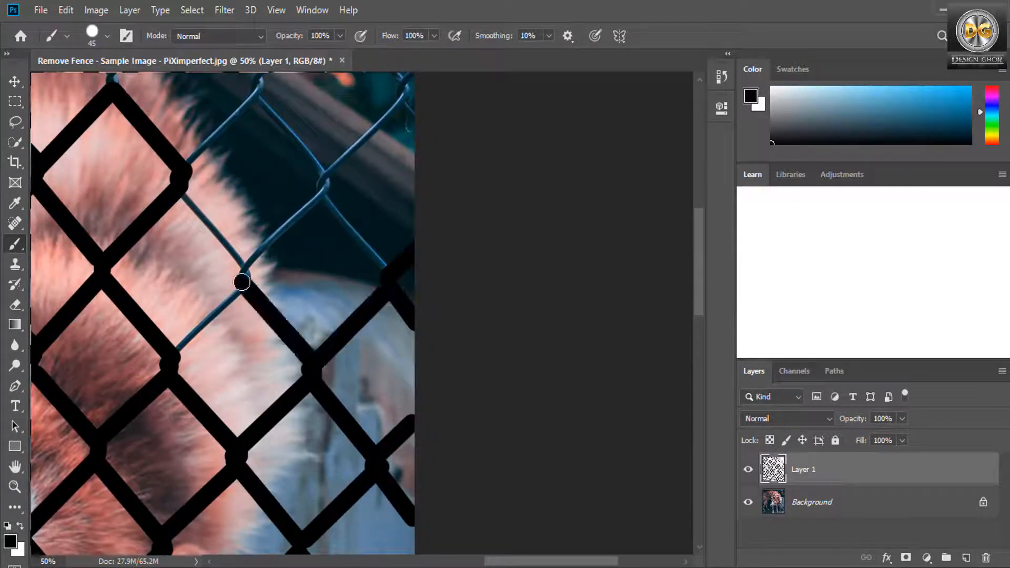
pyautogui.keyDown('shift'); pyautogui.click(173, 354); pyautogui.keyUp('shift')
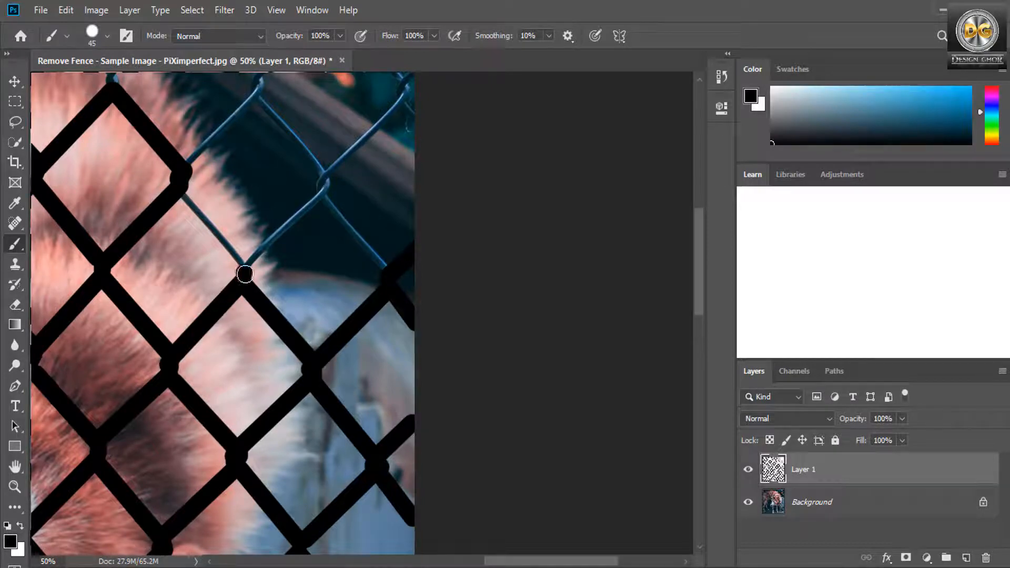
# Step: Paint over the wire on the back fur and the two wires meeting at the knot in the dark background above the boards
pyautogui.click(240, 263)
pyautogui.keyDown('shift'); pyautogui.click(180, 194); pyautogui.keyUp('shift')
pyautogui.keyDown('shift'); pyautogui.click(321, 181); pyautogui.keyUp('shift')
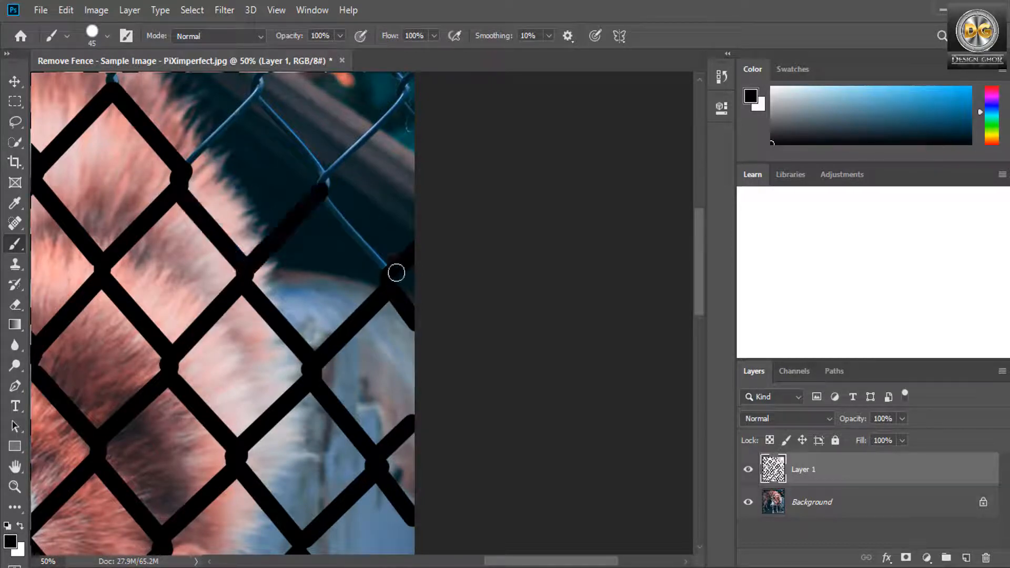
pyautogui.keyDown('shift'); pyautogui.click(392, 268); pyautogui.keyUp('shift')
pyautogui.scroll(5, 365, 264)
pyautogui.click(316, 393)
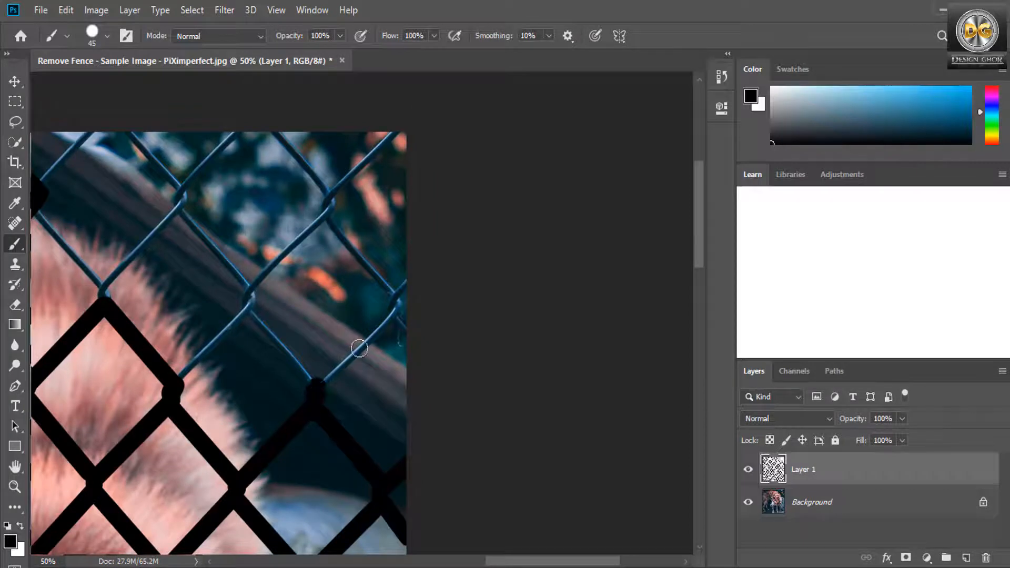
# Step: Paint over the right-edge diamond between the dark beam and the orange-lit foliage, down to the knot in the dark background
pyautogui.keyDown('shift'); pyautogui.click(401, 317); pyautogui.keyUp('shift')
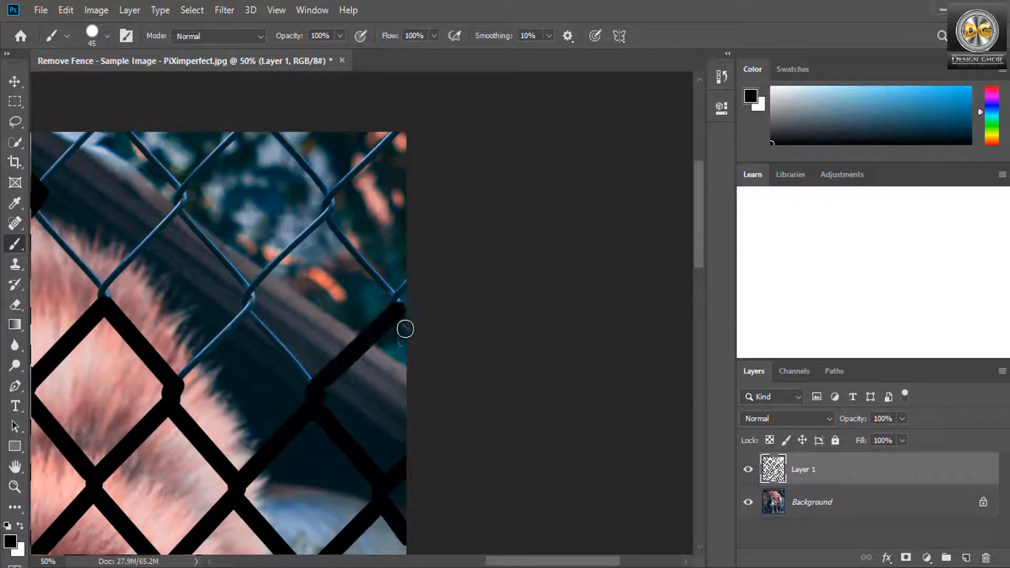
pyautogui.keyDown('shift'); pyautogui.click(326, 210); pyautogui.keyUp('shift')
pyautogui.keyDown('shift'); pyautogui.click(245, 298); pyautogui.keyUp('shift')
pyautogui.click(246, 306)
pyautogui.keyDown('shift'); pyautogui.click(313, 385); pyautogui.keyUp('shift')
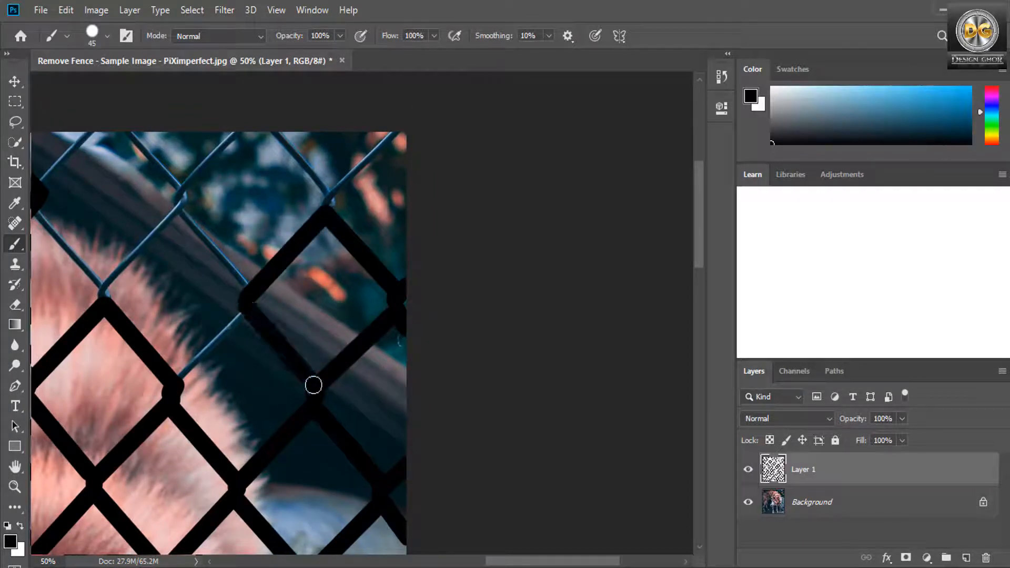
# Step: Cover the wires zigzagging from the dog's back fur across the dark beam and along the upper edge of the fur
pyautogui.click(179, 380)
pyautogui.keyDown('shift'); pyautogui.click(248, 295); pyautogui.keyUp('shift')
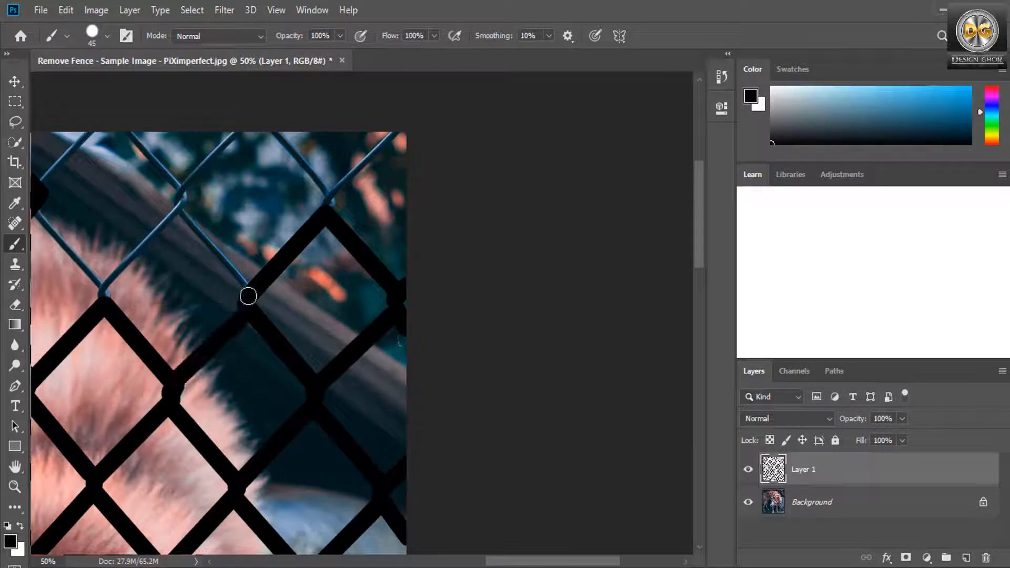
pyautogui.keyDown('shift'); pyautogui.click(176, 204); pyautogui.keyUp('shift')
pyautogui.keyDown('shift'); pyautogui.click(103, 295); pyautogui.keyUp('shift')
pyautogui.keyDown('shift'); pyautogui.click(32, 214); pyautogui.keyUp('shift')
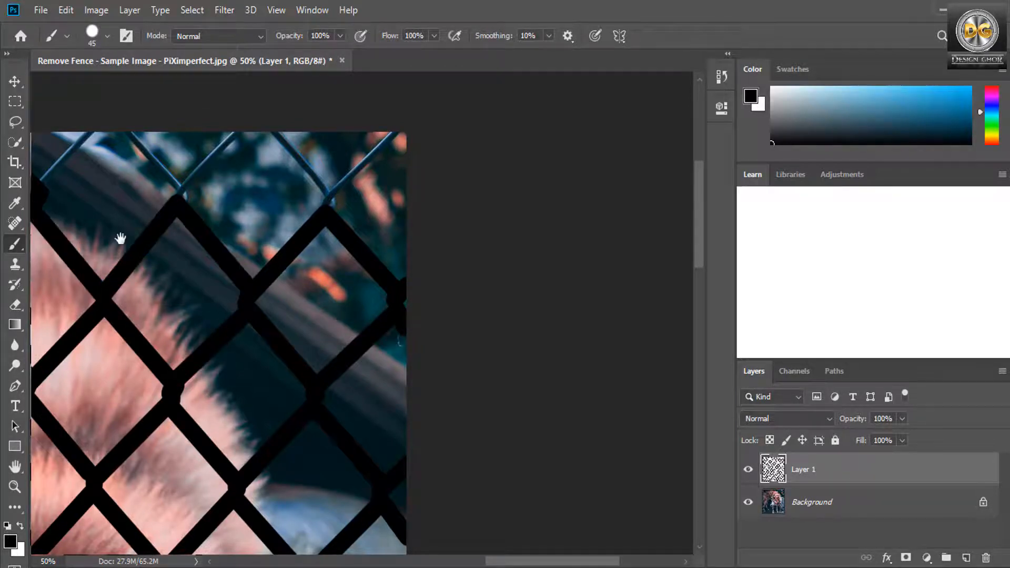
# Step: Paint over the remaining short wires running from the knots to the photo's upper edge, across to the upper-right corner
pyautogui.scroll(4, 120, 235)
pyautogui.hscroll(-2, 120, 234)
pyautogui.keyDown('shift'); pyautogui.click(177, 333); pyautogui.keyUp('shift')
pyautogui.click(207, 335)
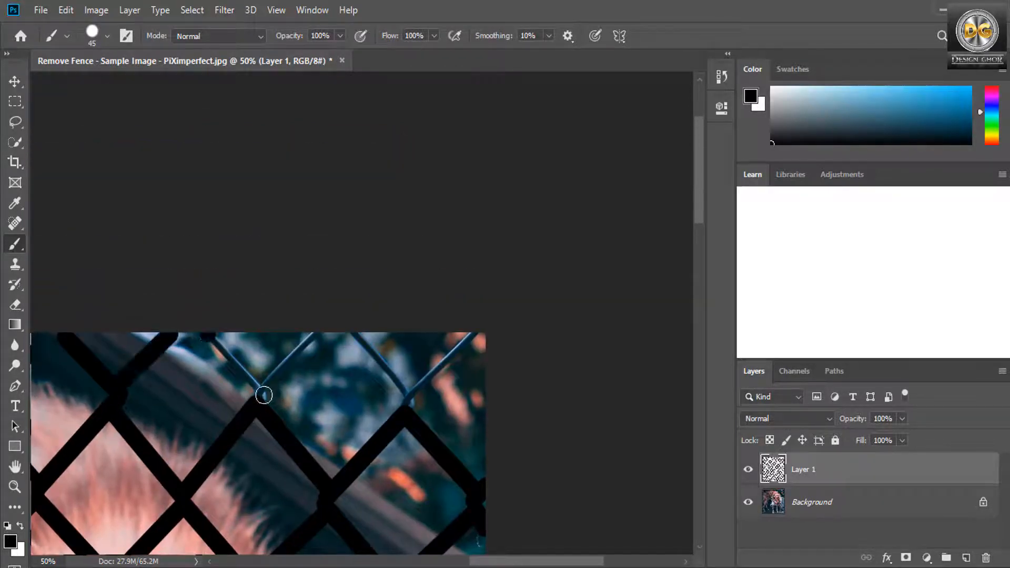
pyautogui.keyDown('shift'); pyautogui.click(259, 400); pyautogui.keyUp('shift')
pyautogui.keyDown('shift'); pyautogui.click(313, 333); pyautogui.keyUp('shift')
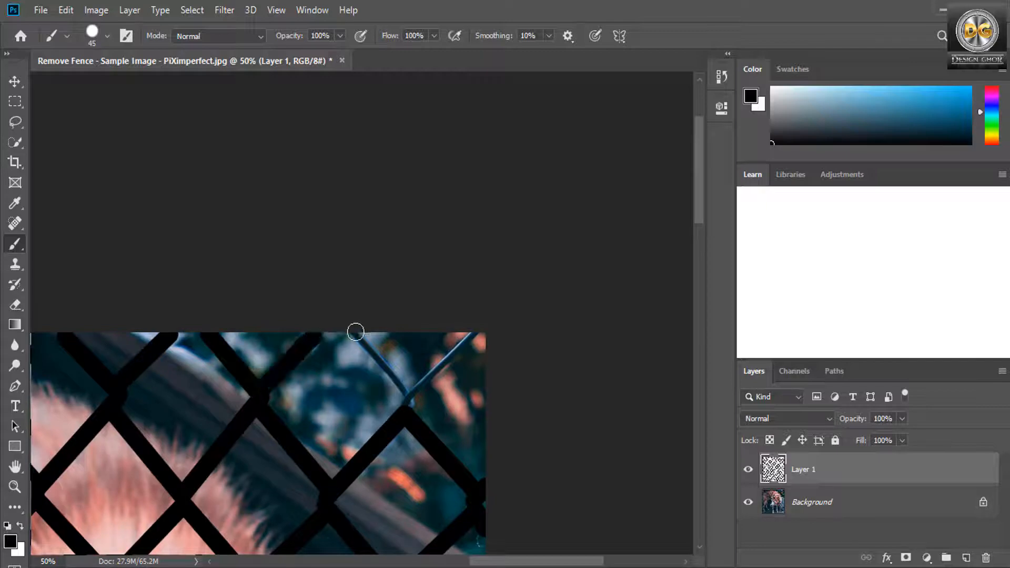
pyautogui.click(354, 333)
pyautogui.keyDown('shift'); pyautogui.click(408, 402); pyautogui.keyUp('shift')
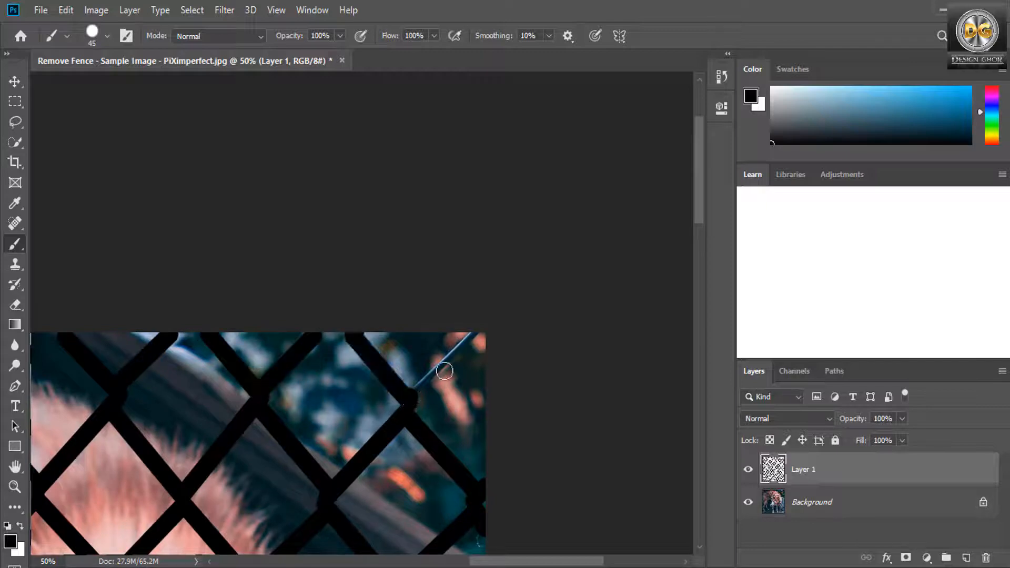
pyautogui.keyDown('shift'); pyautogui.click(479, 334); pyautogui.keyUp('shift')
# Step: Load the painted fence on Layer 1 as a selection and hide that layer
pyautogui.keyDown('ctrl'); pyautogui.keyDown('alt'); pyautogui.click(380, 397); pyautogui.keyUp('alt'); pyautogui.keyUp('ctrl')
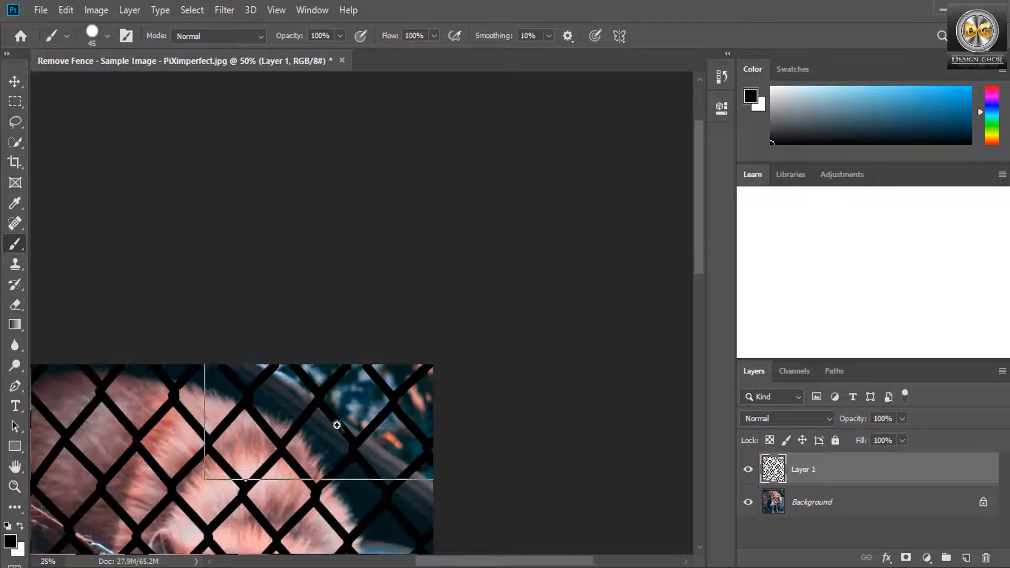
pyautogui.moveTo(293, 439); pyautogui.dragTo(354, 218)
pyautogui.moveTo(353, 380); pyautogui.dragTo(387, 296)
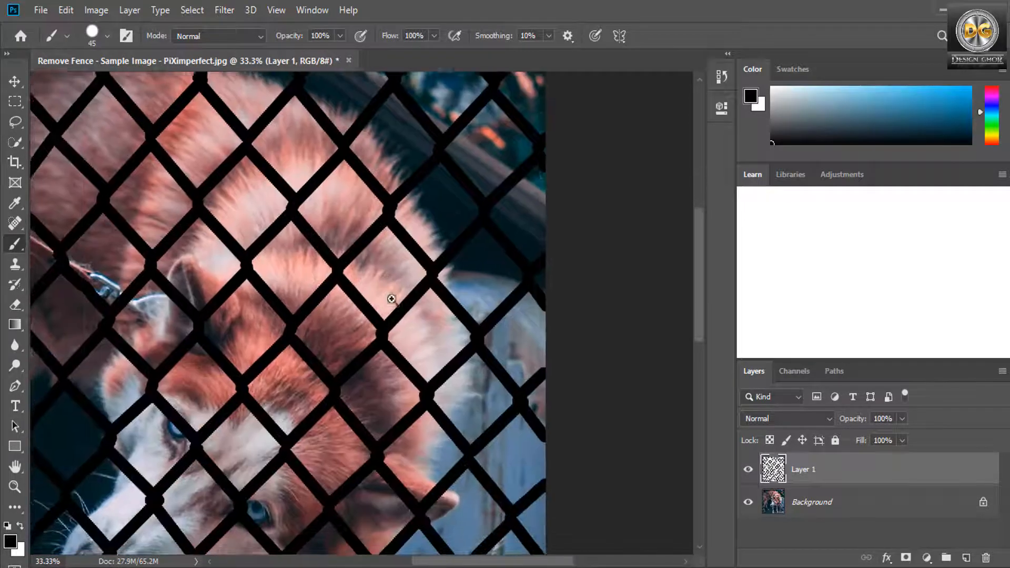
pyautogui.keyDown('alt'); pyautogui.click(374, 356); pyautogui.keyUp('alt')
pyautogui.keyDown('alt'); pyautogui.click(372, 362); pyautogui.keyUp('alt')
pyautogui.moveTo(272, 411); pyautogui.dragTo(383, 319)
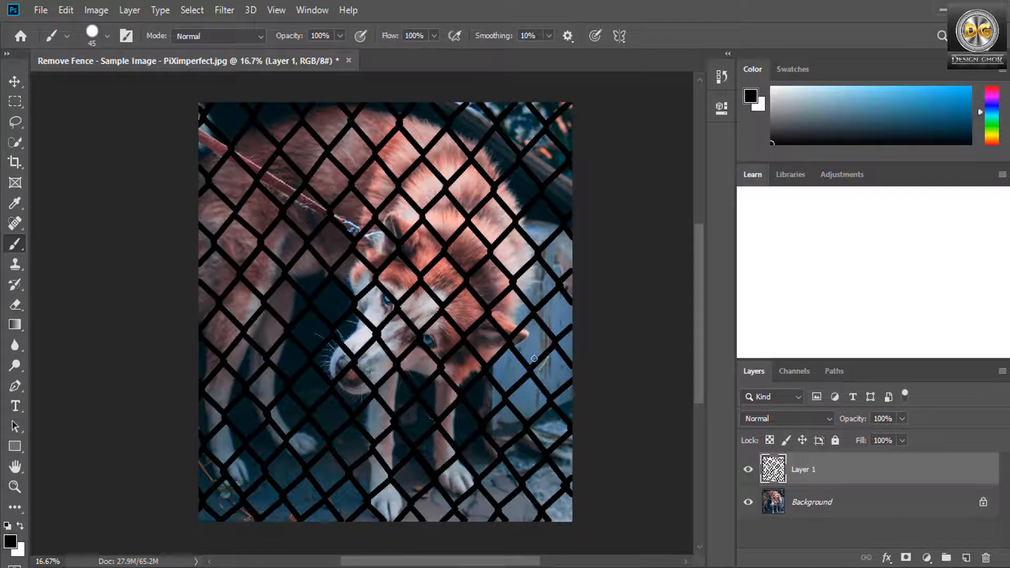
pyautogui.click(749, 470)
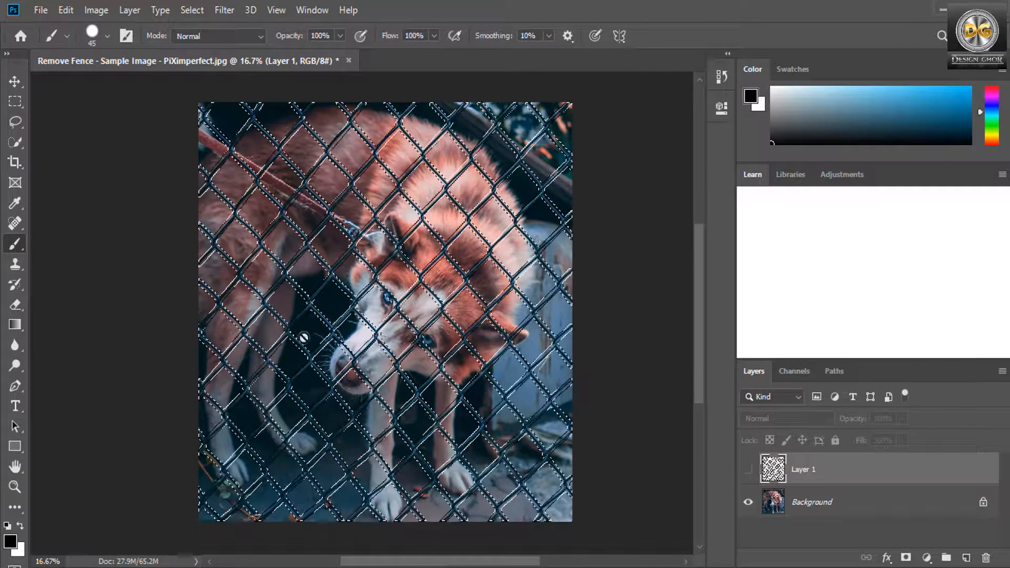
# Step: Make the Background layer active while keeping the fence selection
pyautogui.click(356, 329)
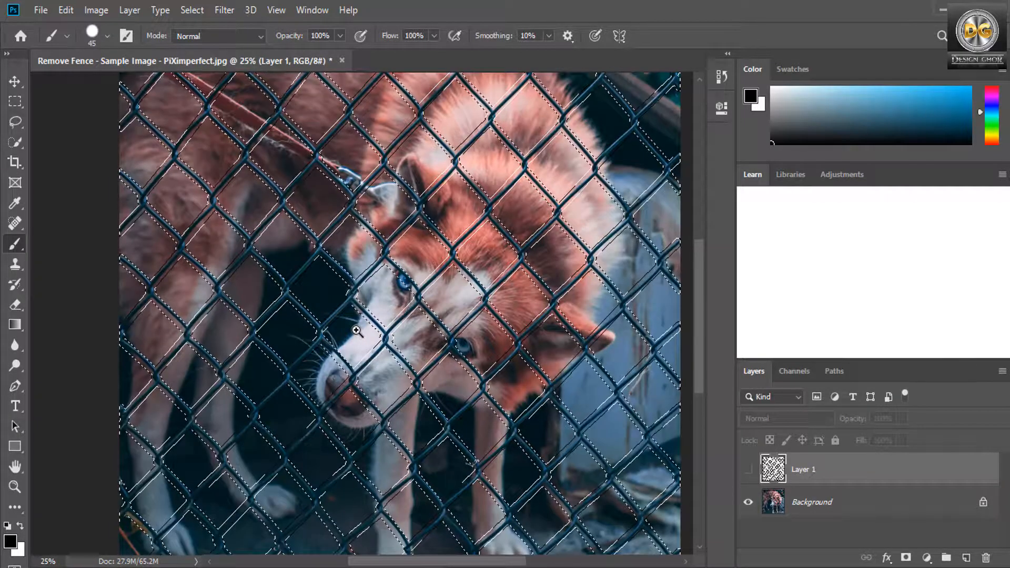
pyautogui.moveTo(382, 332); pyautogui.dragTo(319, 364)
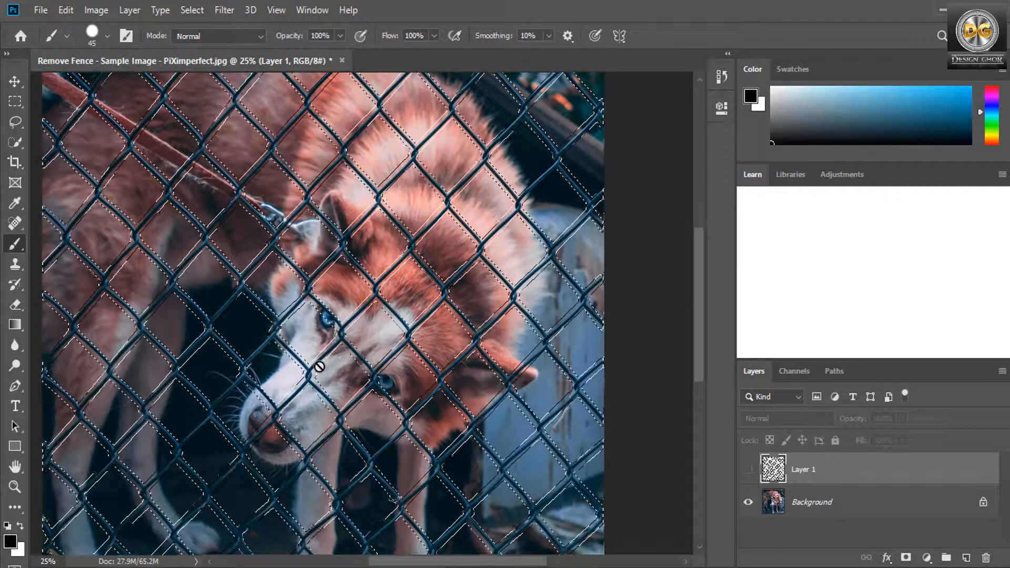
pyautogui.click(64, 8)
pyautogui.click(65, 9)
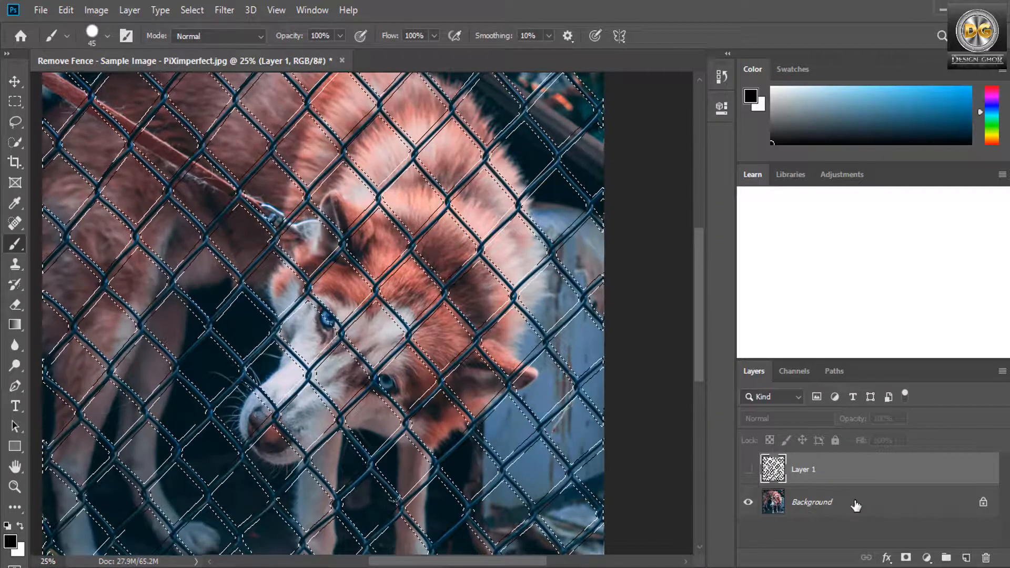
pyautogui.click(796, 499)
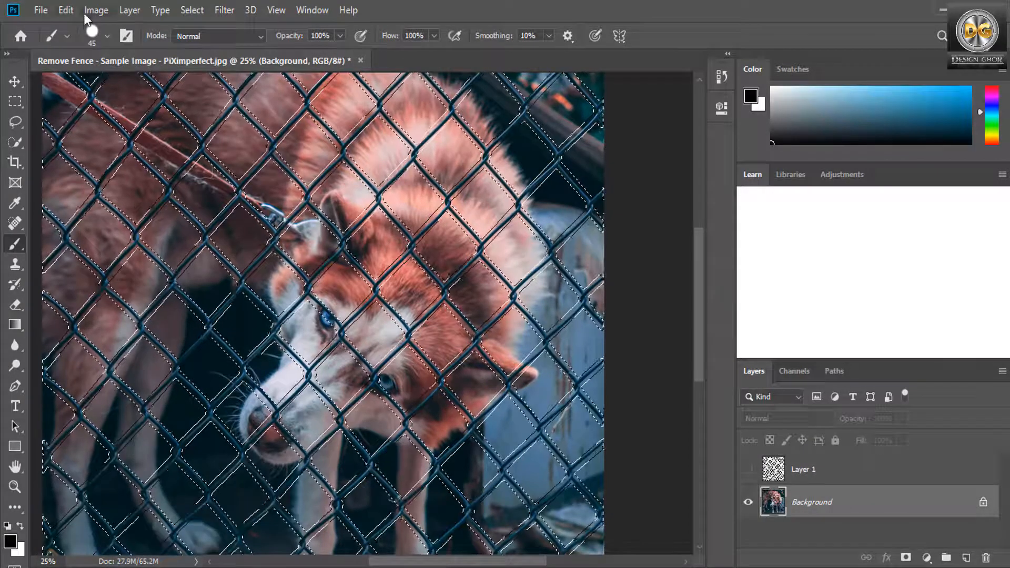
pyautogui.click(67, 10)
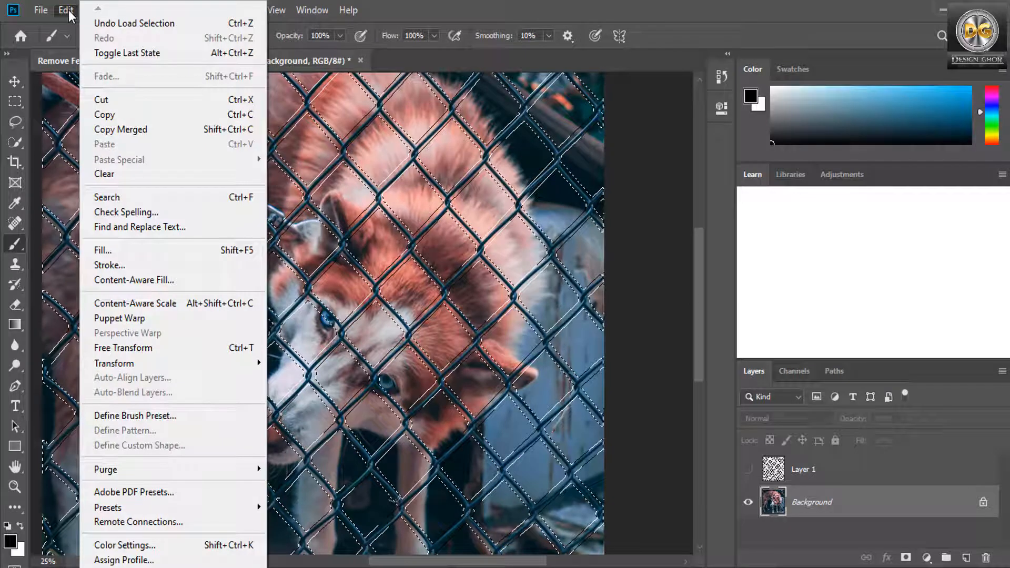
pyautogui.click(138, 254)
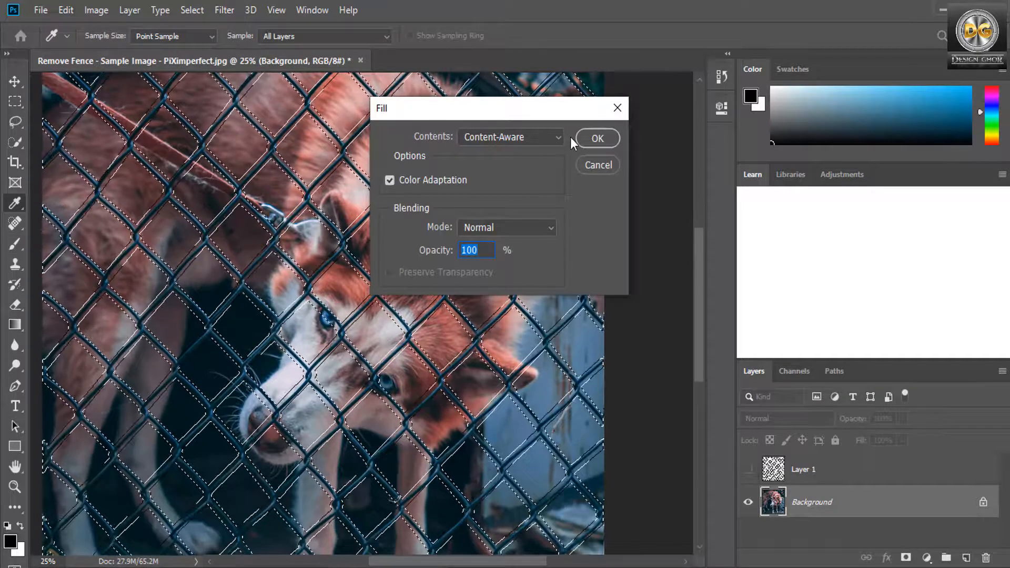
pyautogui.click(620, 111)
pyautogui.press('b')
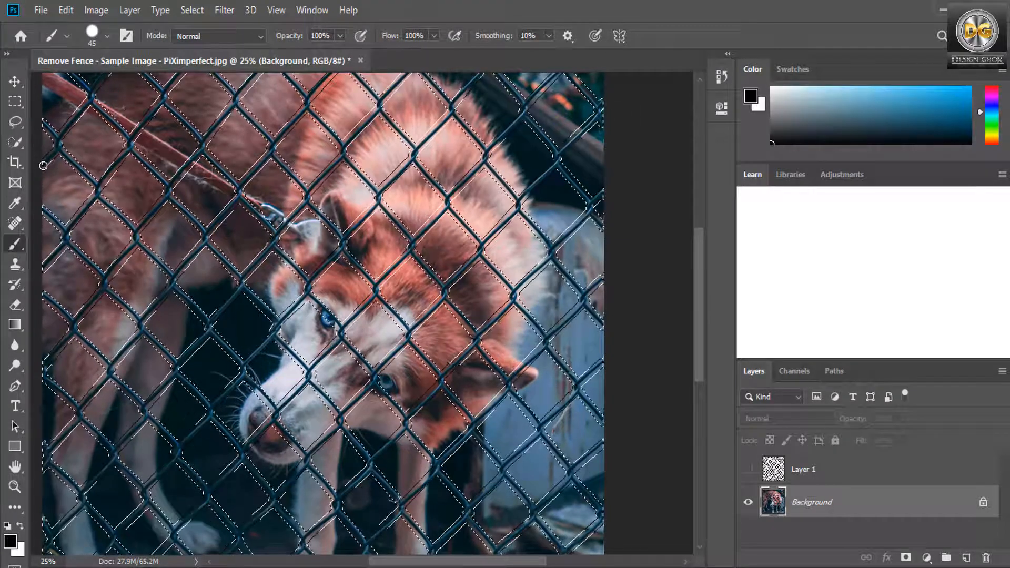
pyautogui.hotkey('ctrl', 'd')
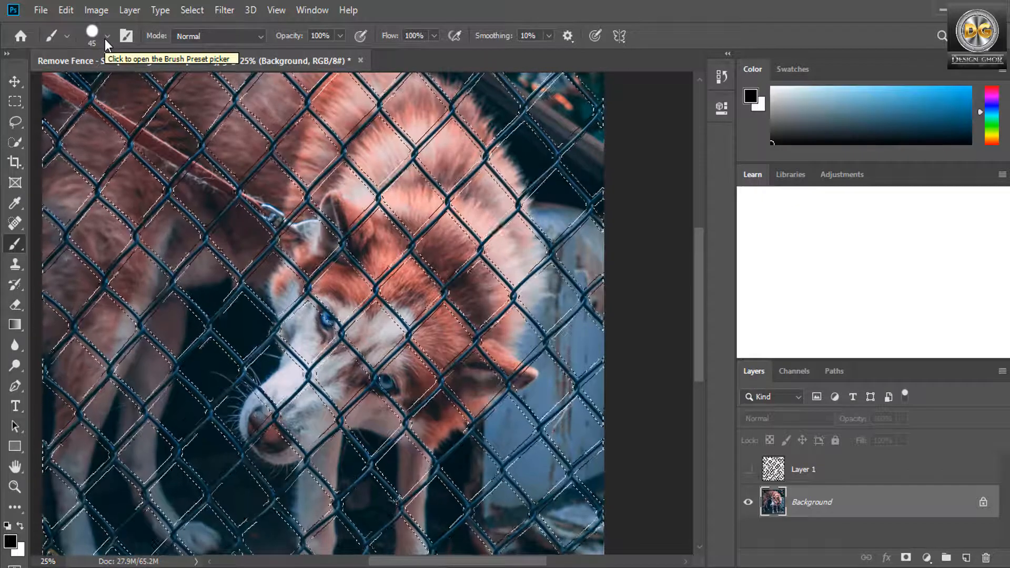
# Step: Replace the selected fence with Content-Aware Fill, using default color adaptation and output to a new layer, and clear the selection
pyautogui.click(67, 11)
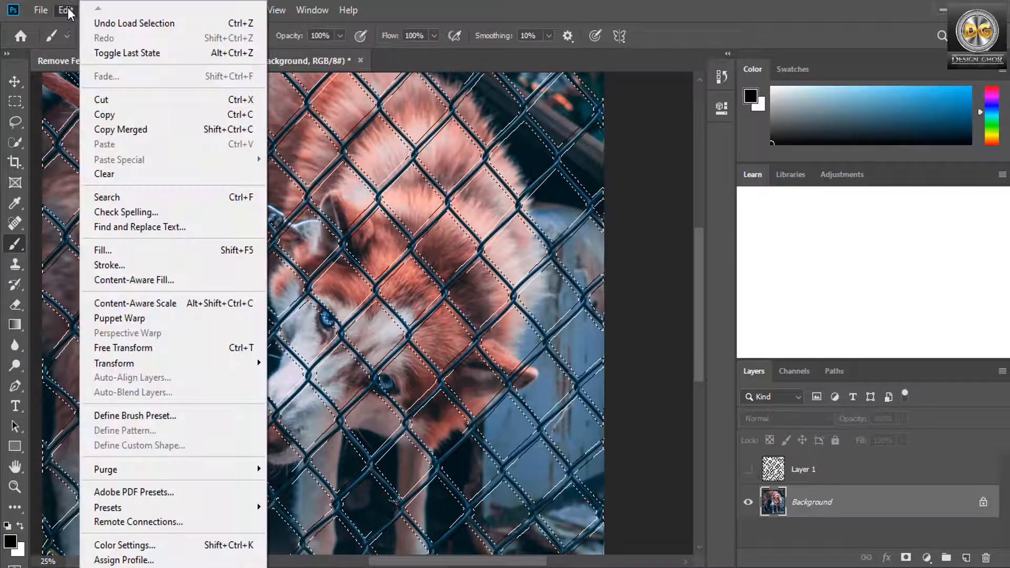
pyautogui.click(158, 280)
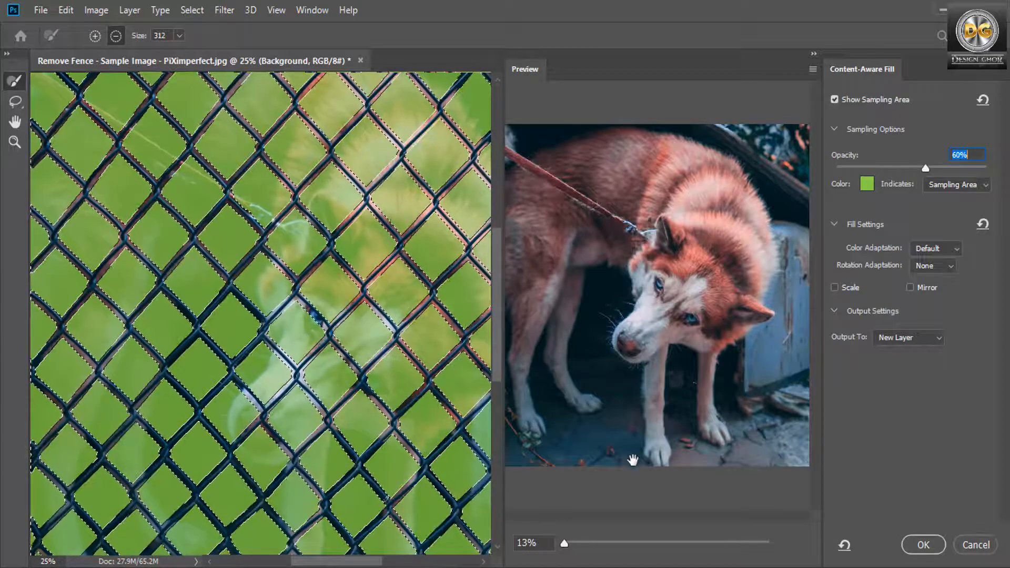
pyautogui.moveTo(563, 546)
pyautogui.mouseDown()
pyautogui.moveTo(622, 547)
pyautogui.moveTo(568, 547)
pyautogui.mouseUp()
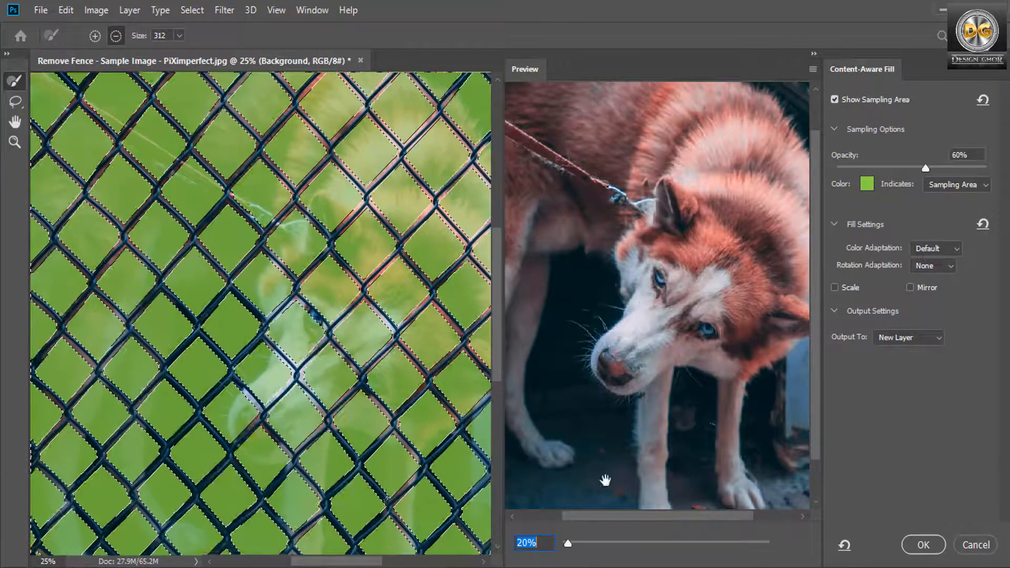
pyautogui.click(921, 545)
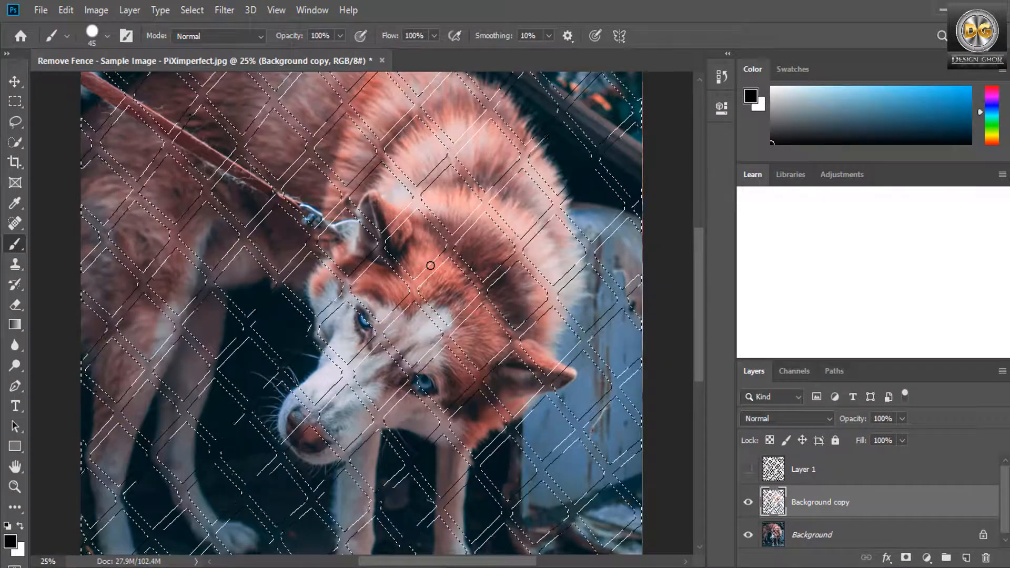
pyautogui.hotkey('ctrl', 'd')
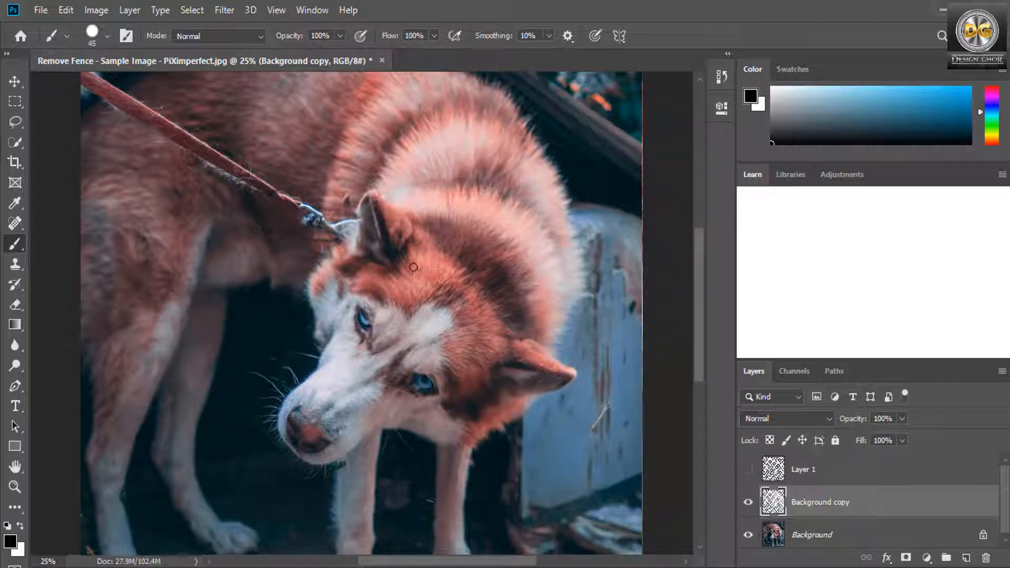
# Step: Examine the filled areas on the dog's head, leash, body and legs for leftover fence traces
pyautogui.scroll(3, 413, 267)
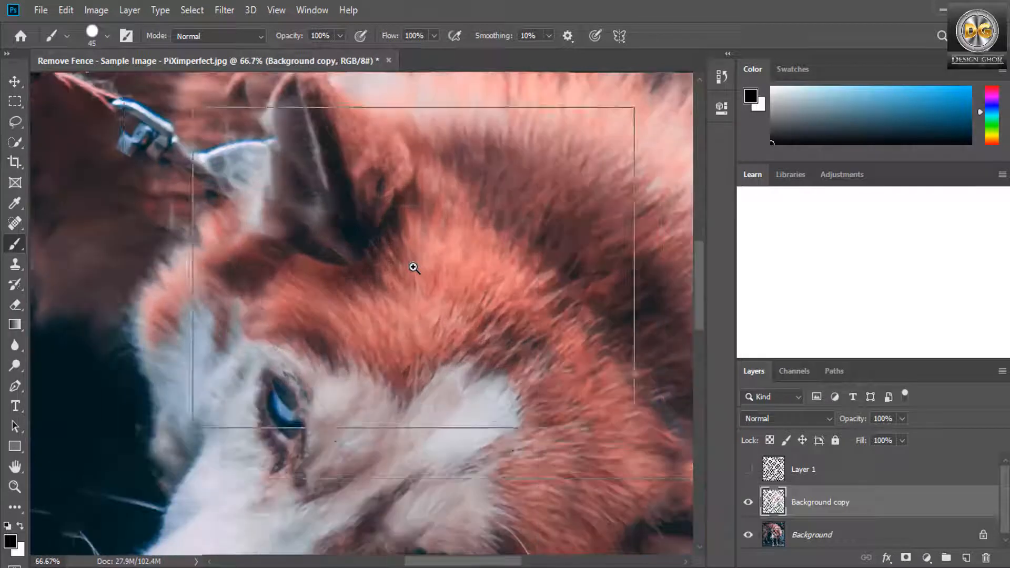
pyautogui.scroll(1, 414, 268)
pyautogui.scroll(1, 413, 267)
pyautogui.scroll(-4, 413, 268)
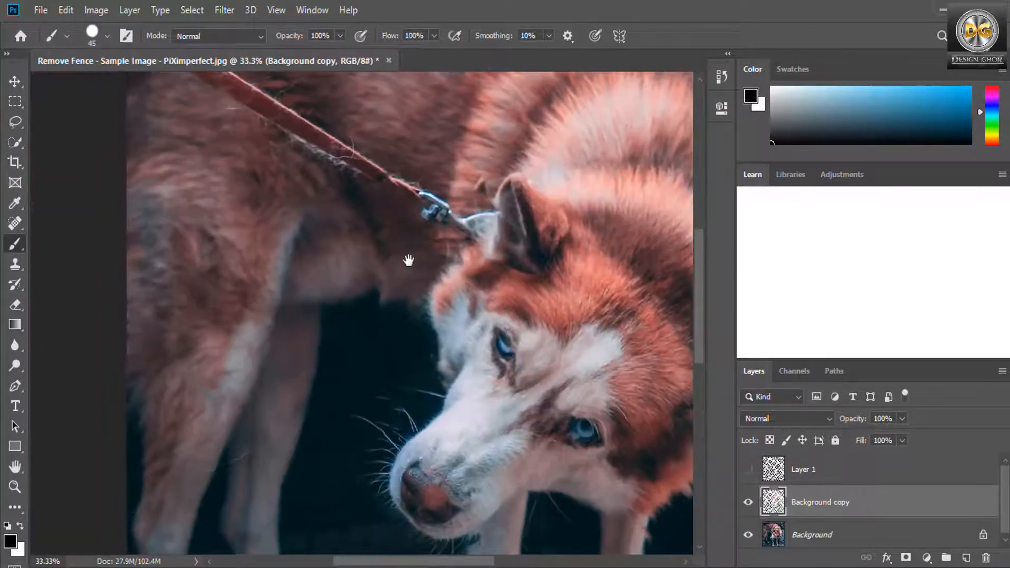
pyautogui.moveTo(408, 259); pyautogui.dragTo(375, 236)
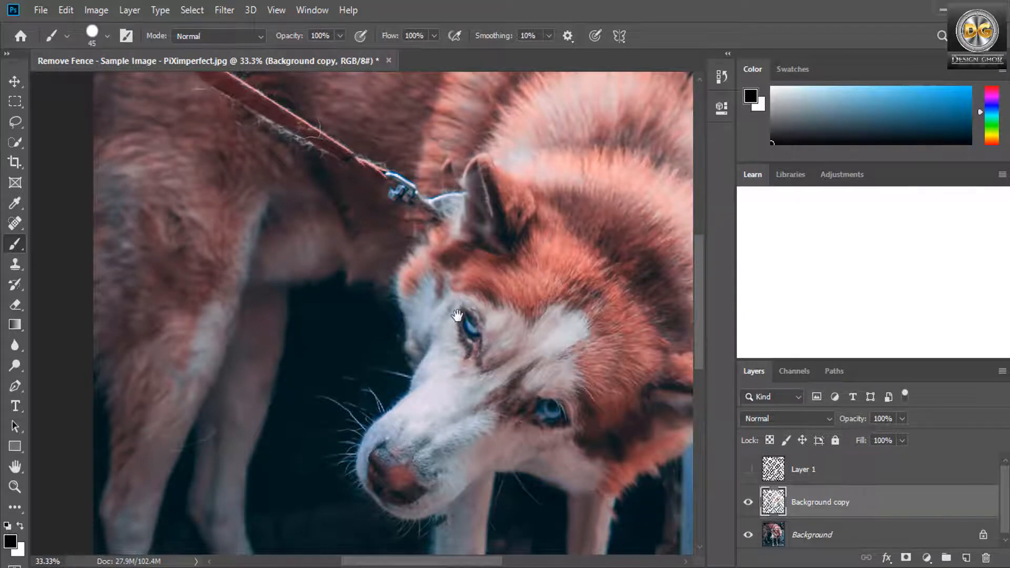
pyautogui.scroll(-1, 425, 313)
pyautogui.moveTo(411, 316); pyautogui.dragTo(403, 247)
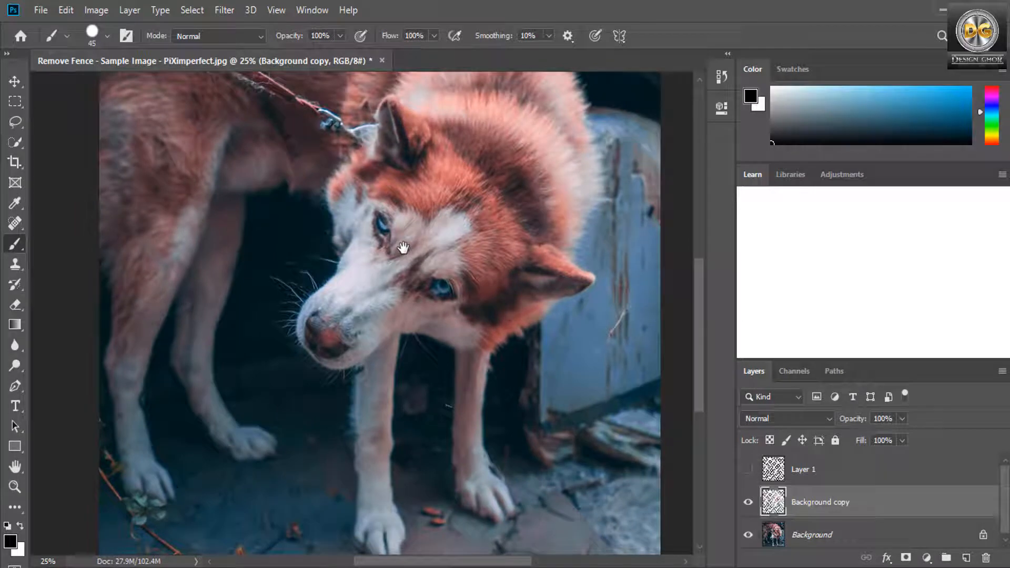